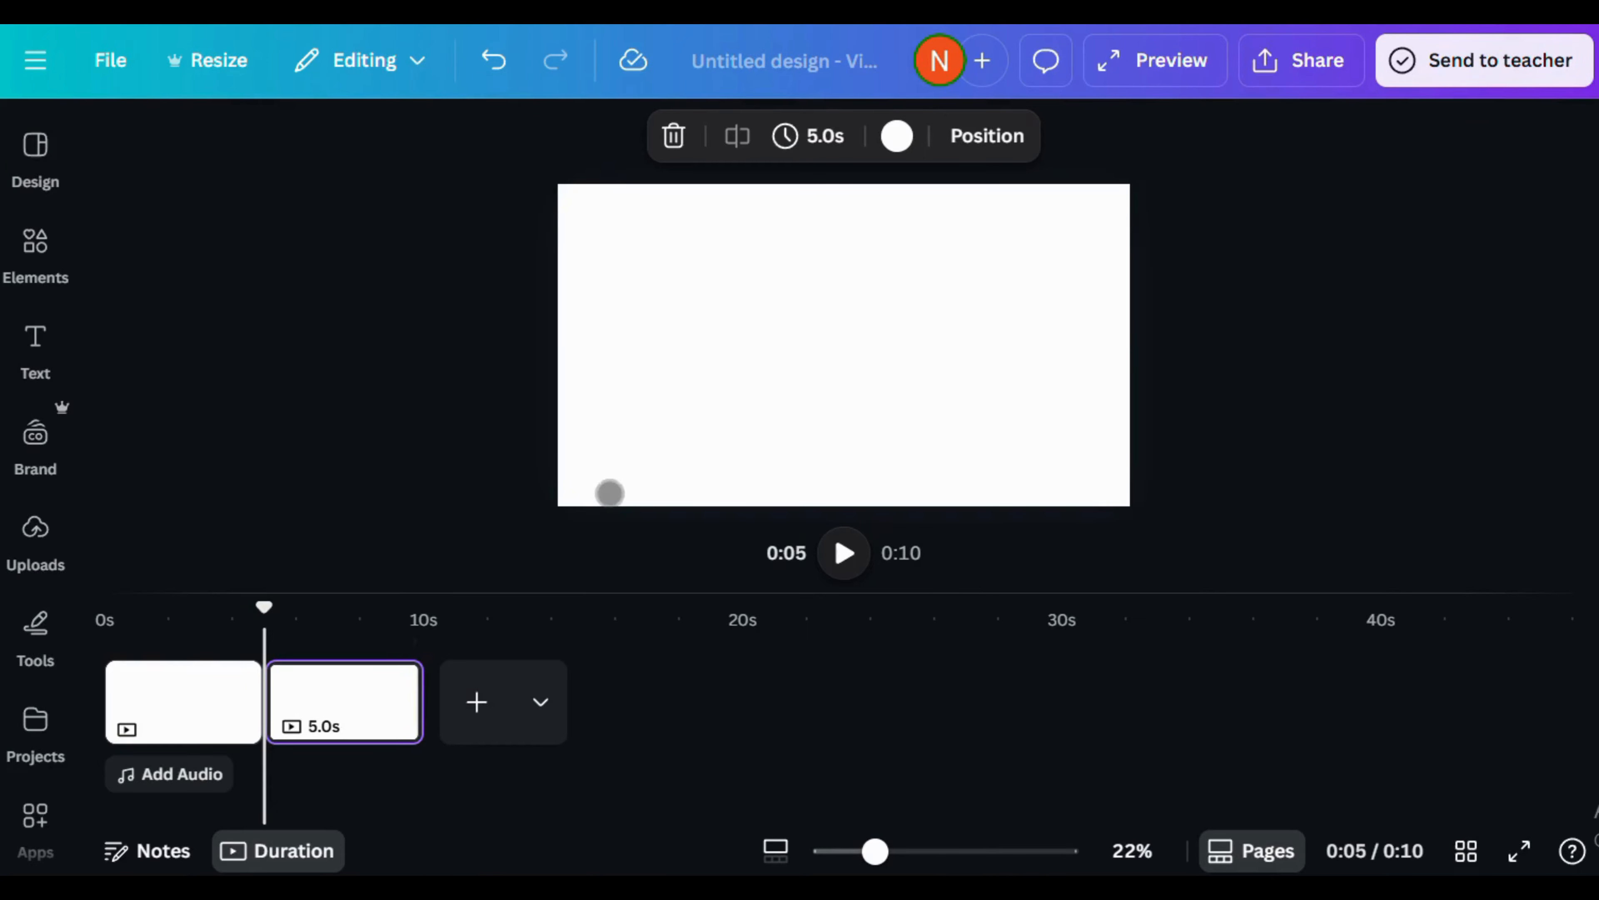
# - Add the Jim kwik.m4a uploaded audio to the timeline and move it to the very start
pyautogui.click(483, 729)
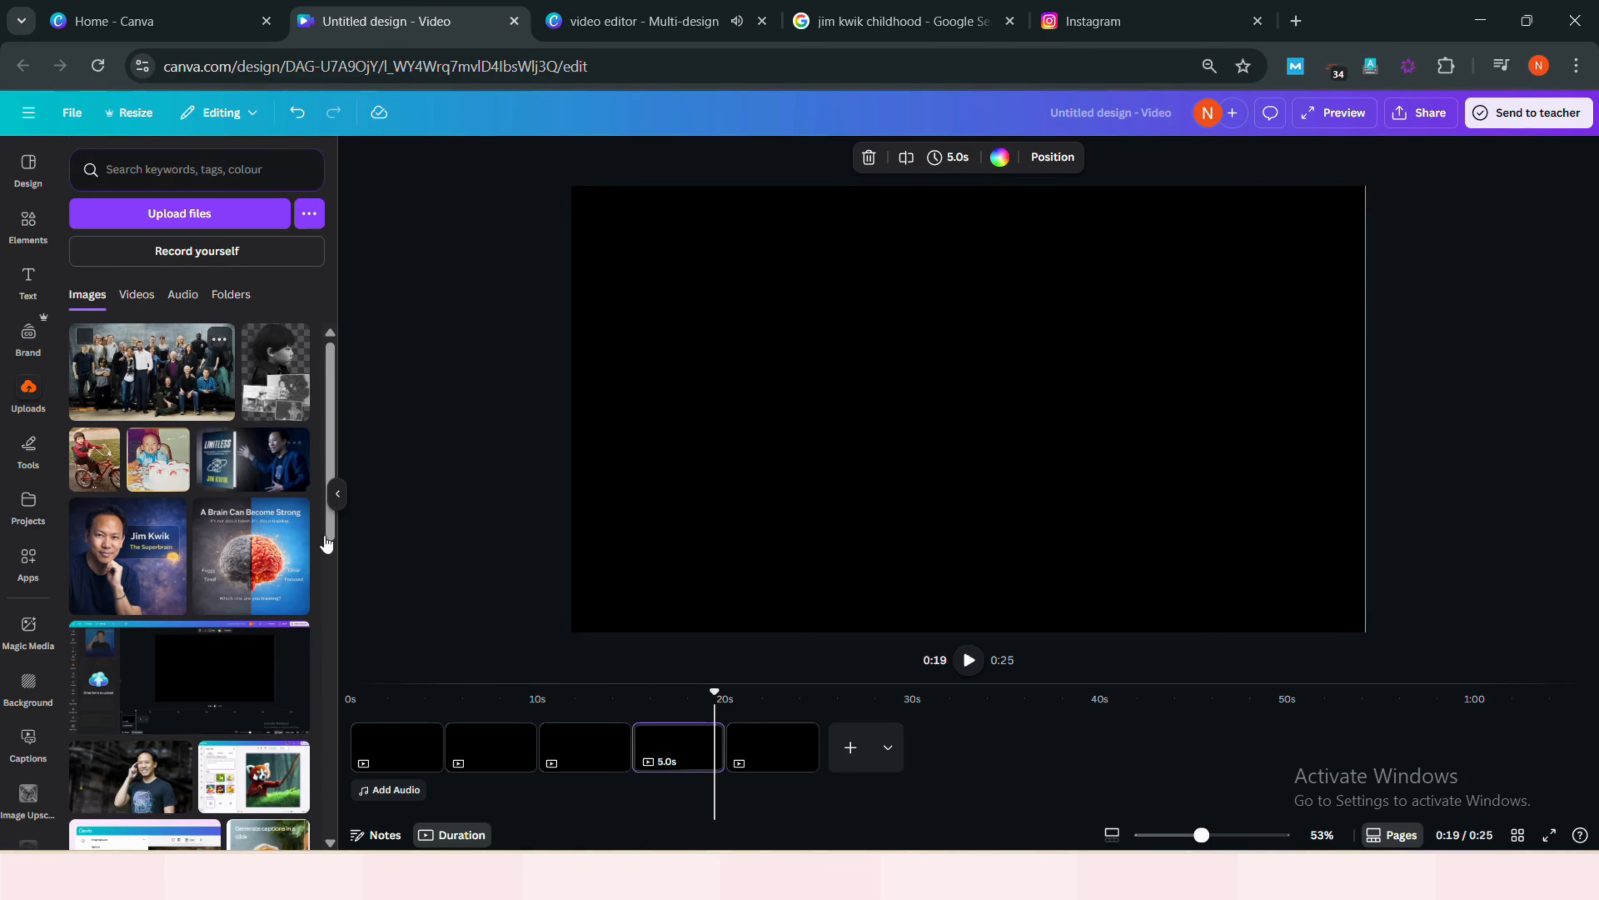
pyautogui.click(200, 295)
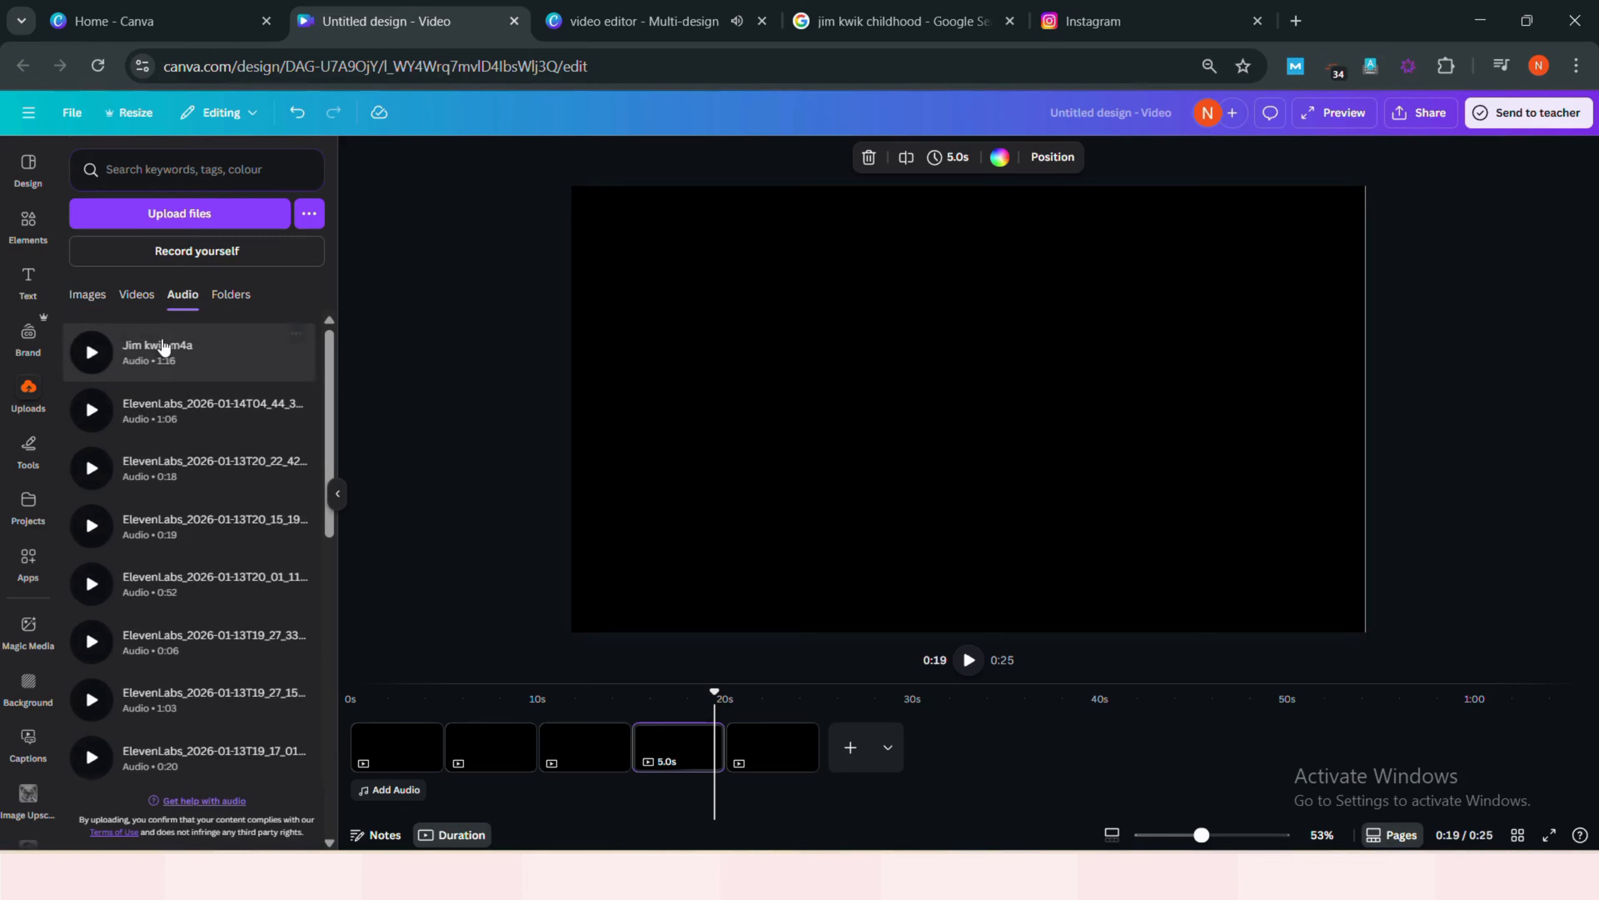
pyautogui.click(186, 361)
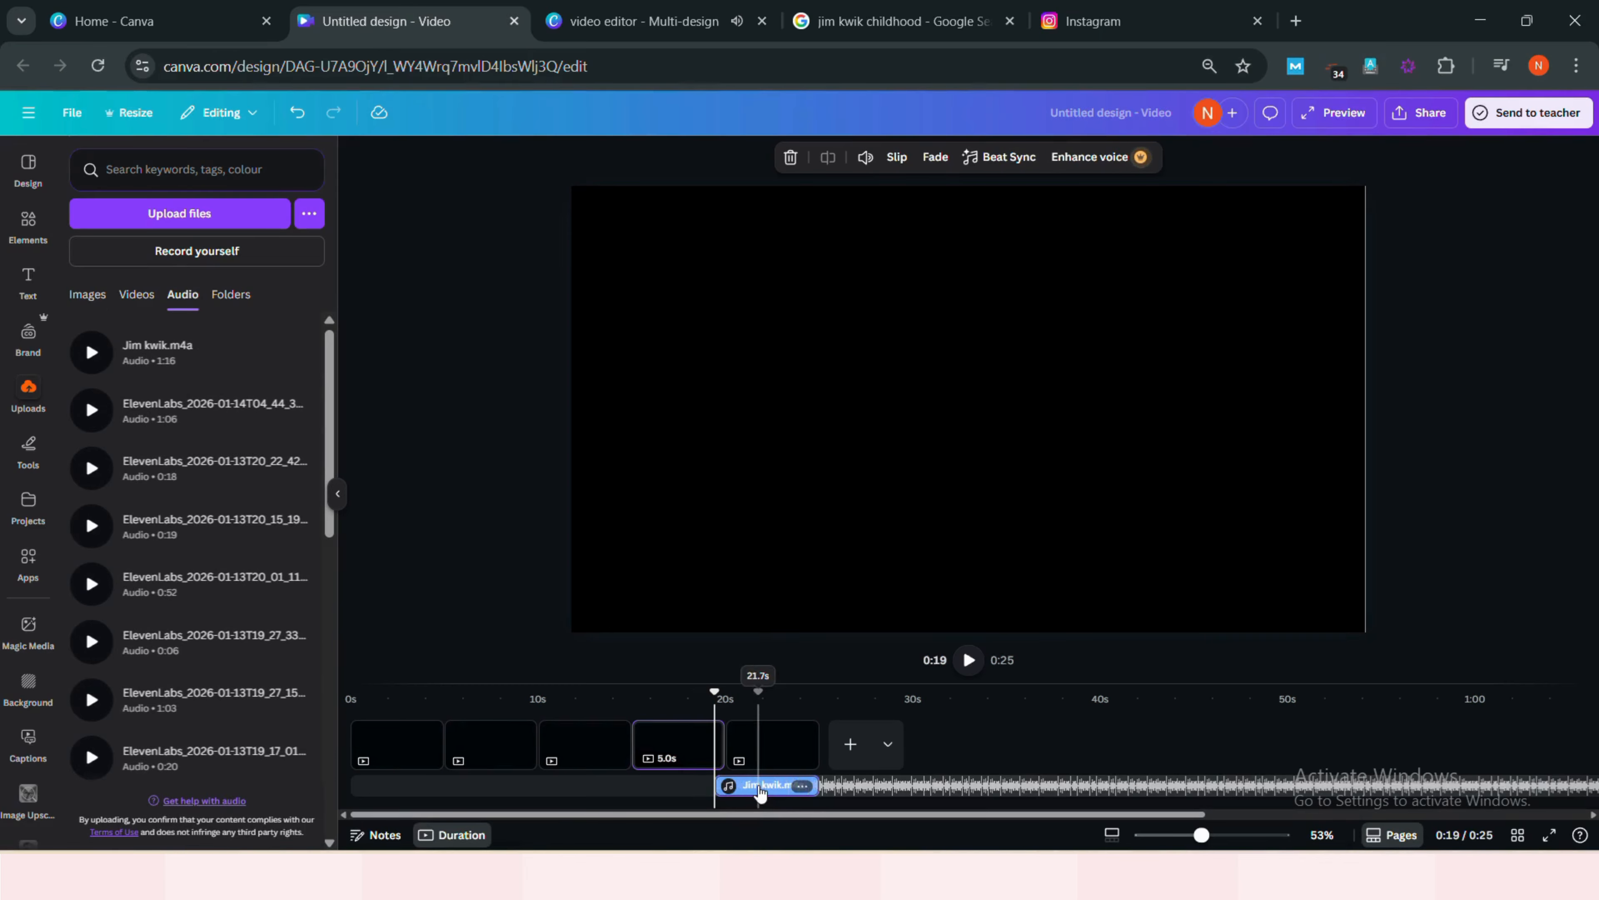
pyautogui.moveTo(760, 794); pyautogui.dragTo(356, 791)
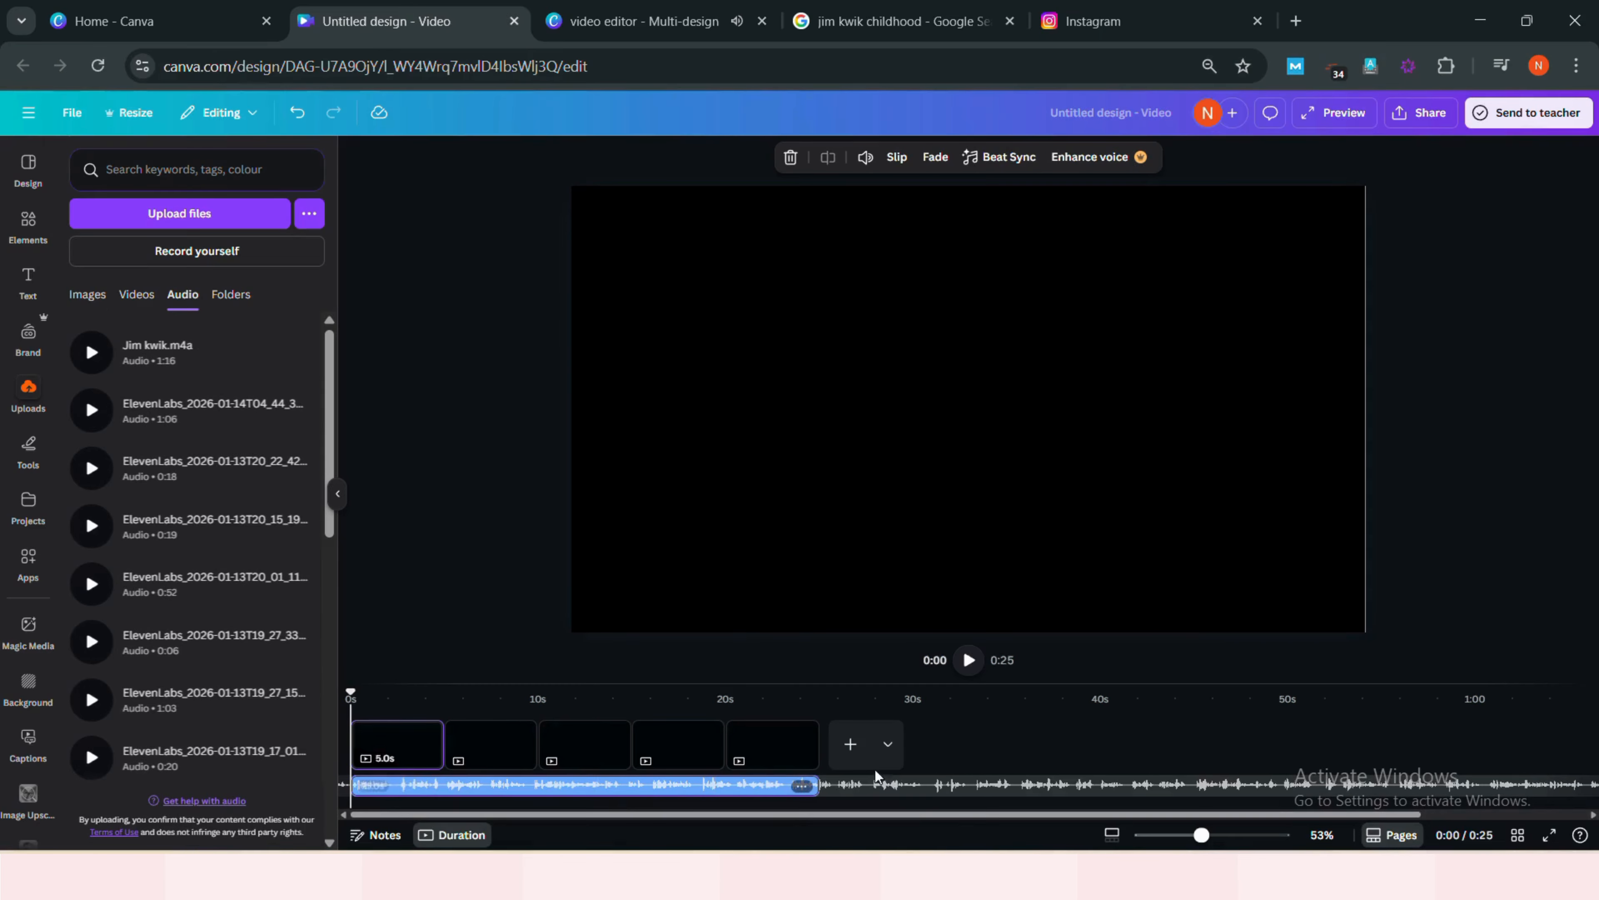
# - Add a new page to the timeline and extend its duration to about 33.5 seconds
pyautogui.click(850, 749)
pyautogui.click(859, 754)
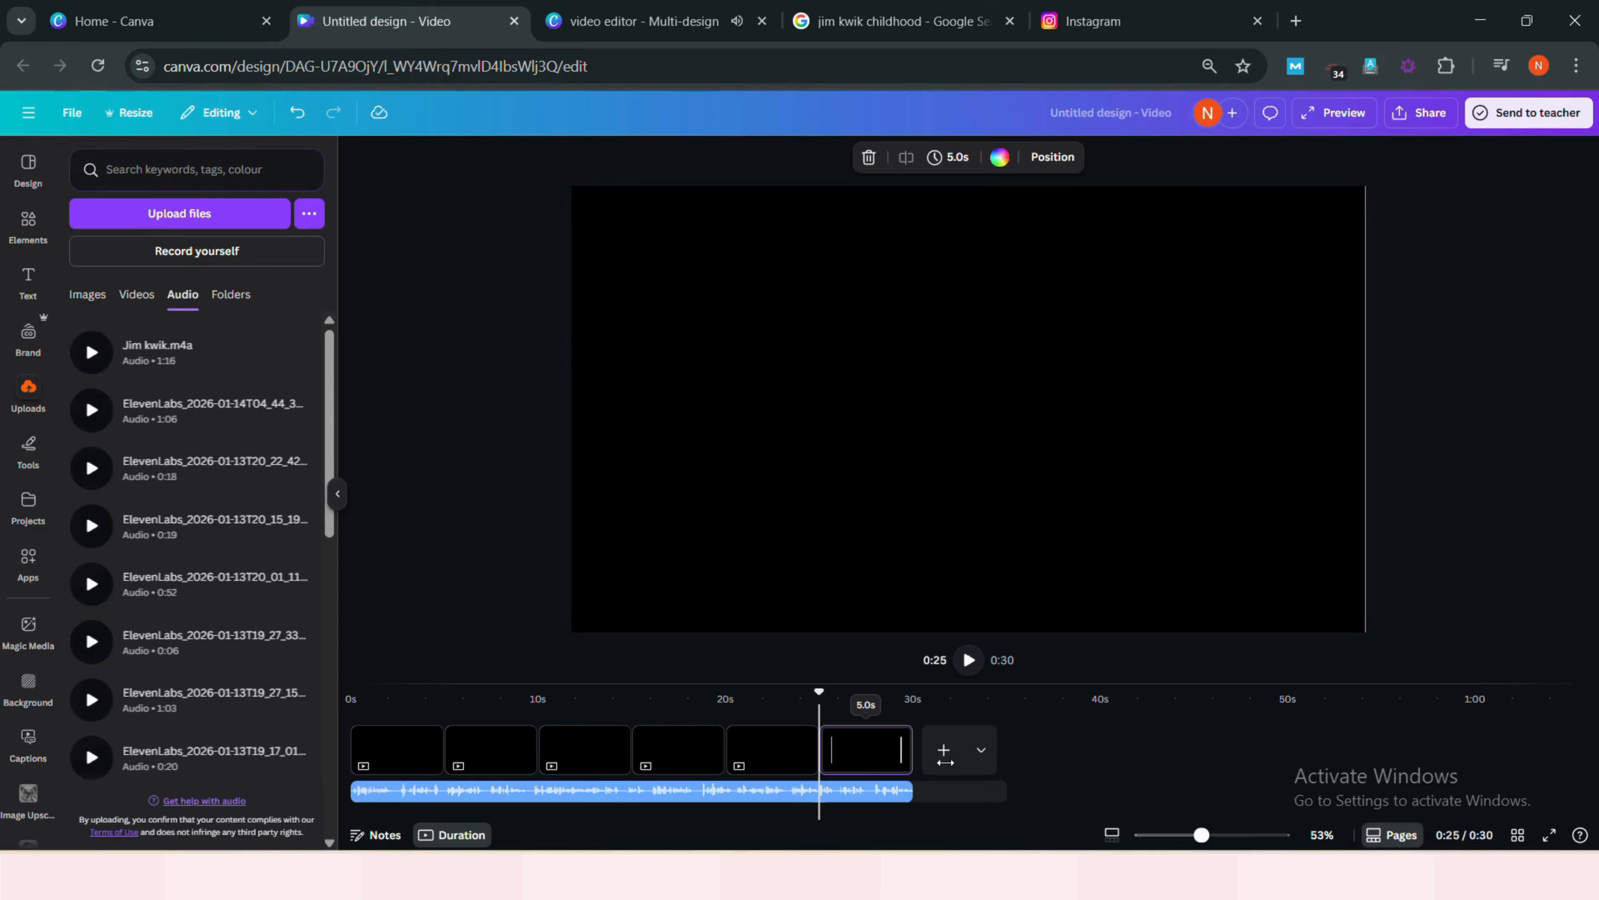
pyautogui.moveTo(945, 761); pyautogui.dragTo(1446, 753)
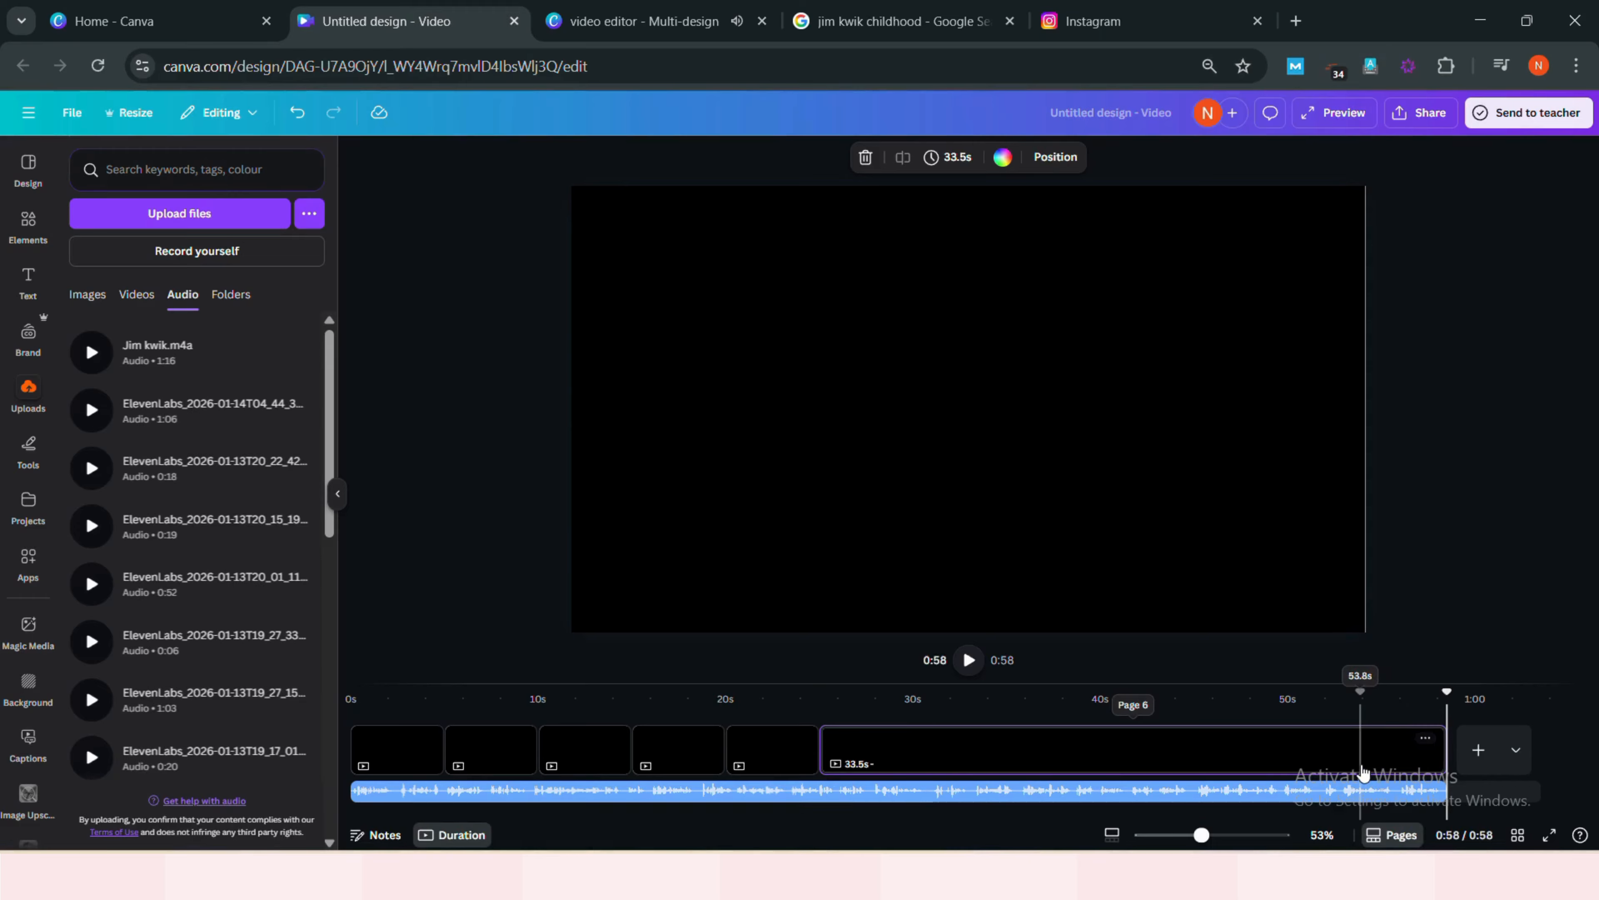
# - Add two more 5-second pages at the end of the timeline
pyautogui.click(1479, 750)
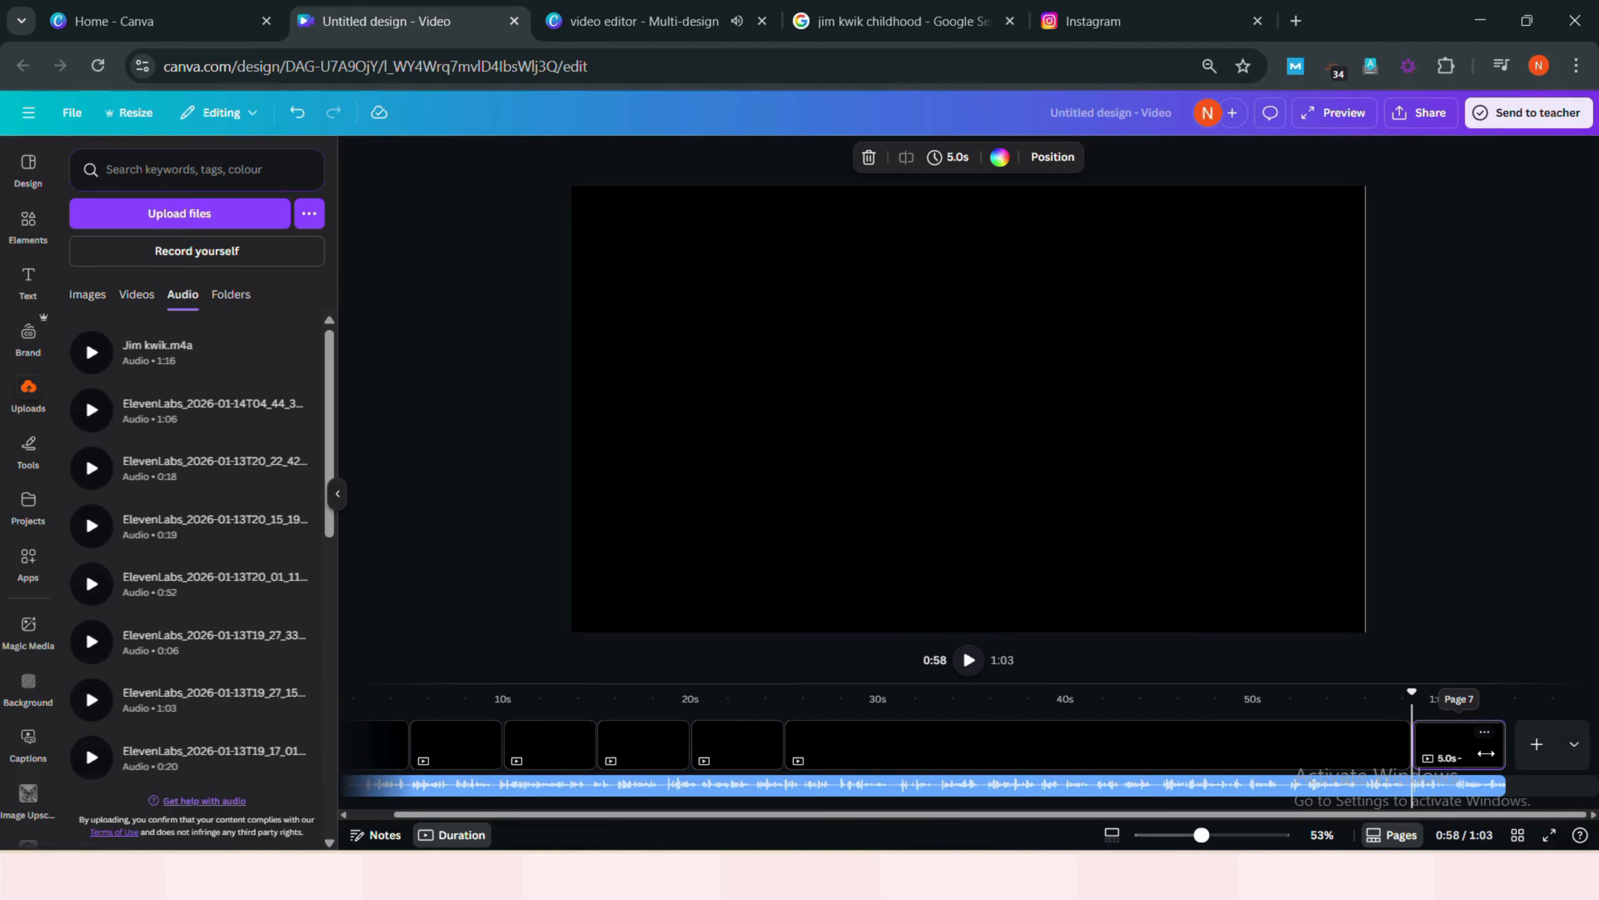
pyautogui.click(1531, 761)
pyautogui.hscroll(-2, 1316, 731)
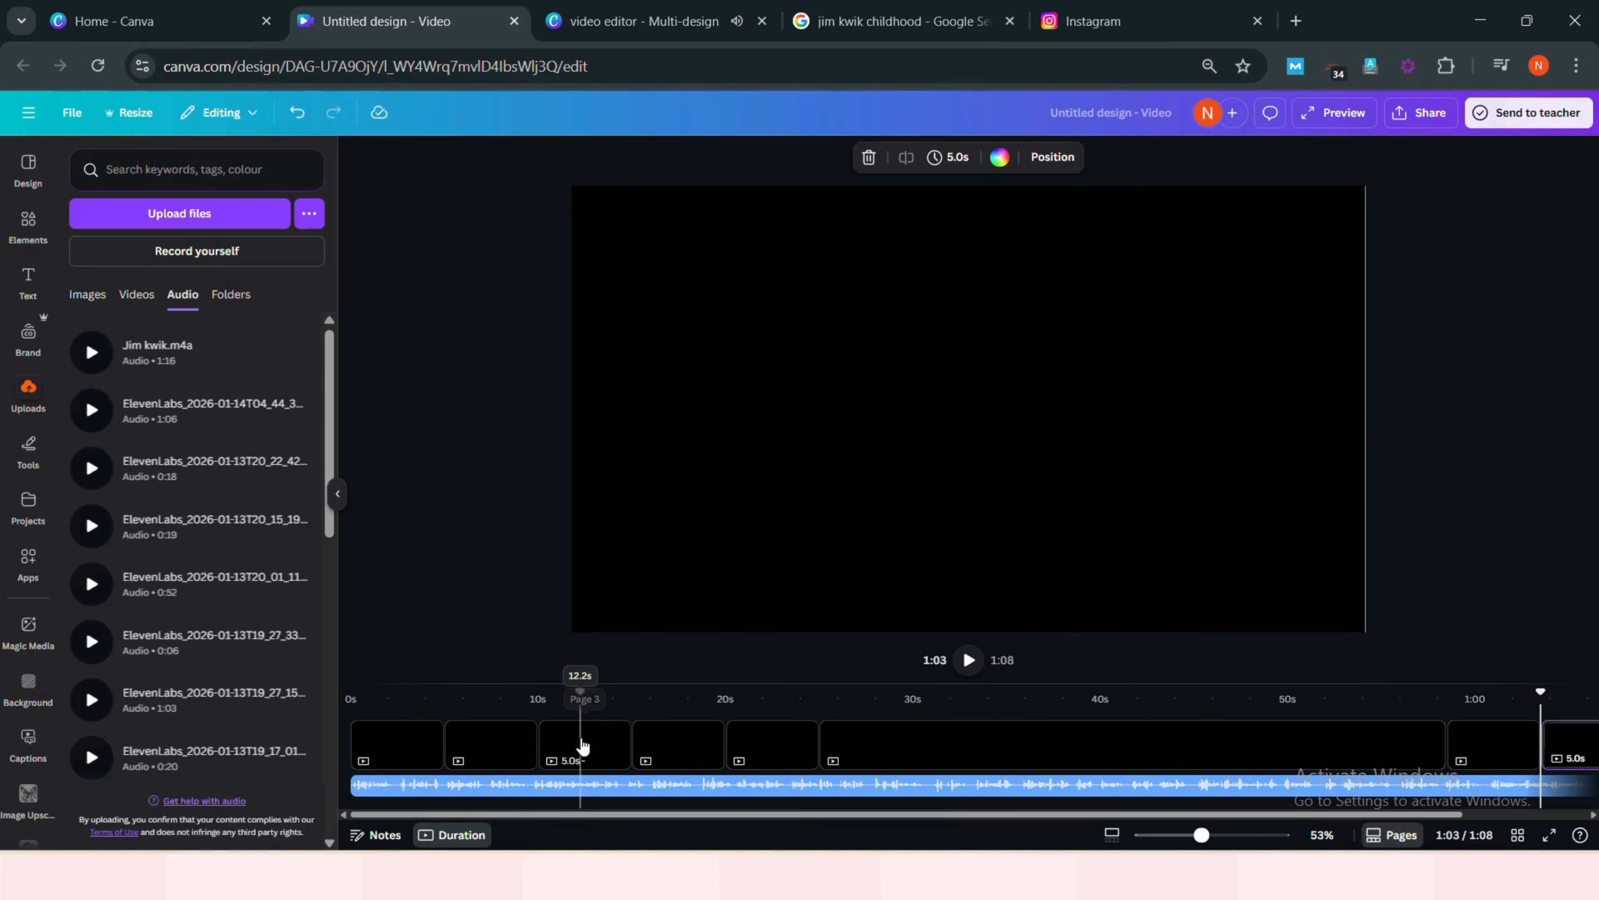
# - Search elements for uplifting audio and add the Uplifting track by yourtunes as background music from the start
pyautogui.click(87, 295)
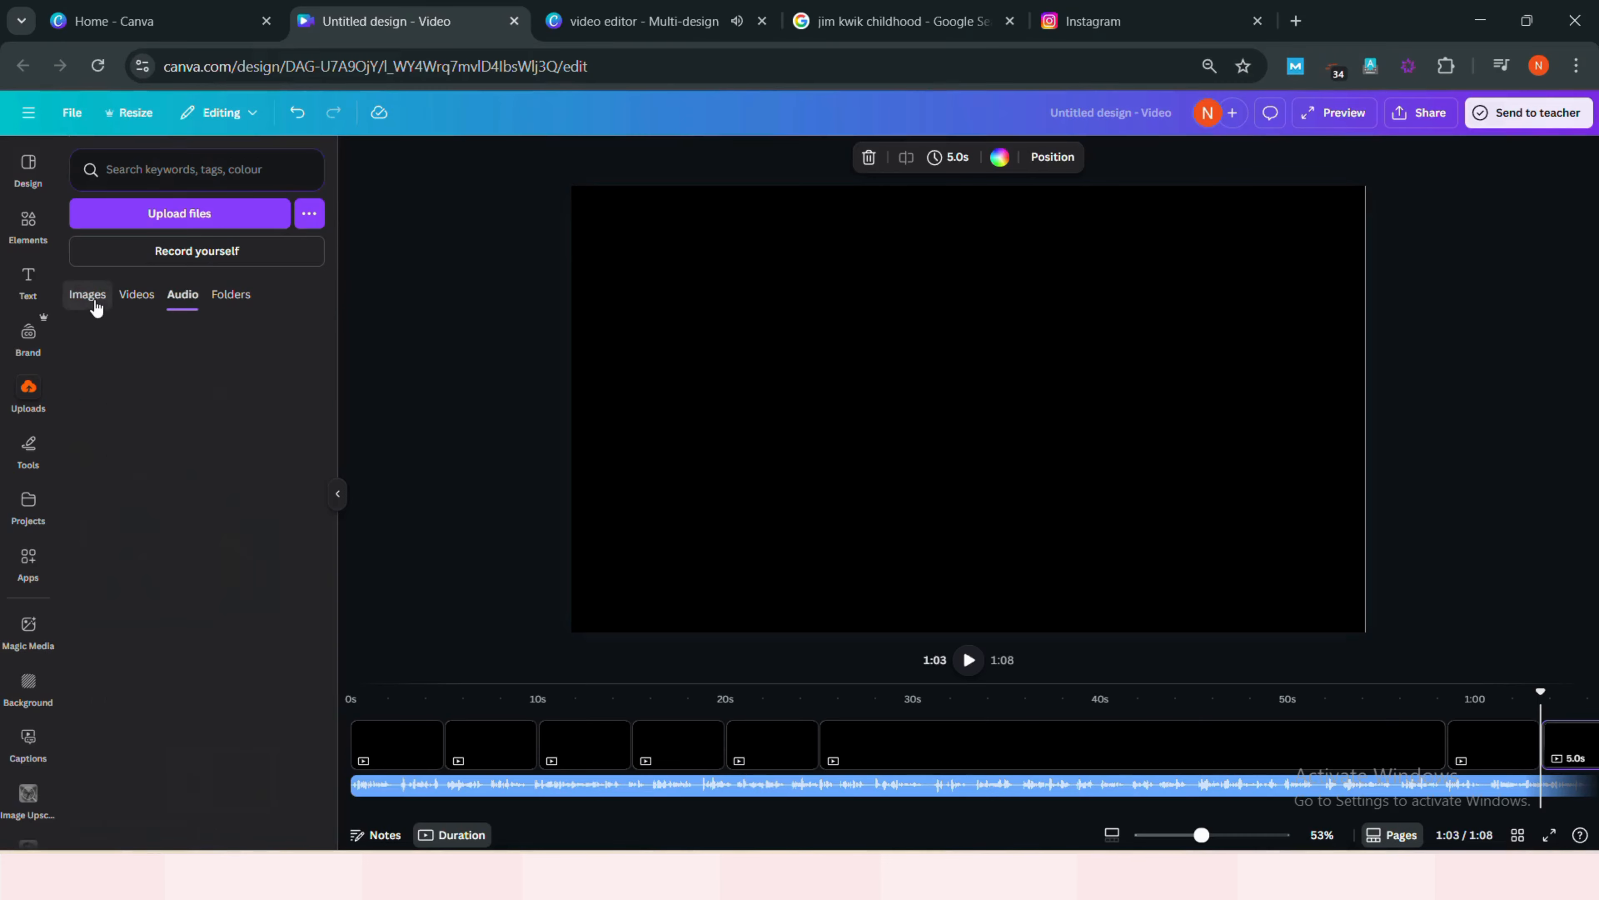
pyautogui.moveTo(151, 392)
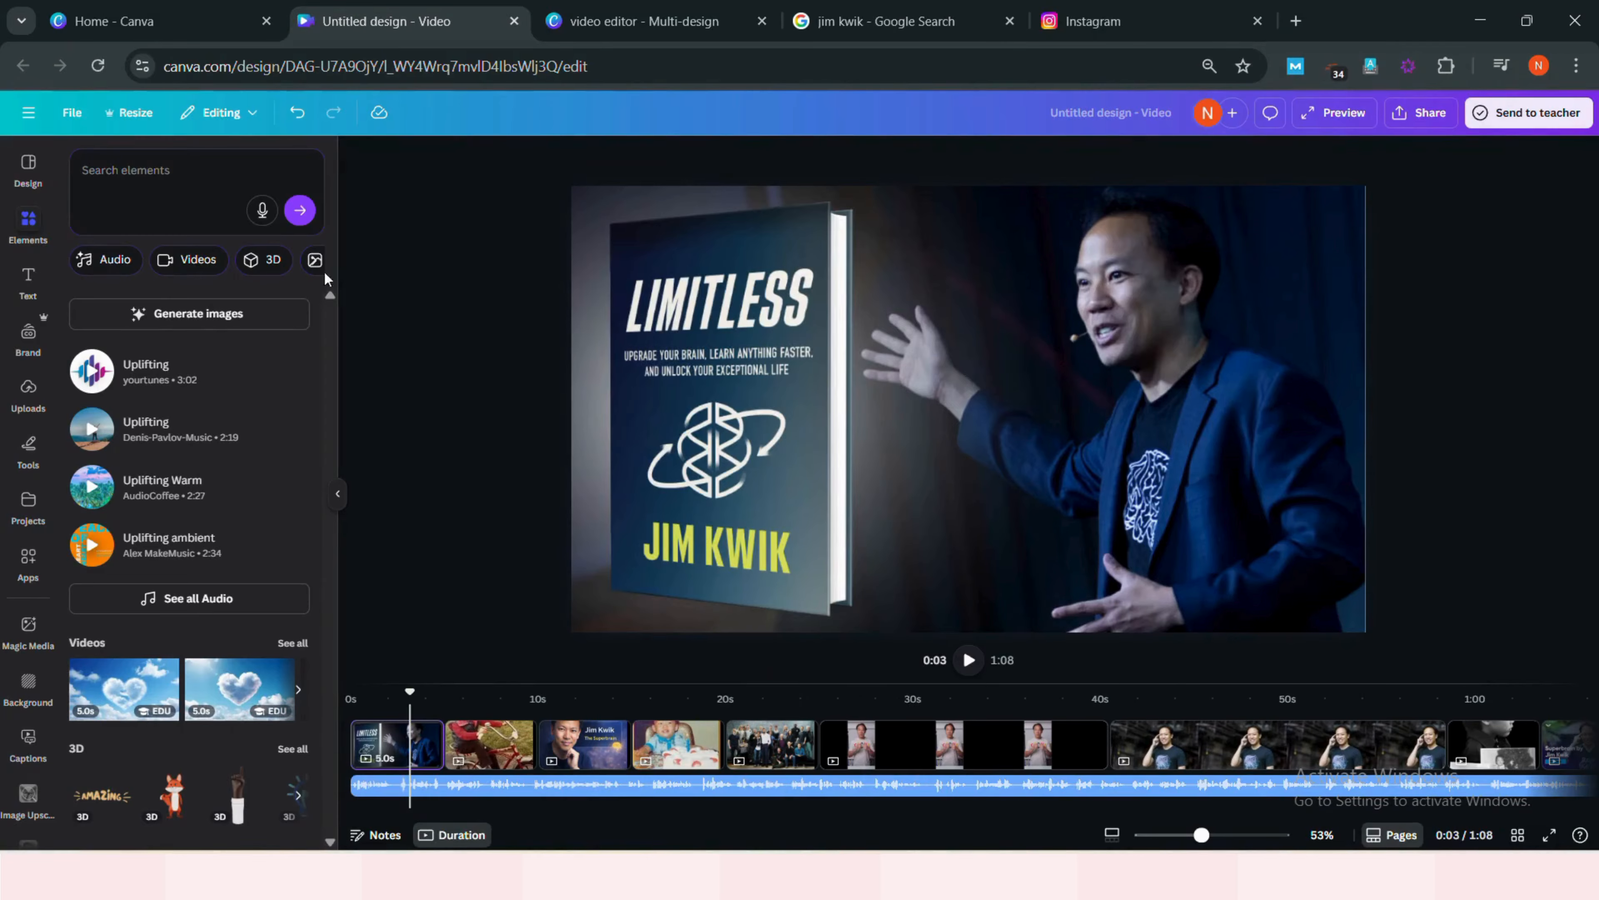
pyautogui.click(151, 176)
pyautogui.write('uplifting')
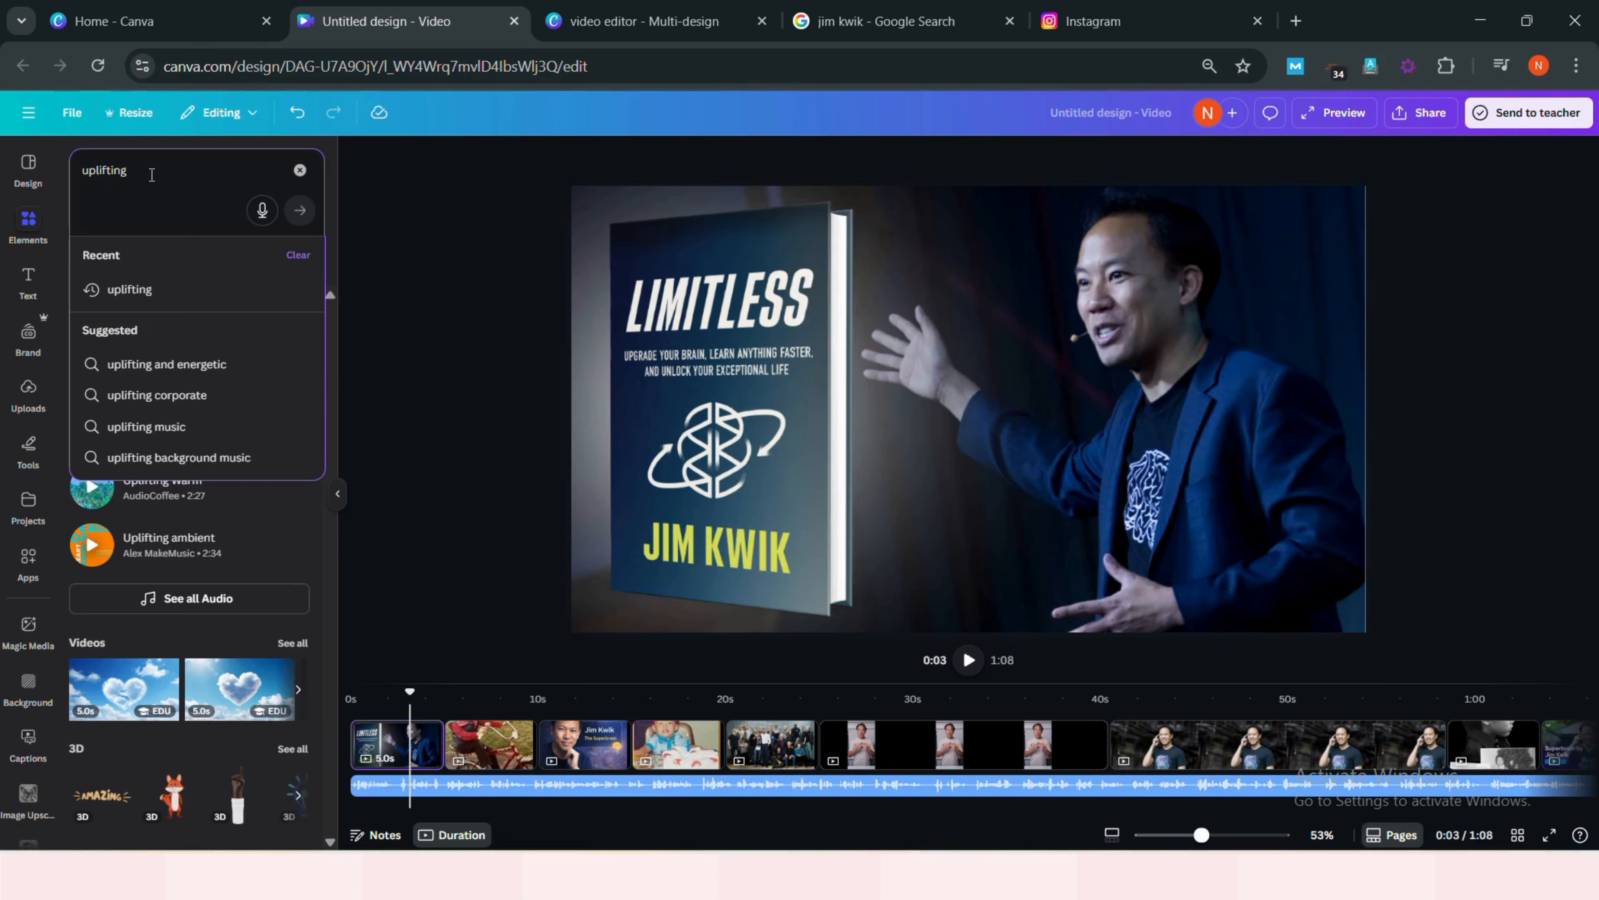
pyautogui.click(129, 289)
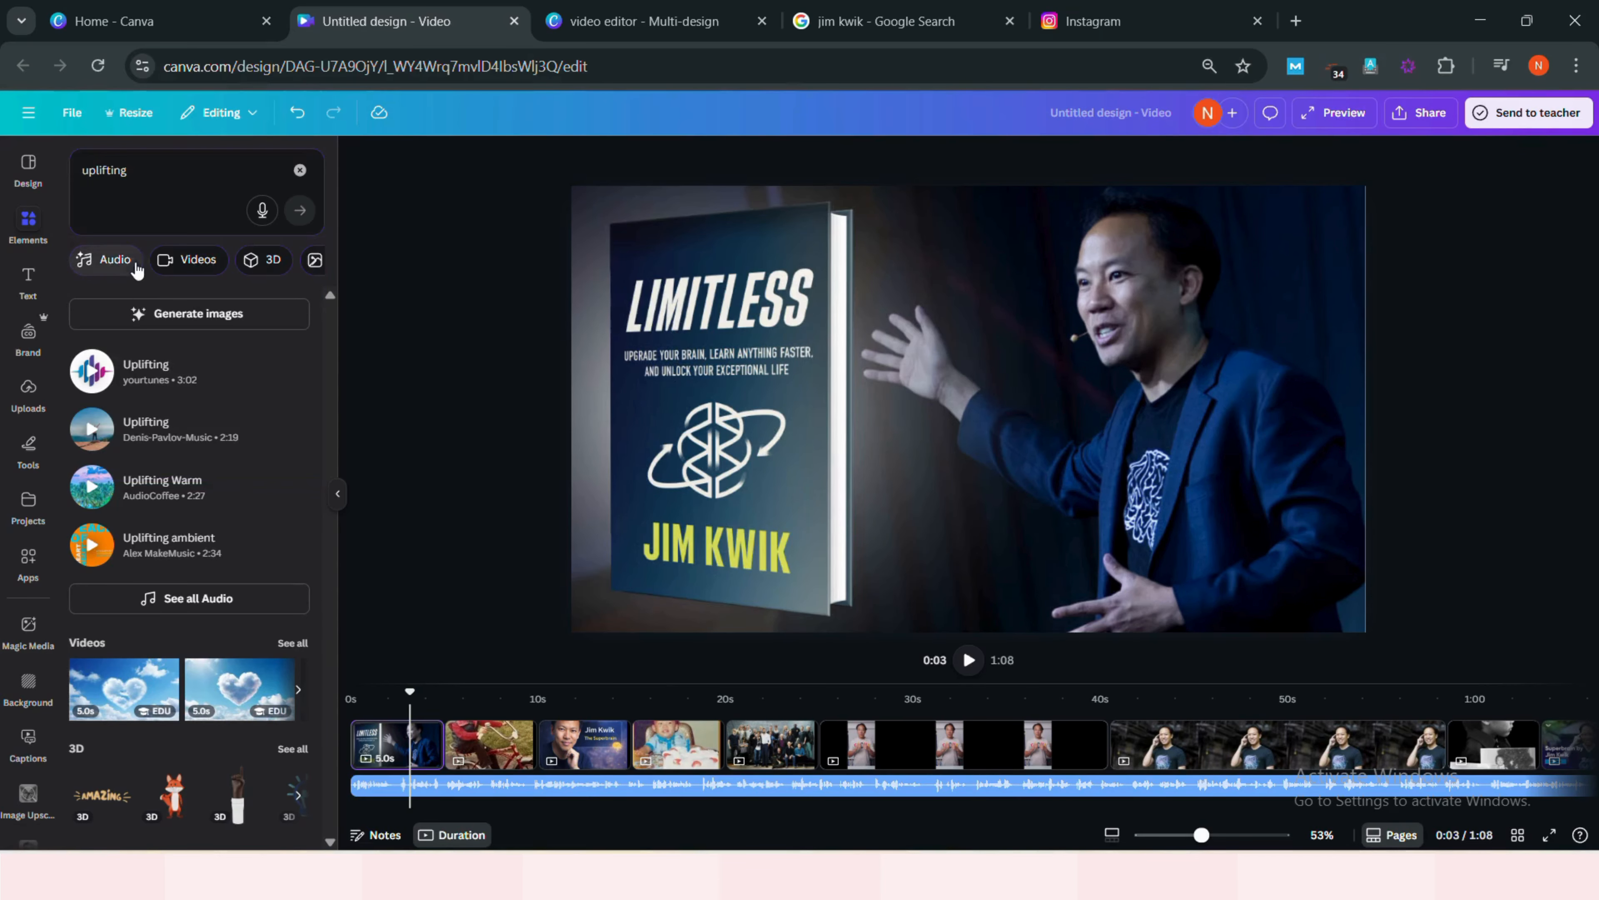
pyautogui.click(124, 261)
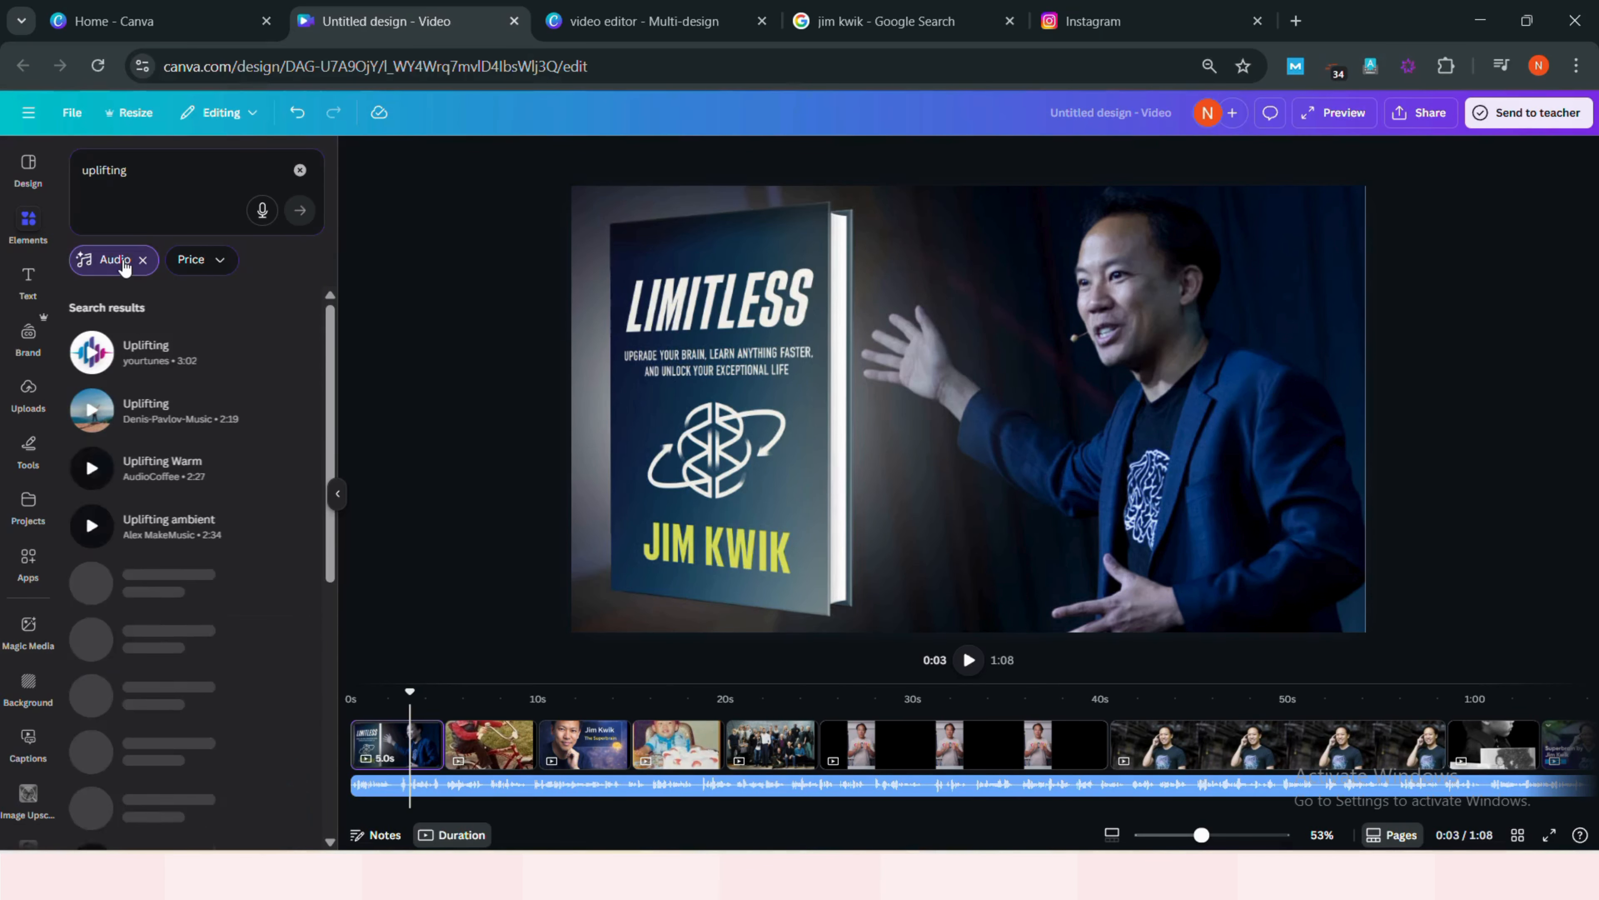
pyautogui.click(159, 358)
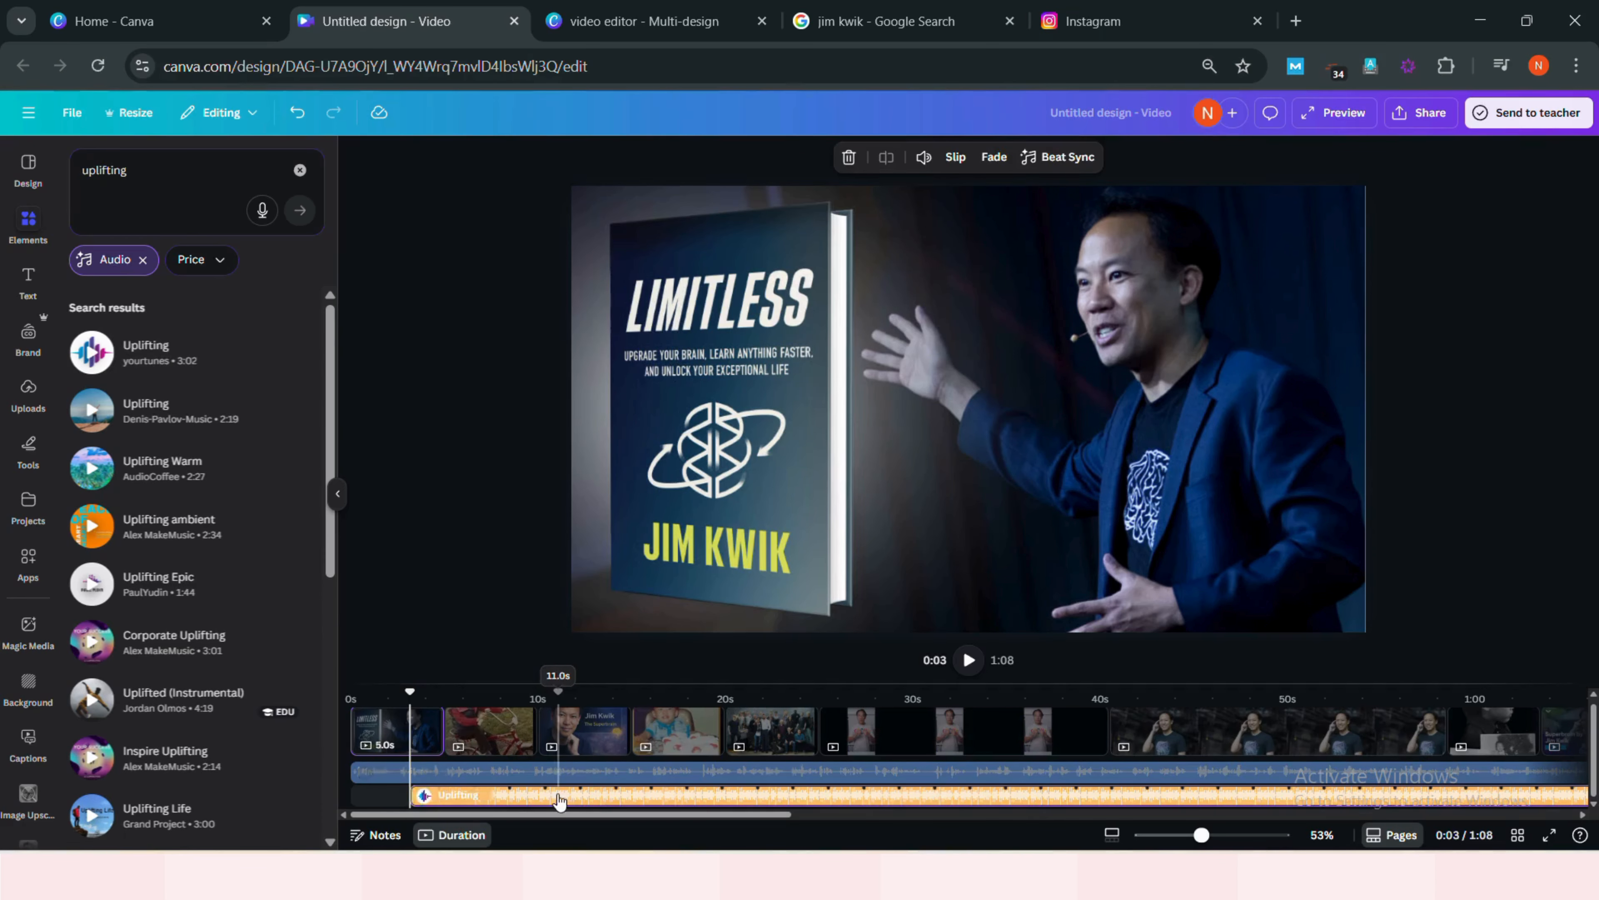
pyautogui.moveTo(521, 799); pyautogui.dragTo(505, 802)
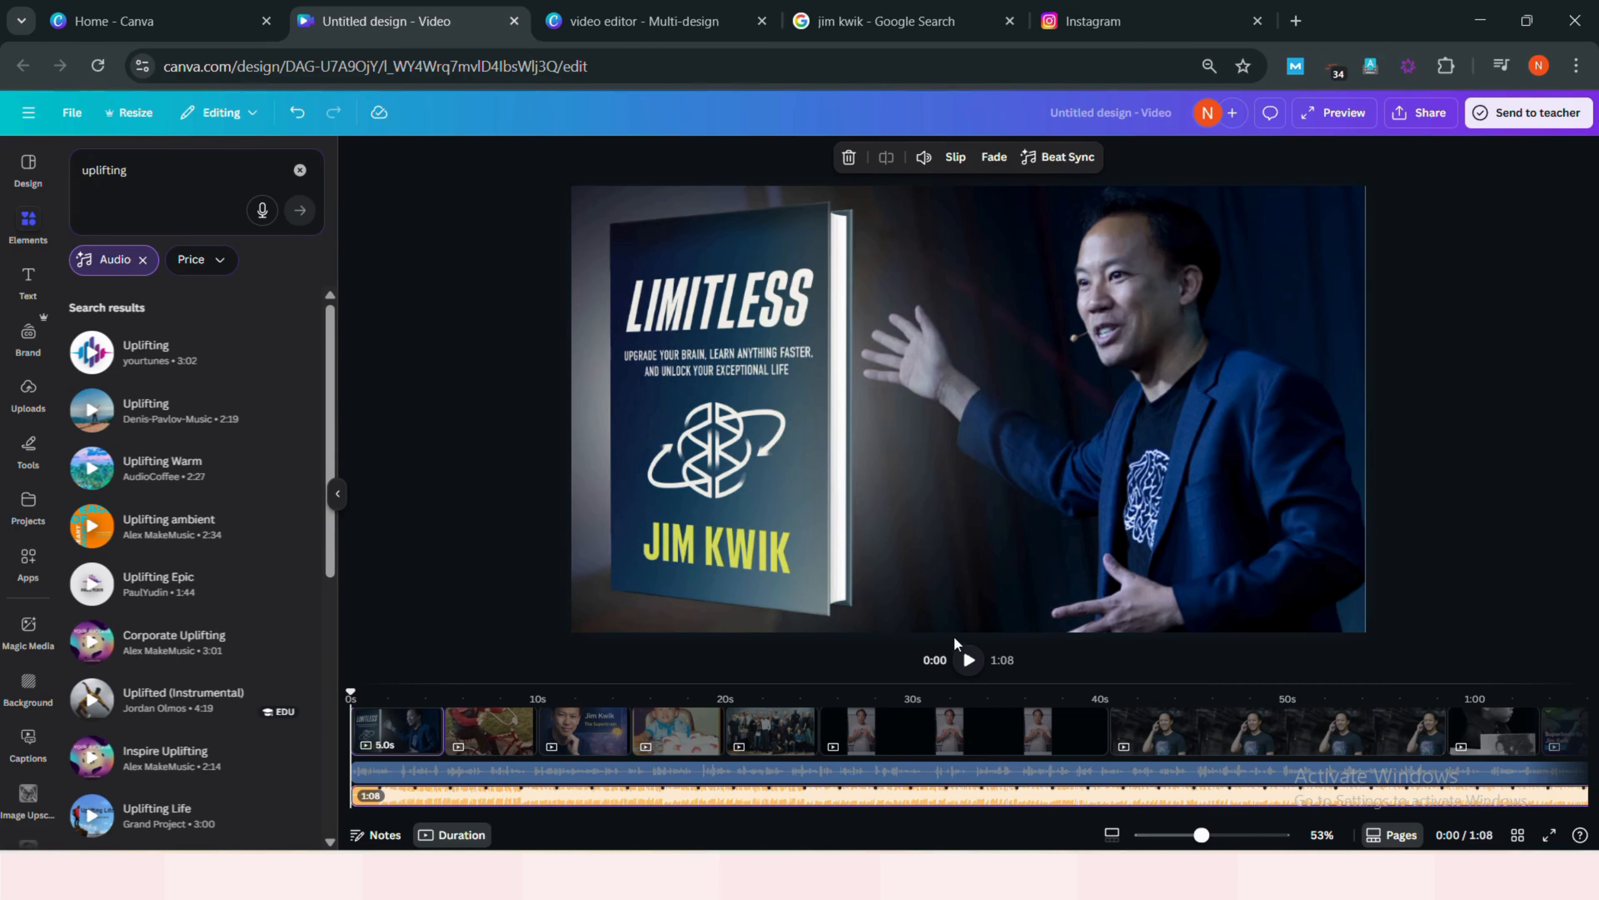
# - Play the design briefly and lower the Uplifting music track's volume to 10
pyautogui.click(970, 669)
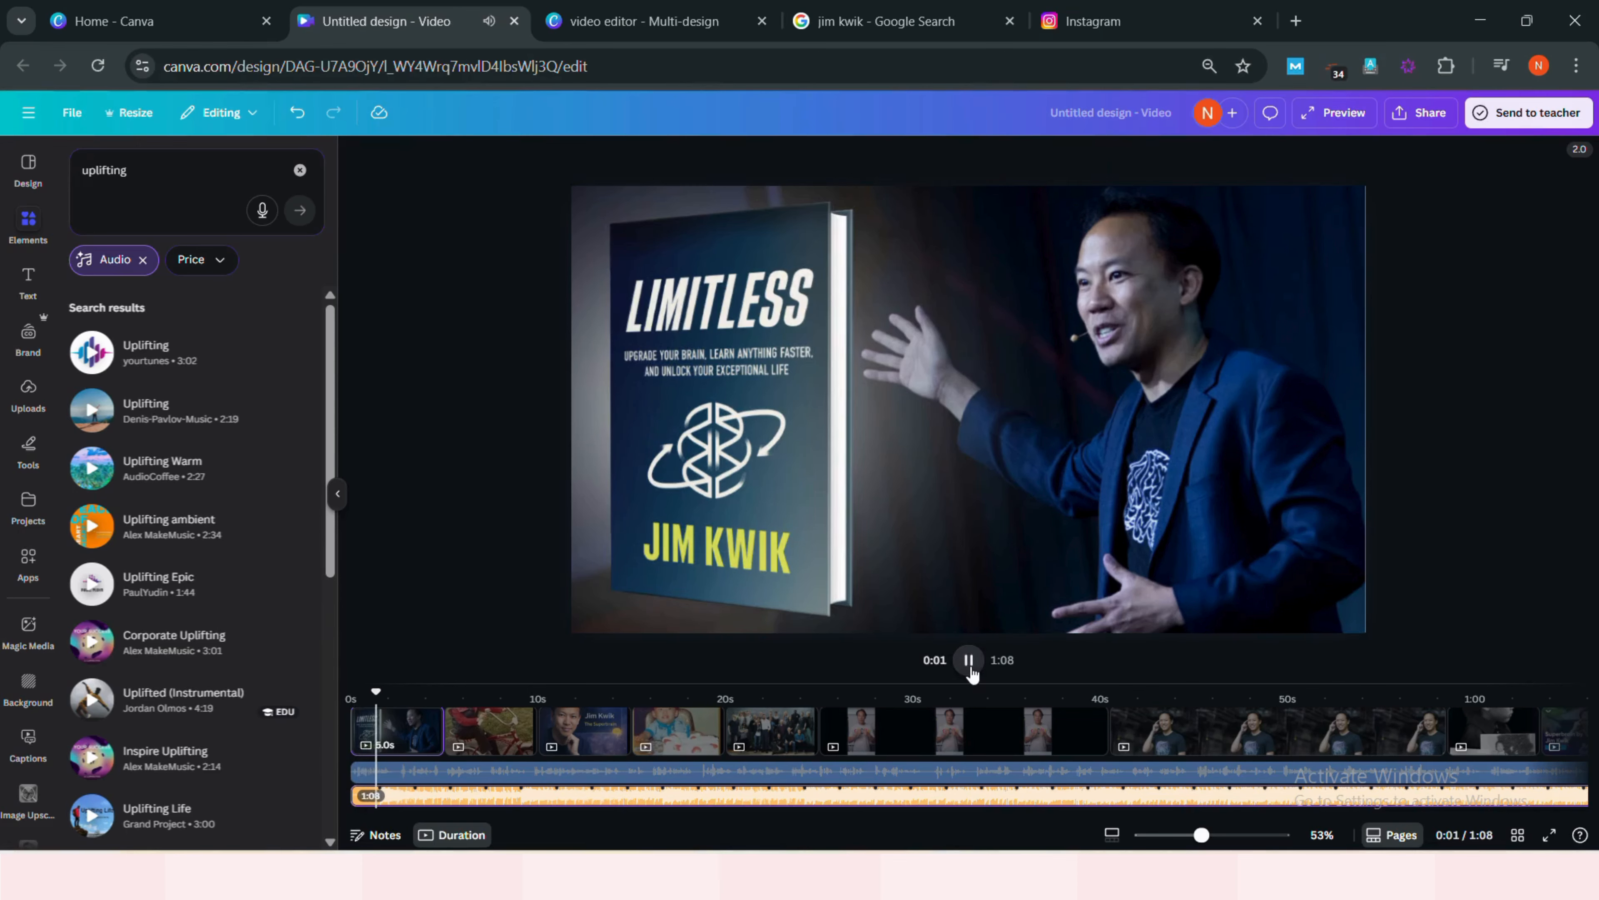
pyautogui.click(971, 669)
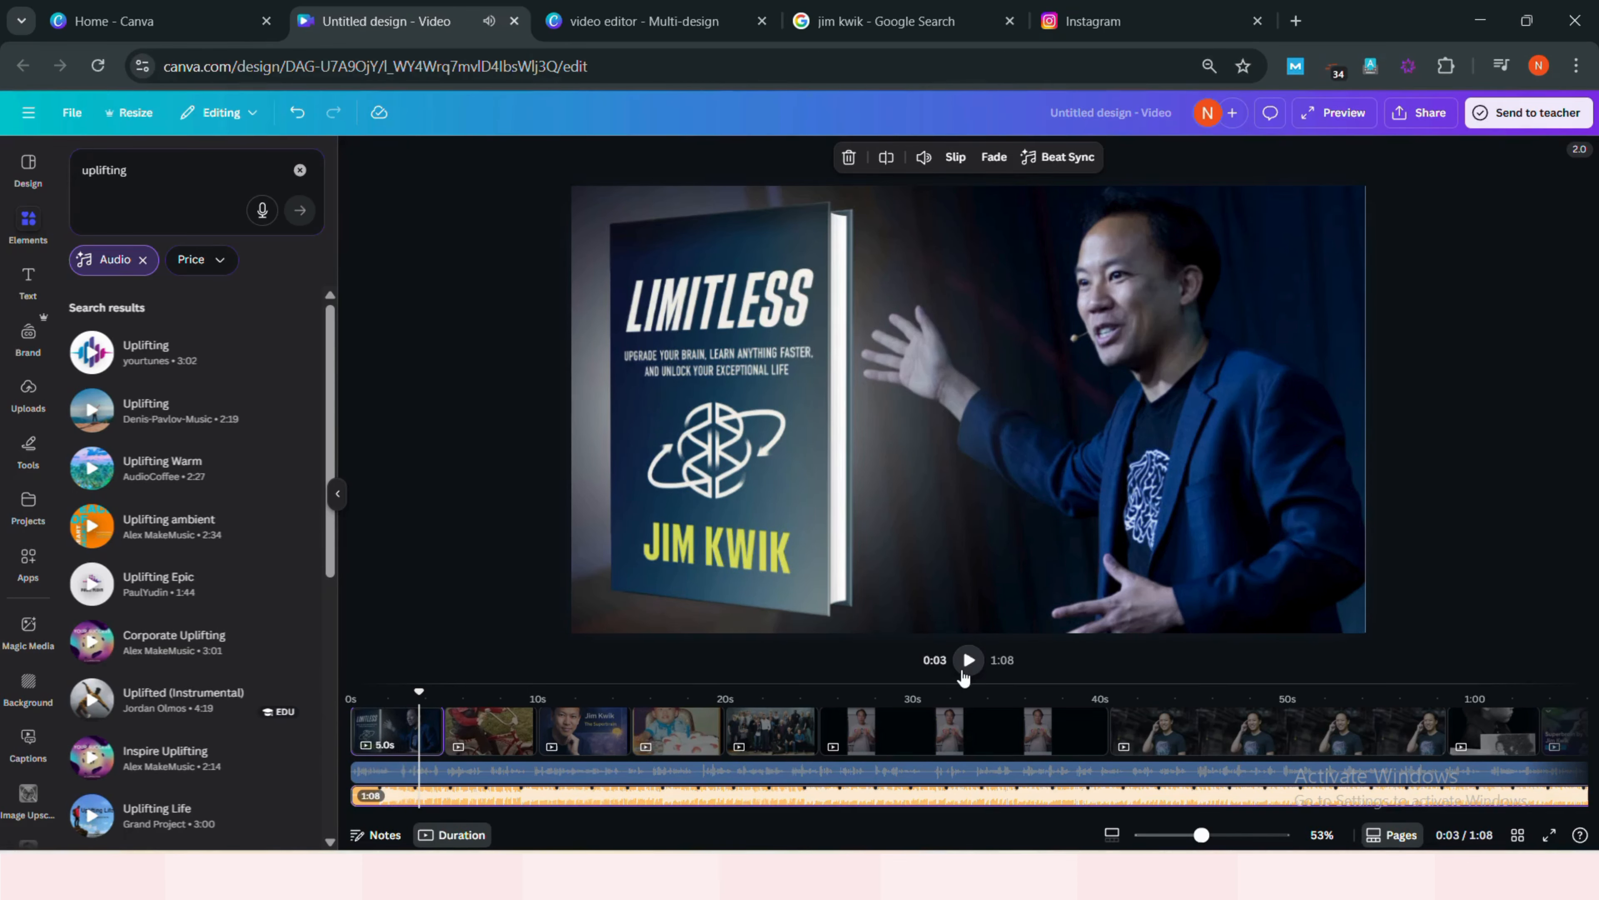
pyautogui.click(645, 805)
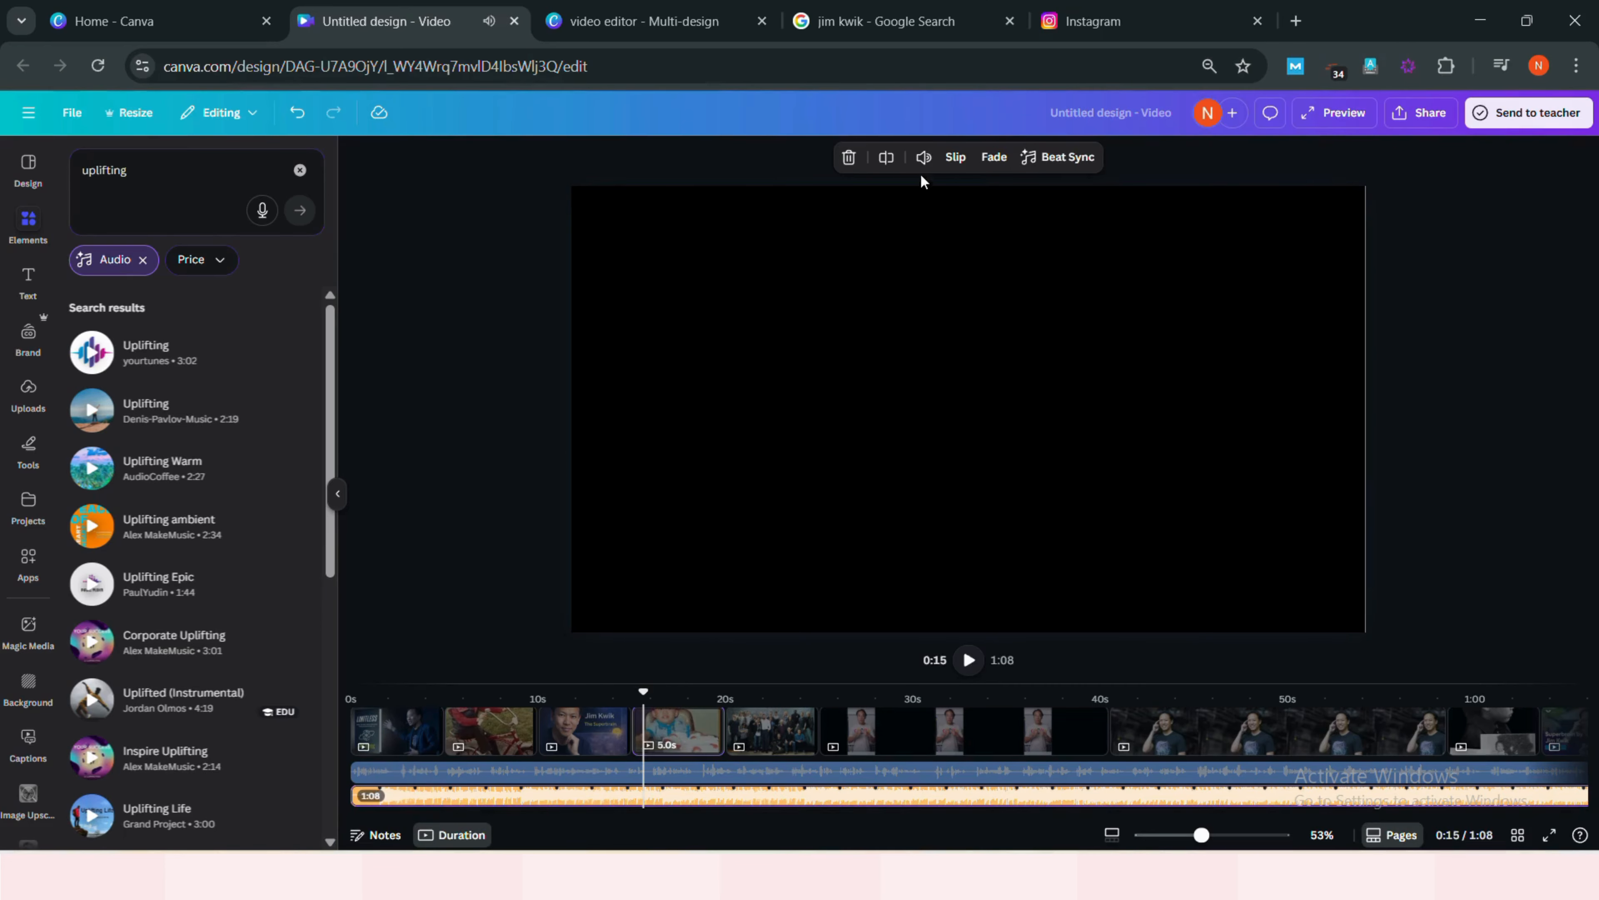
pyautogui.click(923, 157)
pyautogui.moveTo(889, 212); pyautogui.dragTo(845, 219)
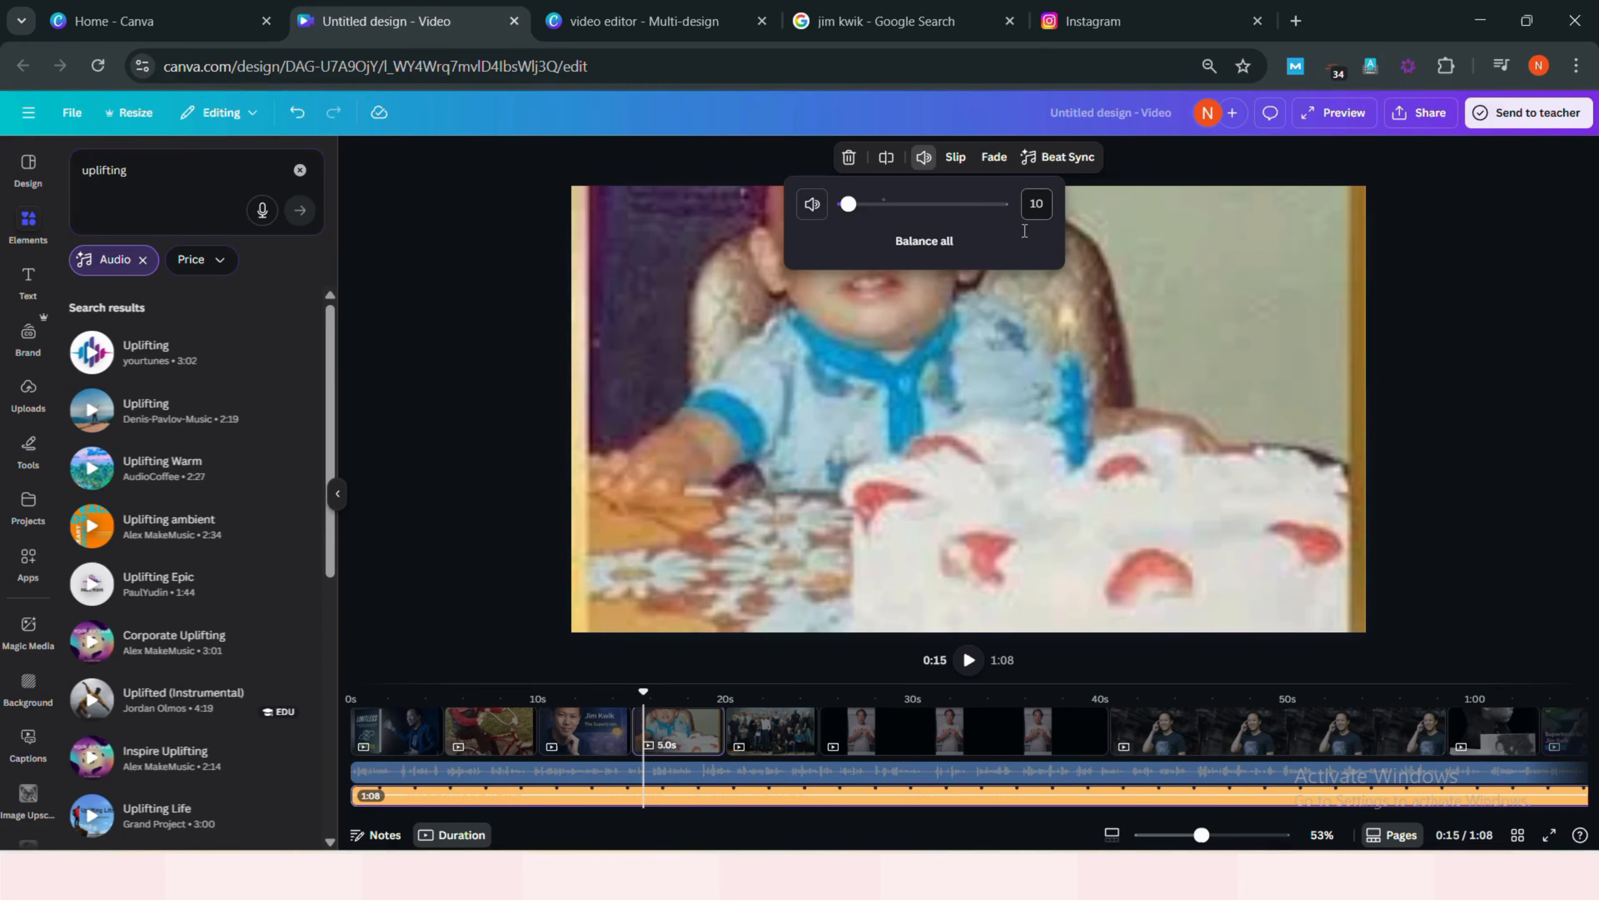
pyautogui.click(354, 714)
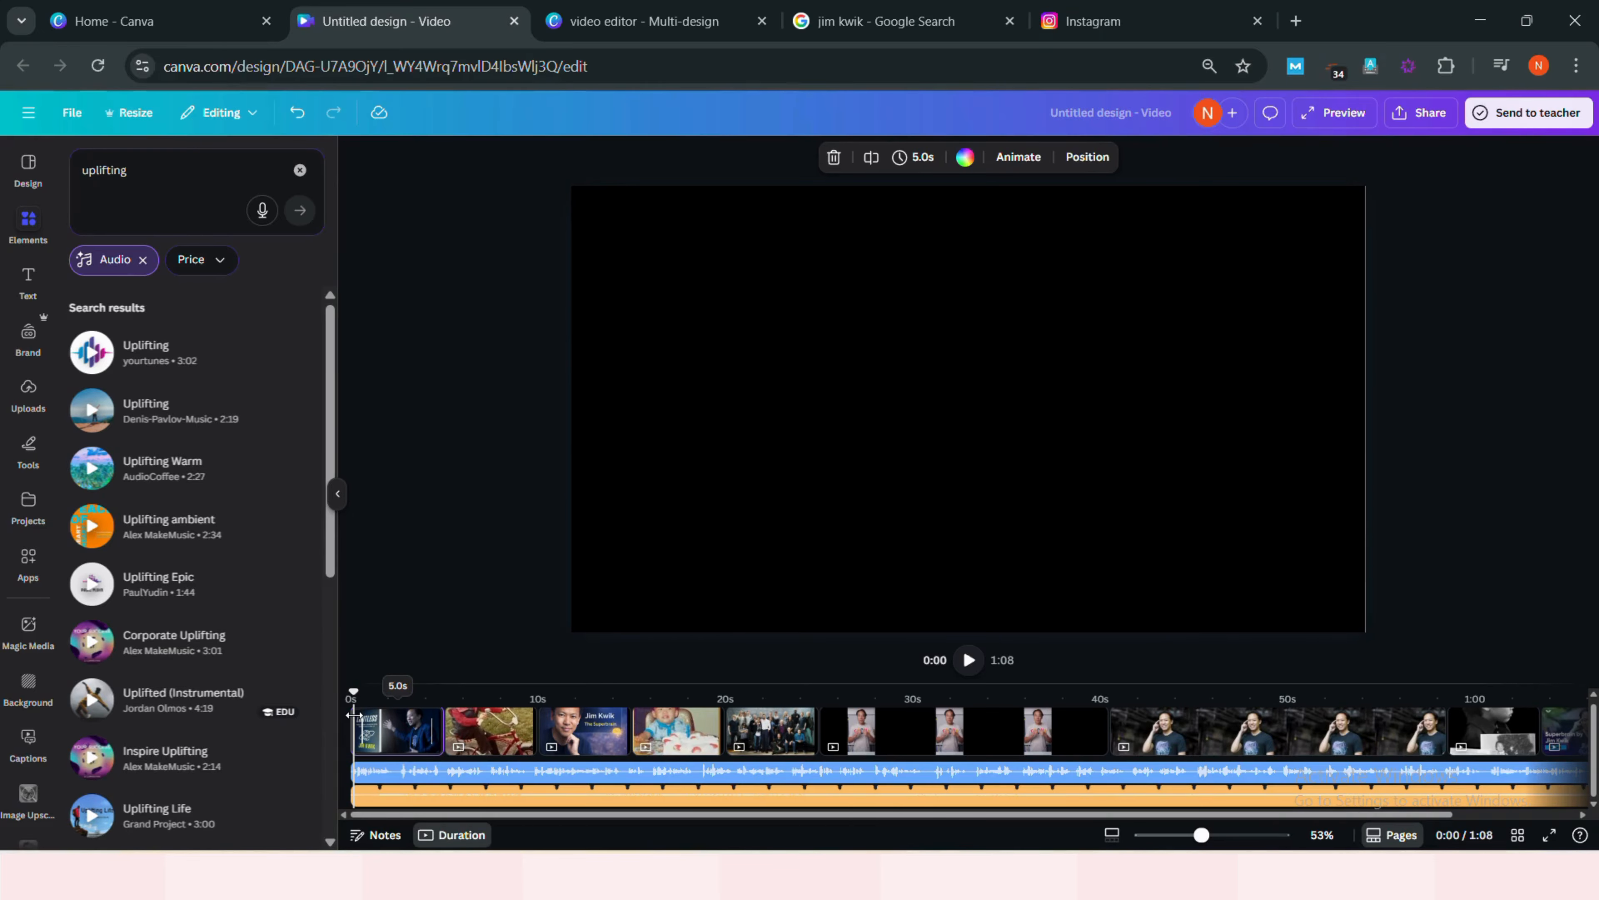
# - Add a Slide transition between the first and second pages
pyautogui.click(970, 661)
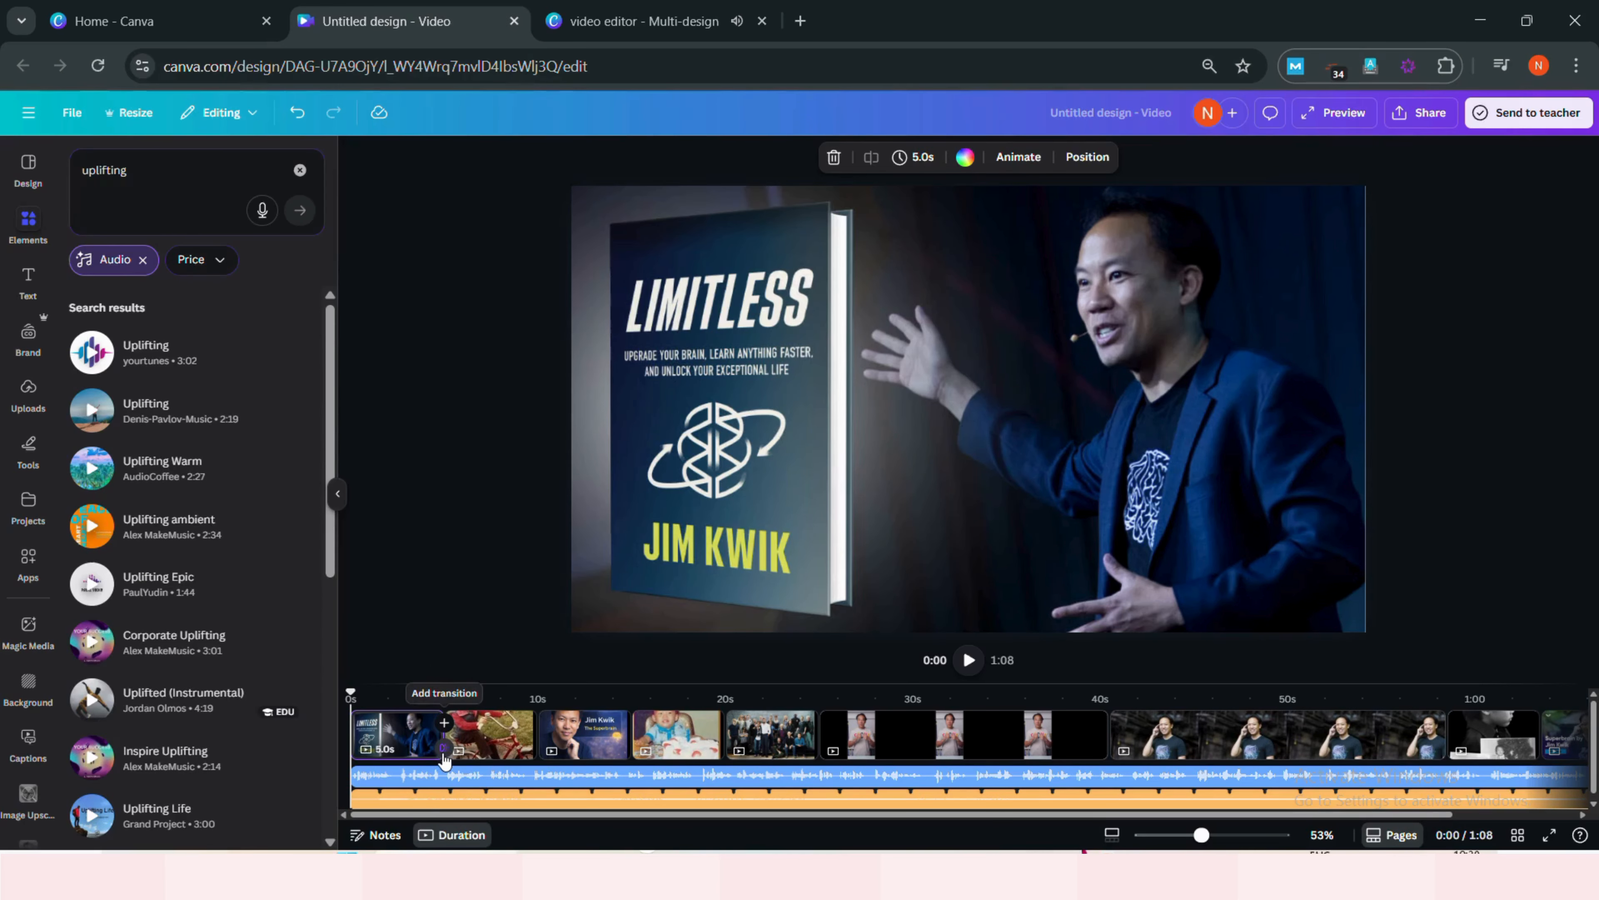
pyautogui.click(443, 751)
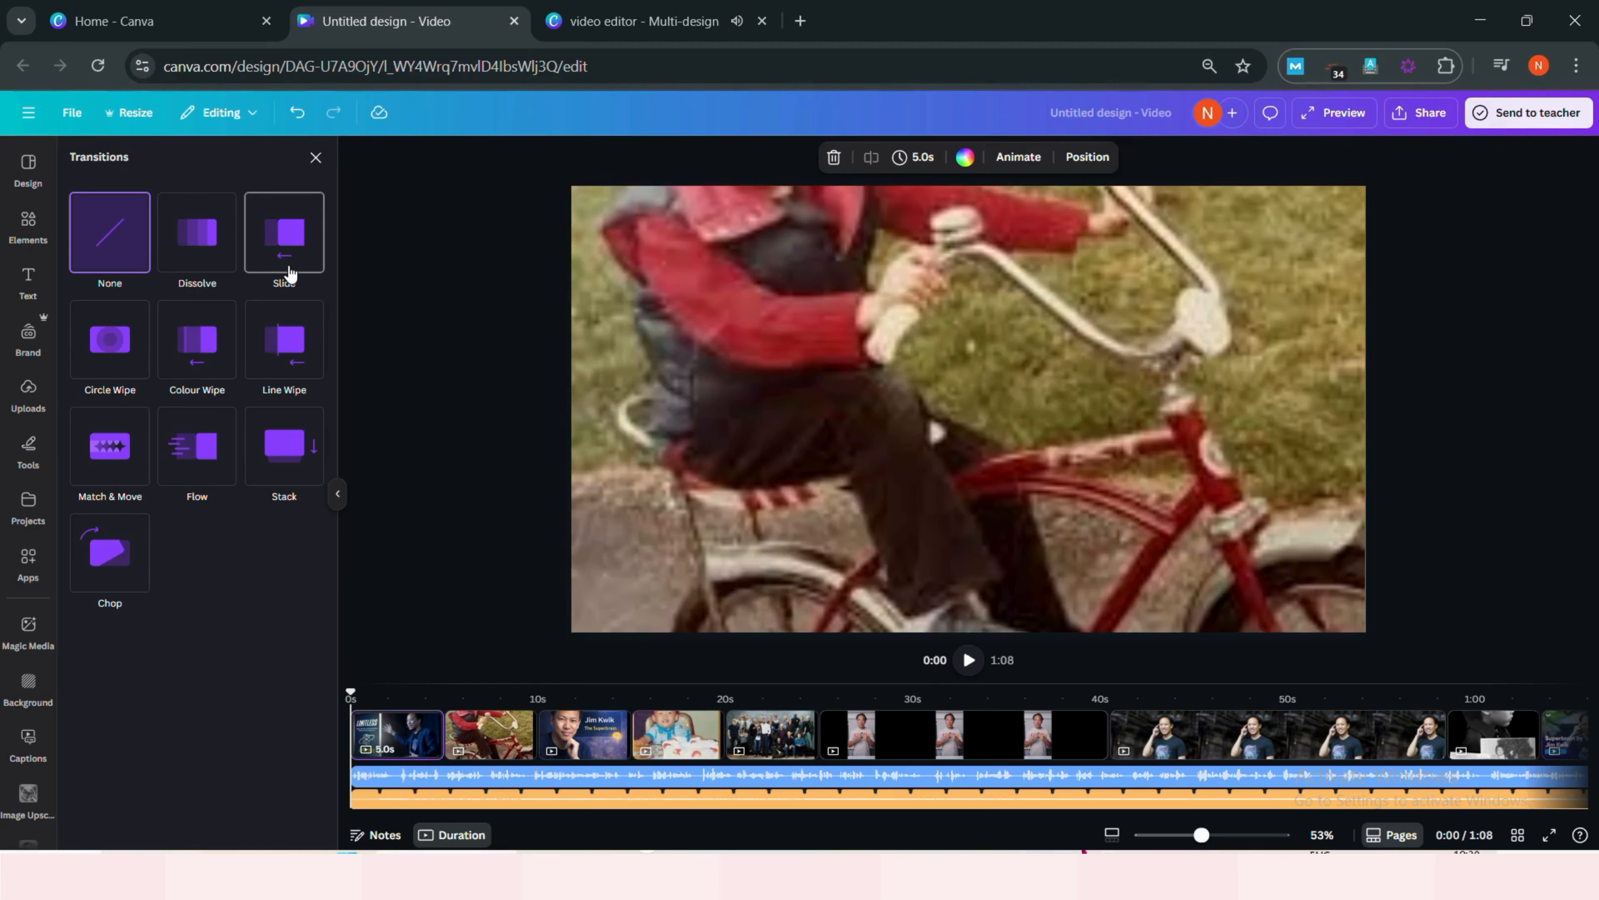
pyautogui.click(284, 240)
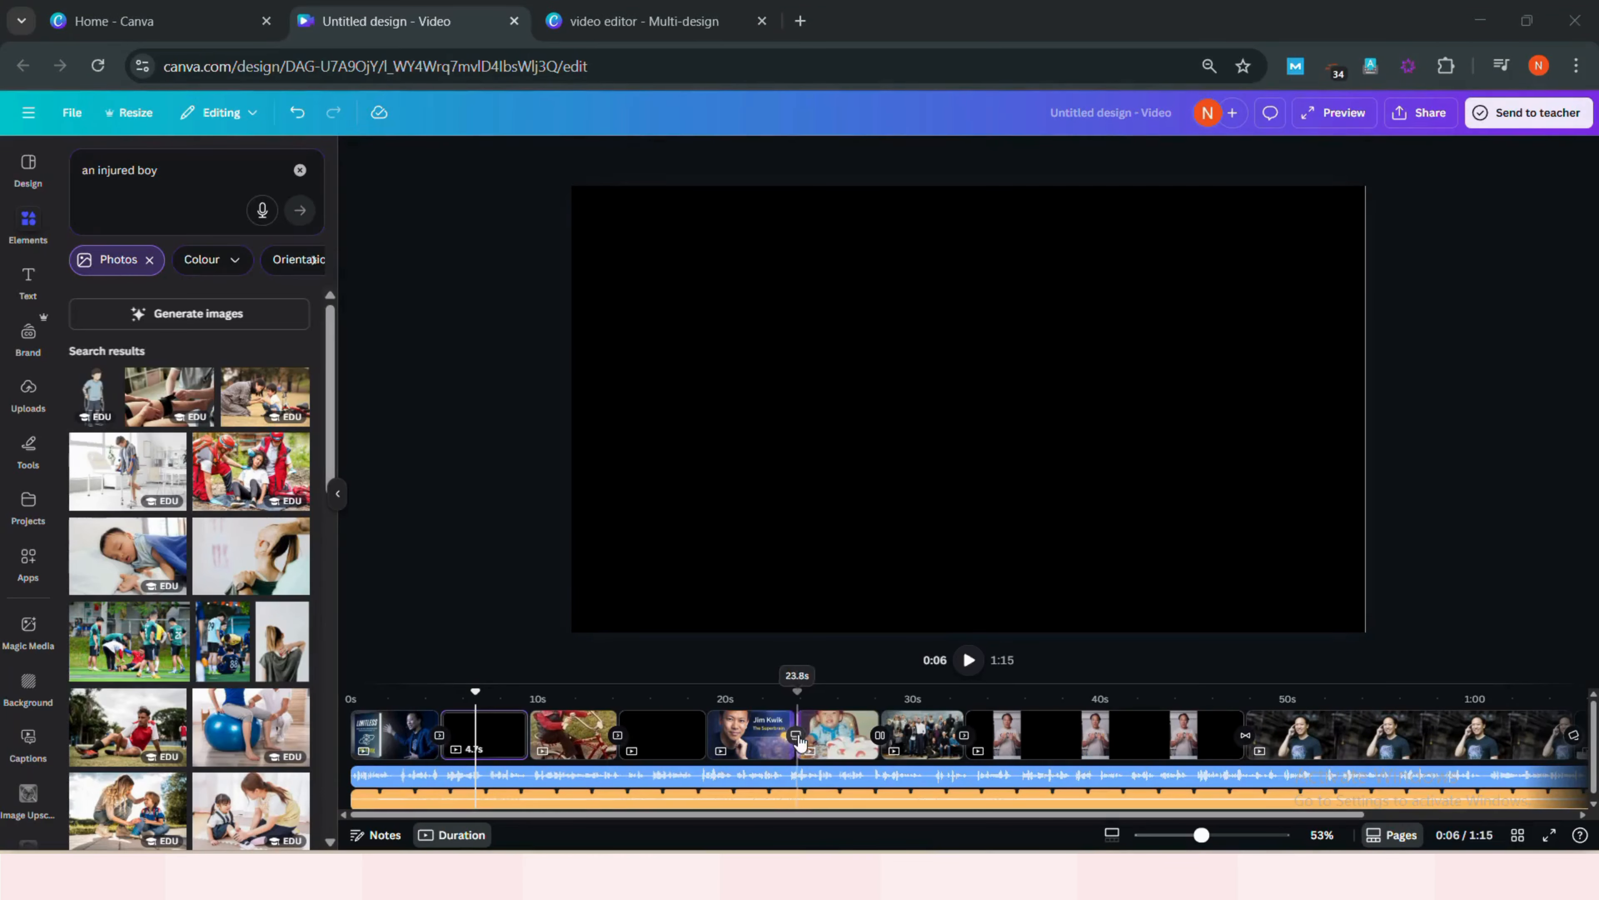
# - Add the photo of the sleeping injured boy to the current page and reposition it
pyautogui.click(123, 550)
pyautogui.moveTo(1037, 400); pyautogui.dragTo(919, 353)
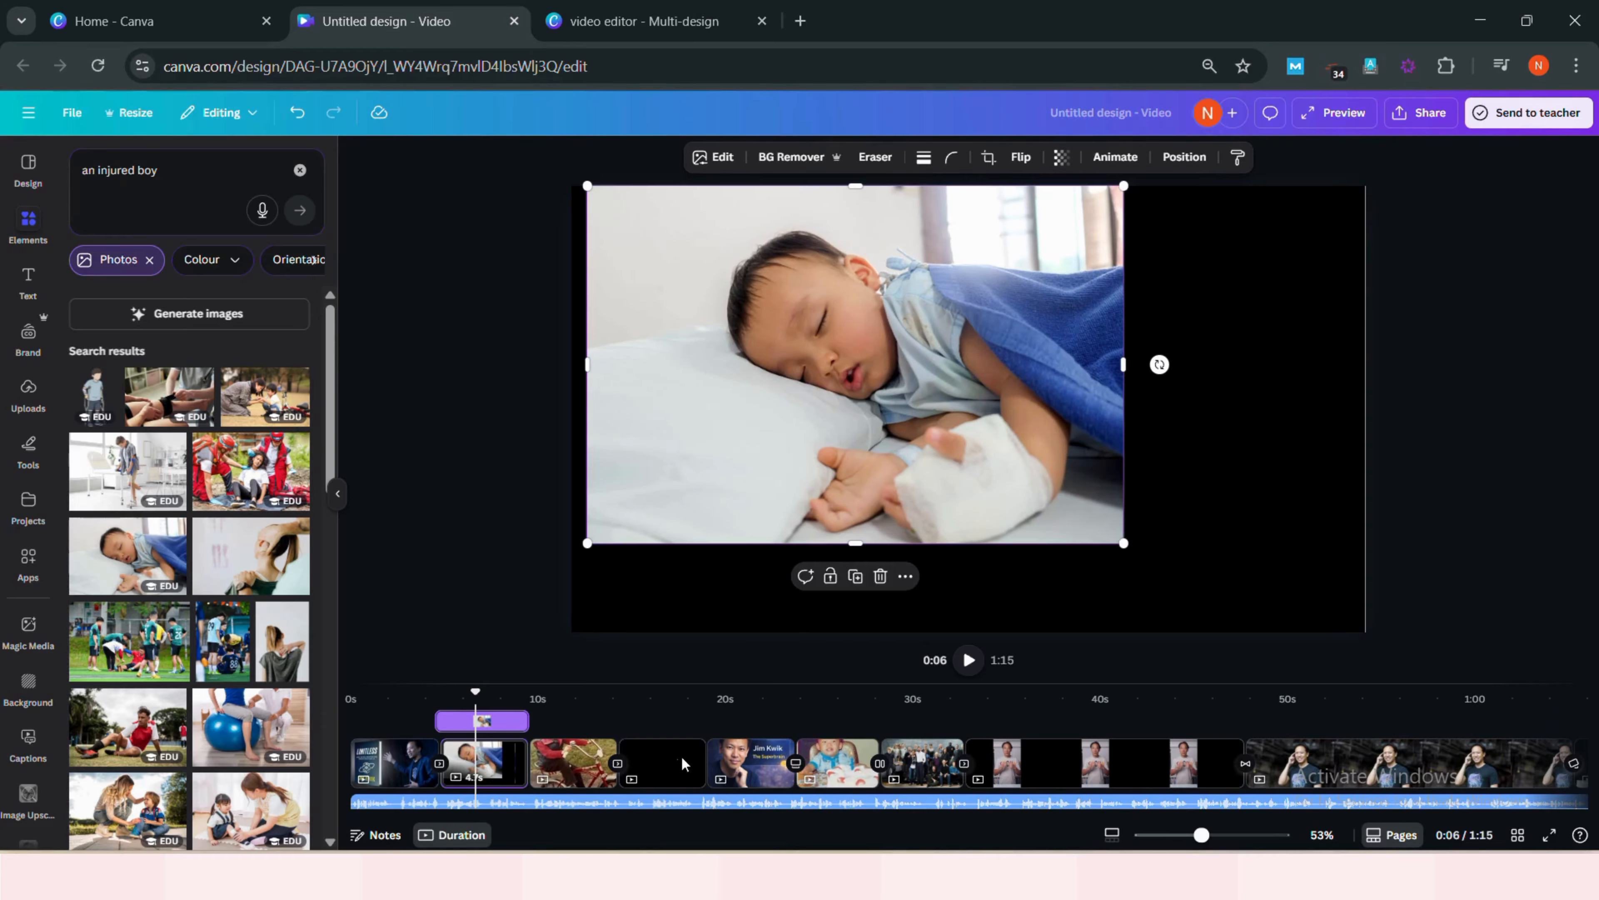
# - Search for 'a boy' videos and add the smiling boy clip to the selected blank page
pyautogui.click(650, 762)
pyautogui.tripleClick(122, 169)
pyautogui.write('a')
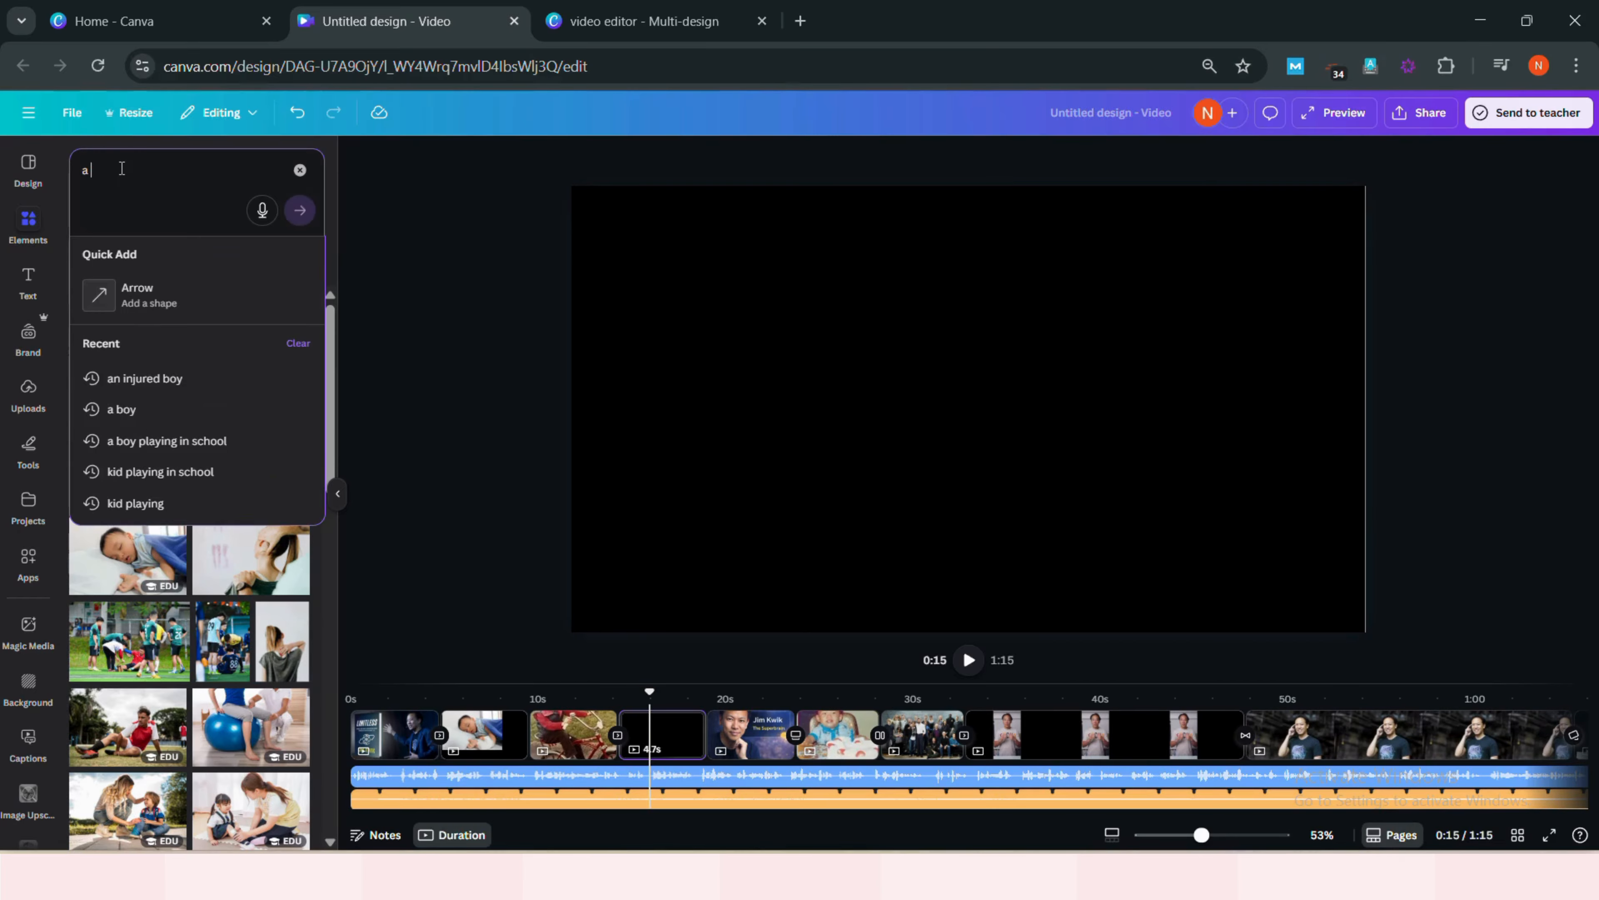
pyautogui.write(' boy')
pyautogui.press('Return')
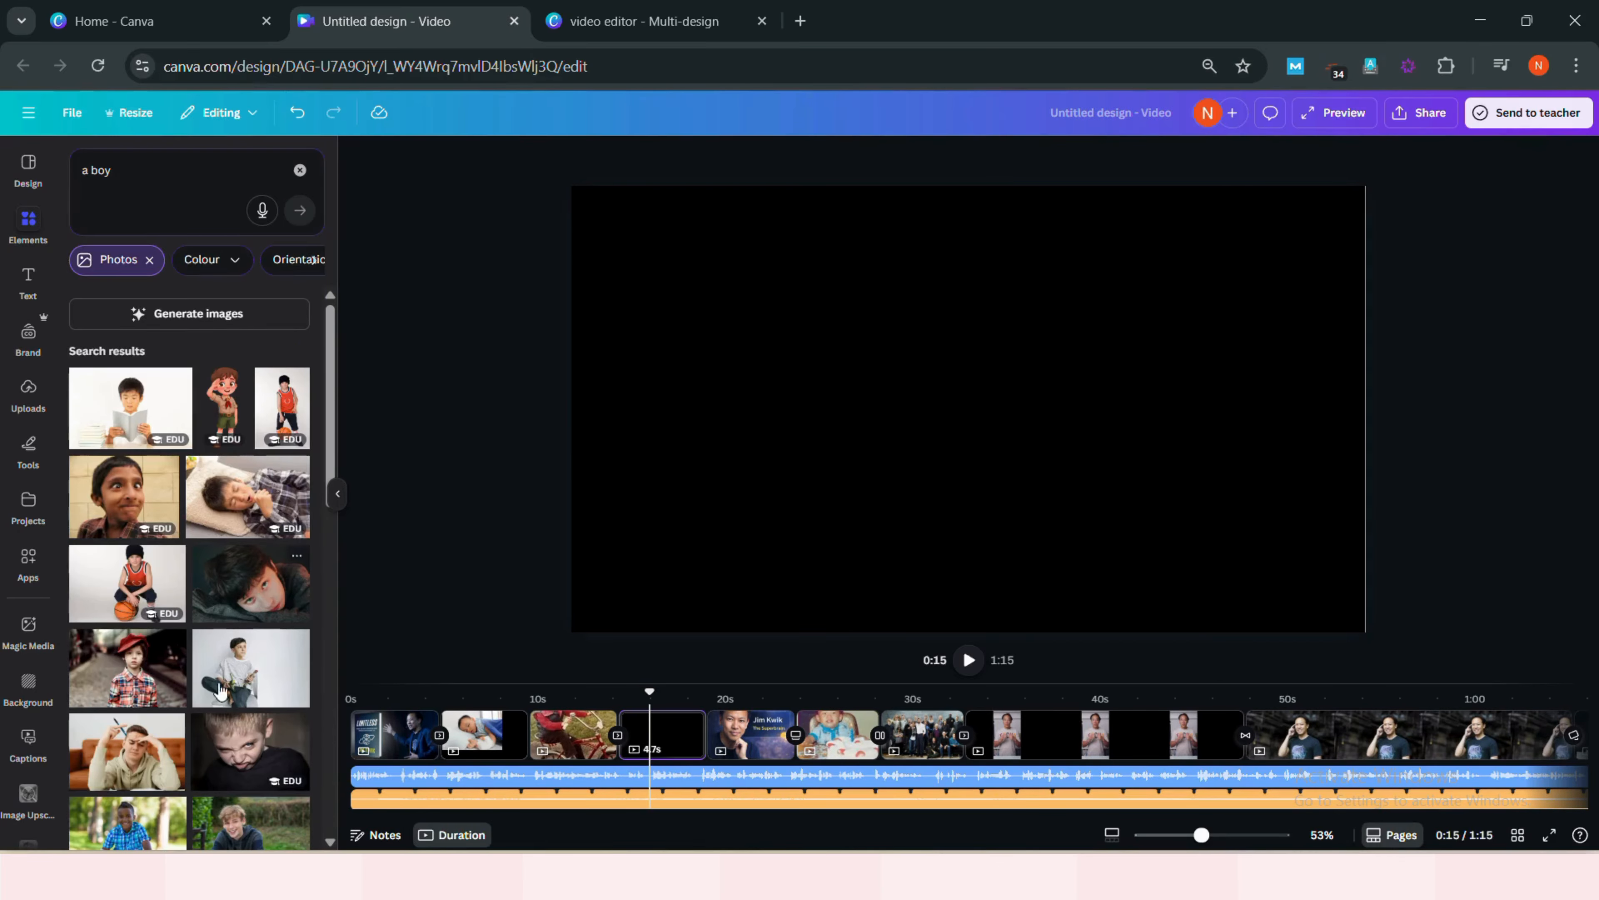
pyautogui.scroll(-1, 226, 630)
pyautogui.click(149, 261)
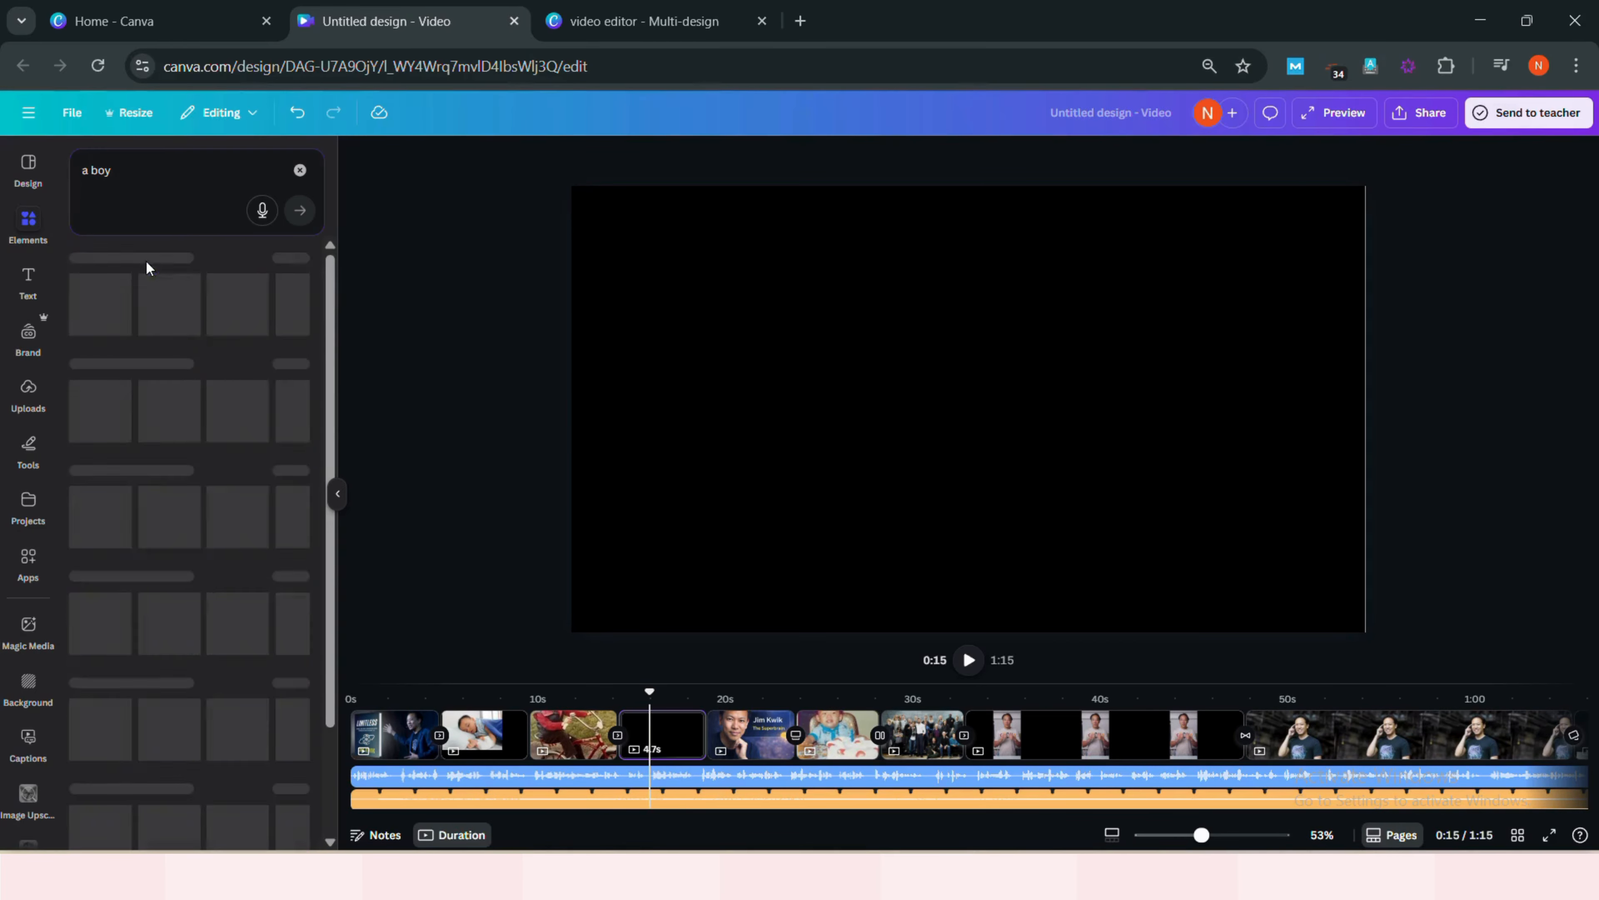
pyautogui.click(285, 266)
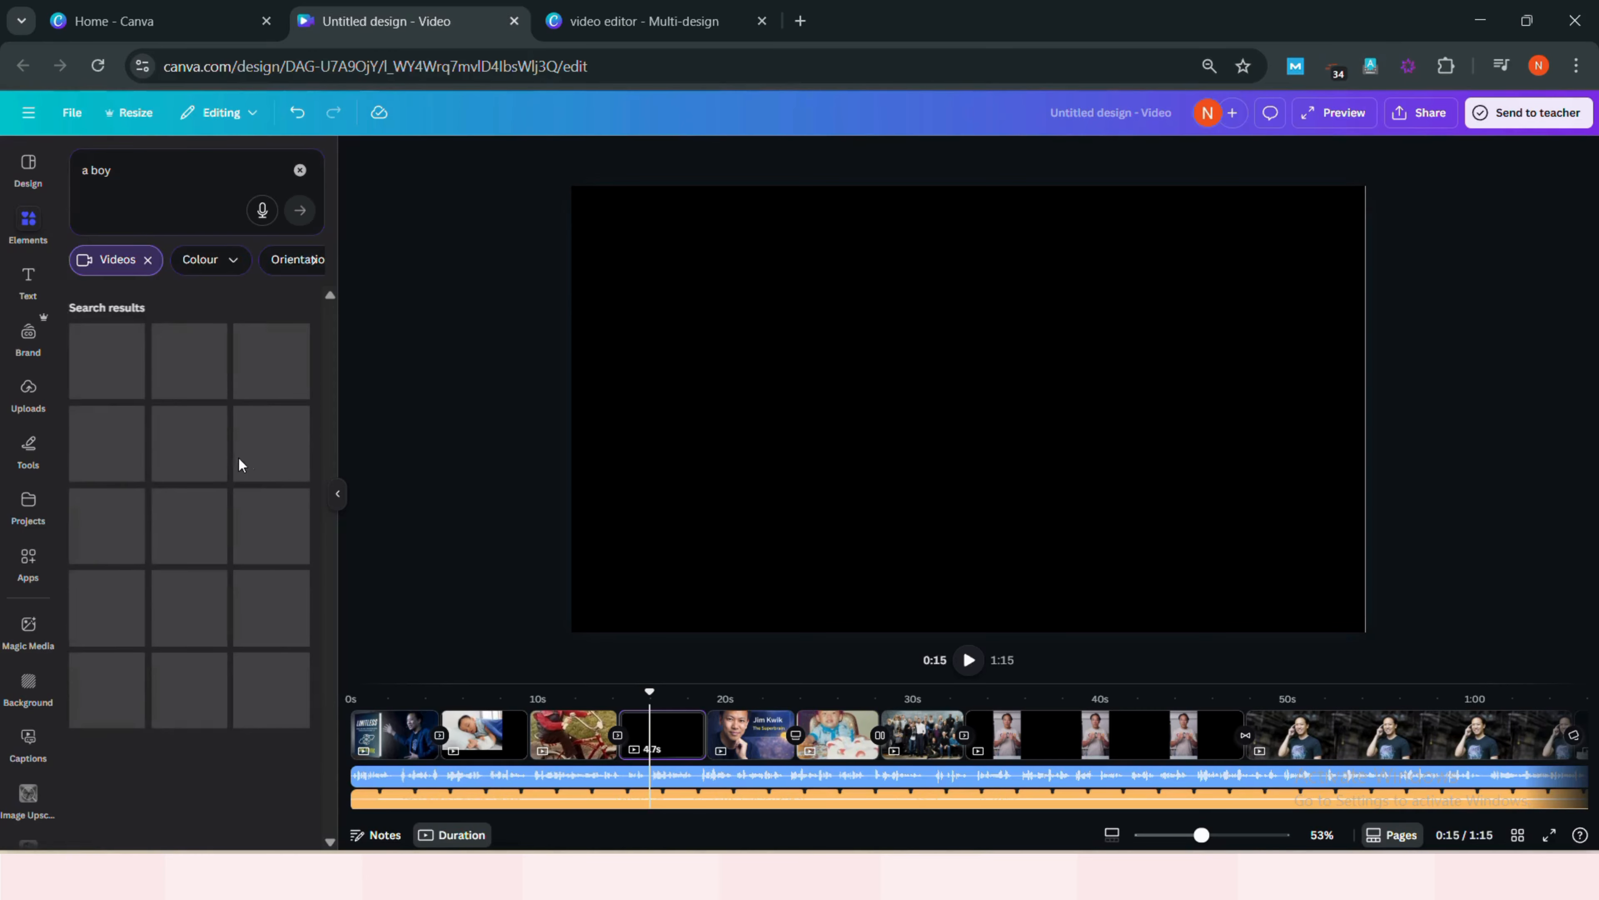
pyautogui.scroll(-3, 236, 572)
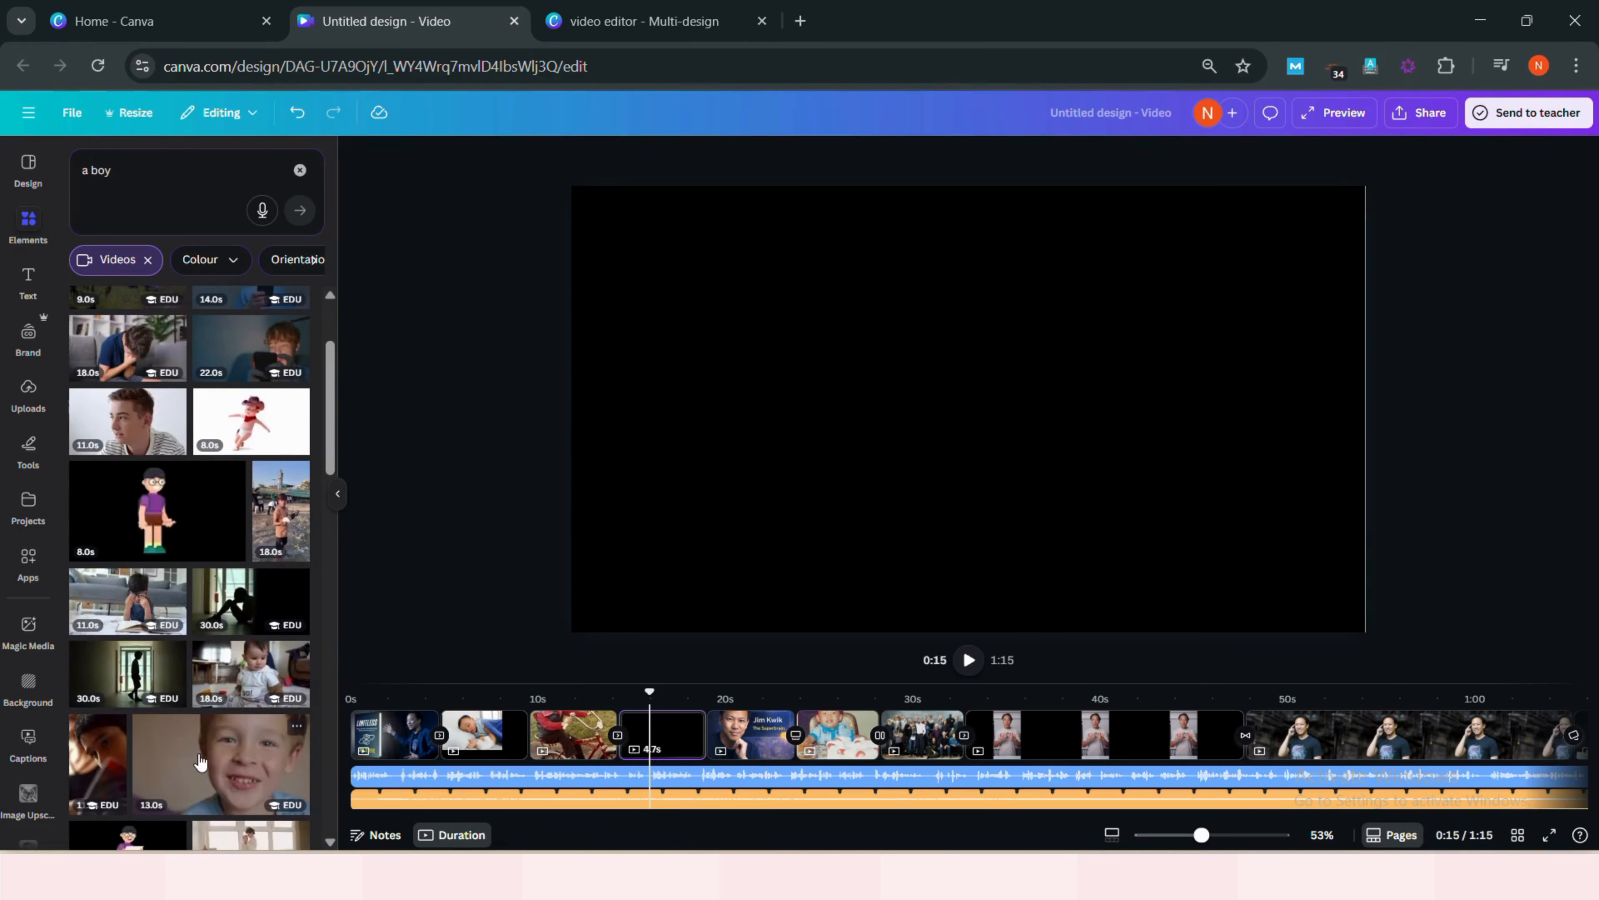
pyautogui.click(220, 762)
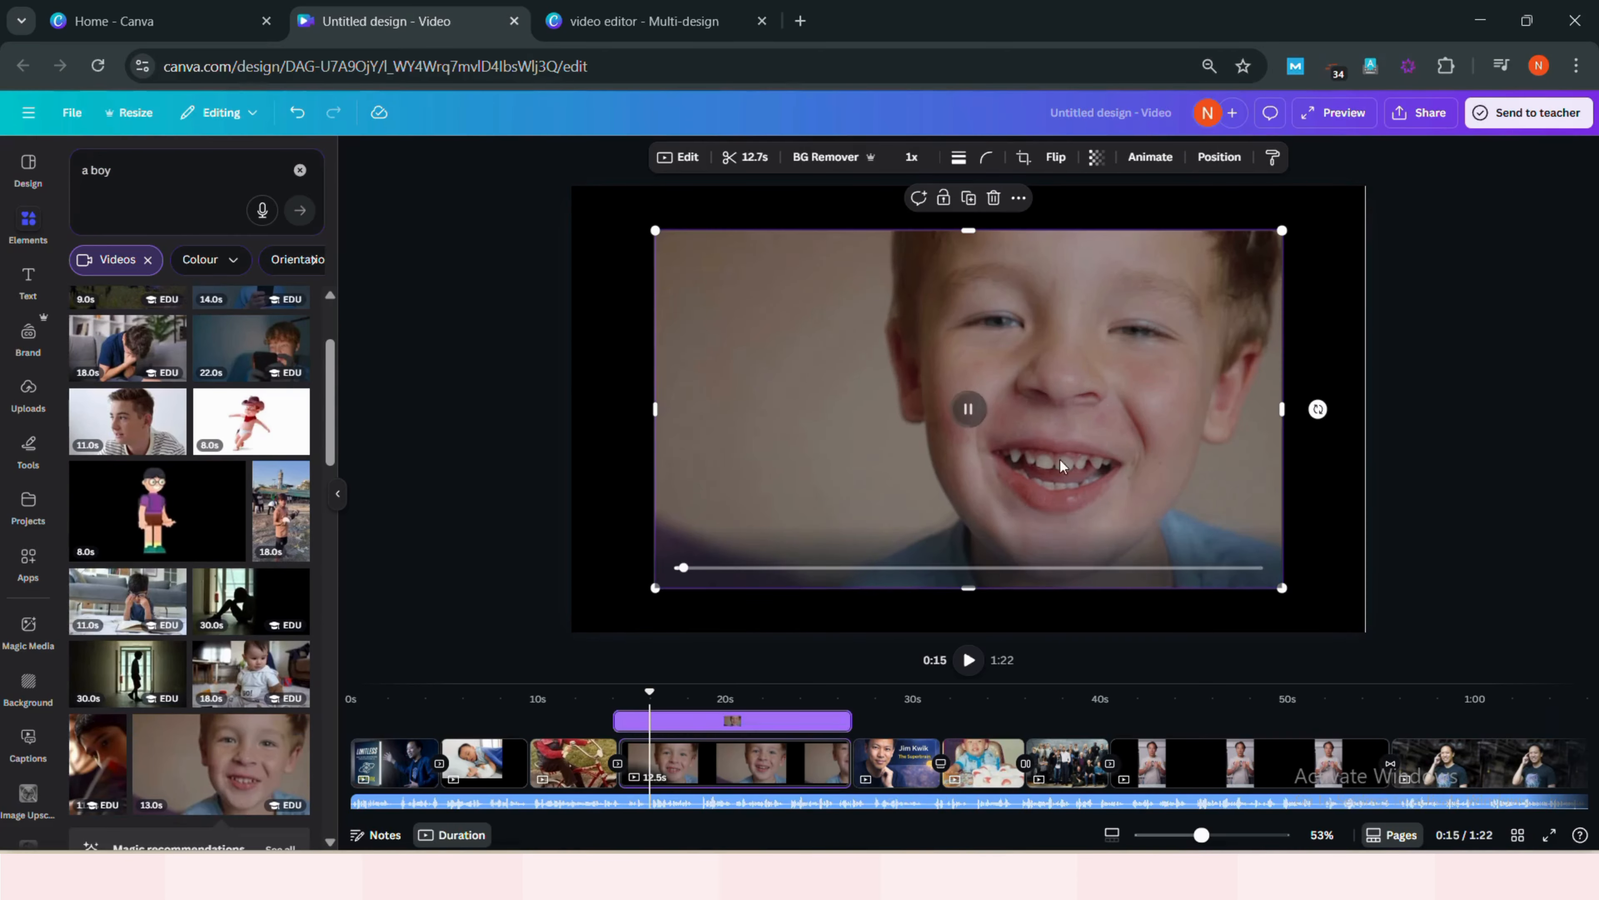
# - Search videos for 'success' and add the circled Success clip to the page
pyautogui.click(117, 169)
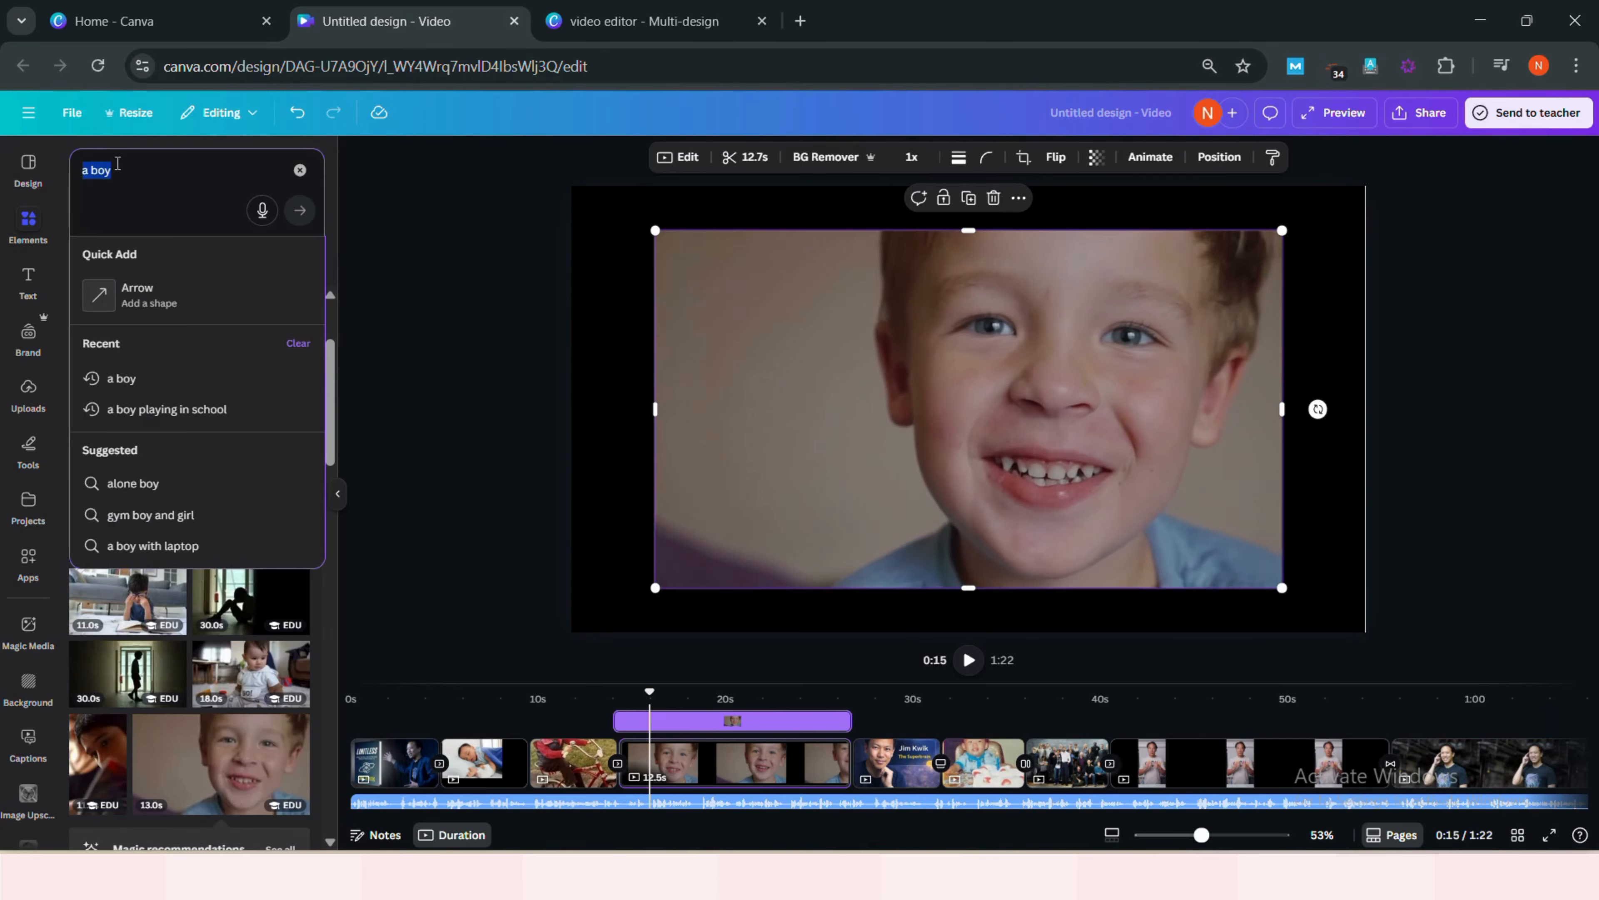
pyautogui.write('success')
pyautogui.press('Return')
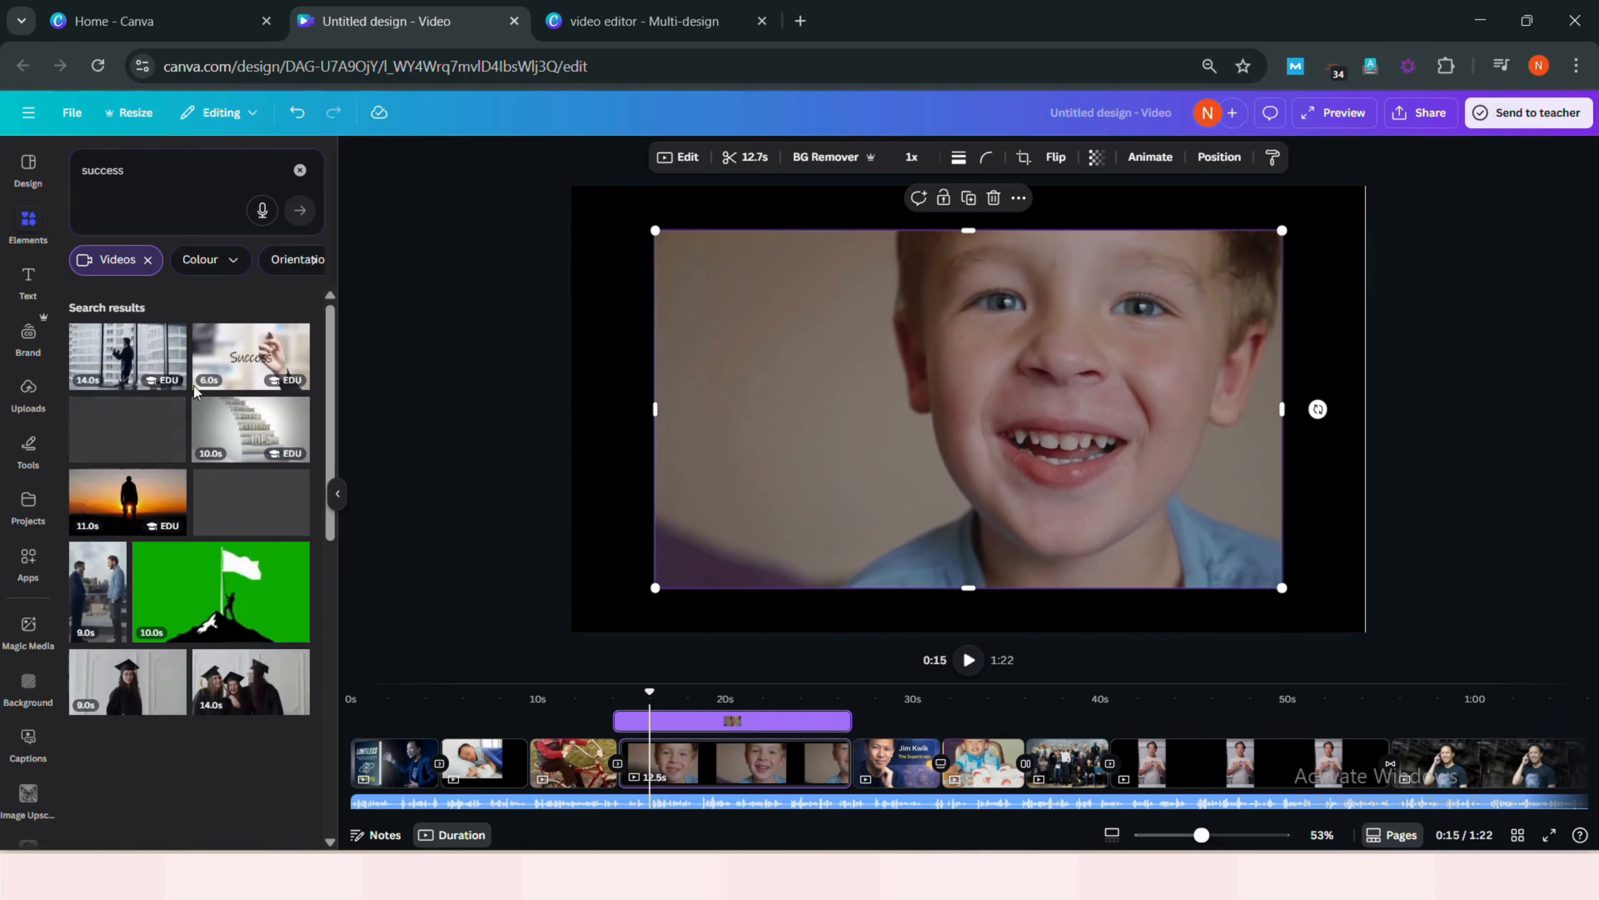
pyautogui.moveTo(233, 378); pyautogui.dragTo(790, 420)
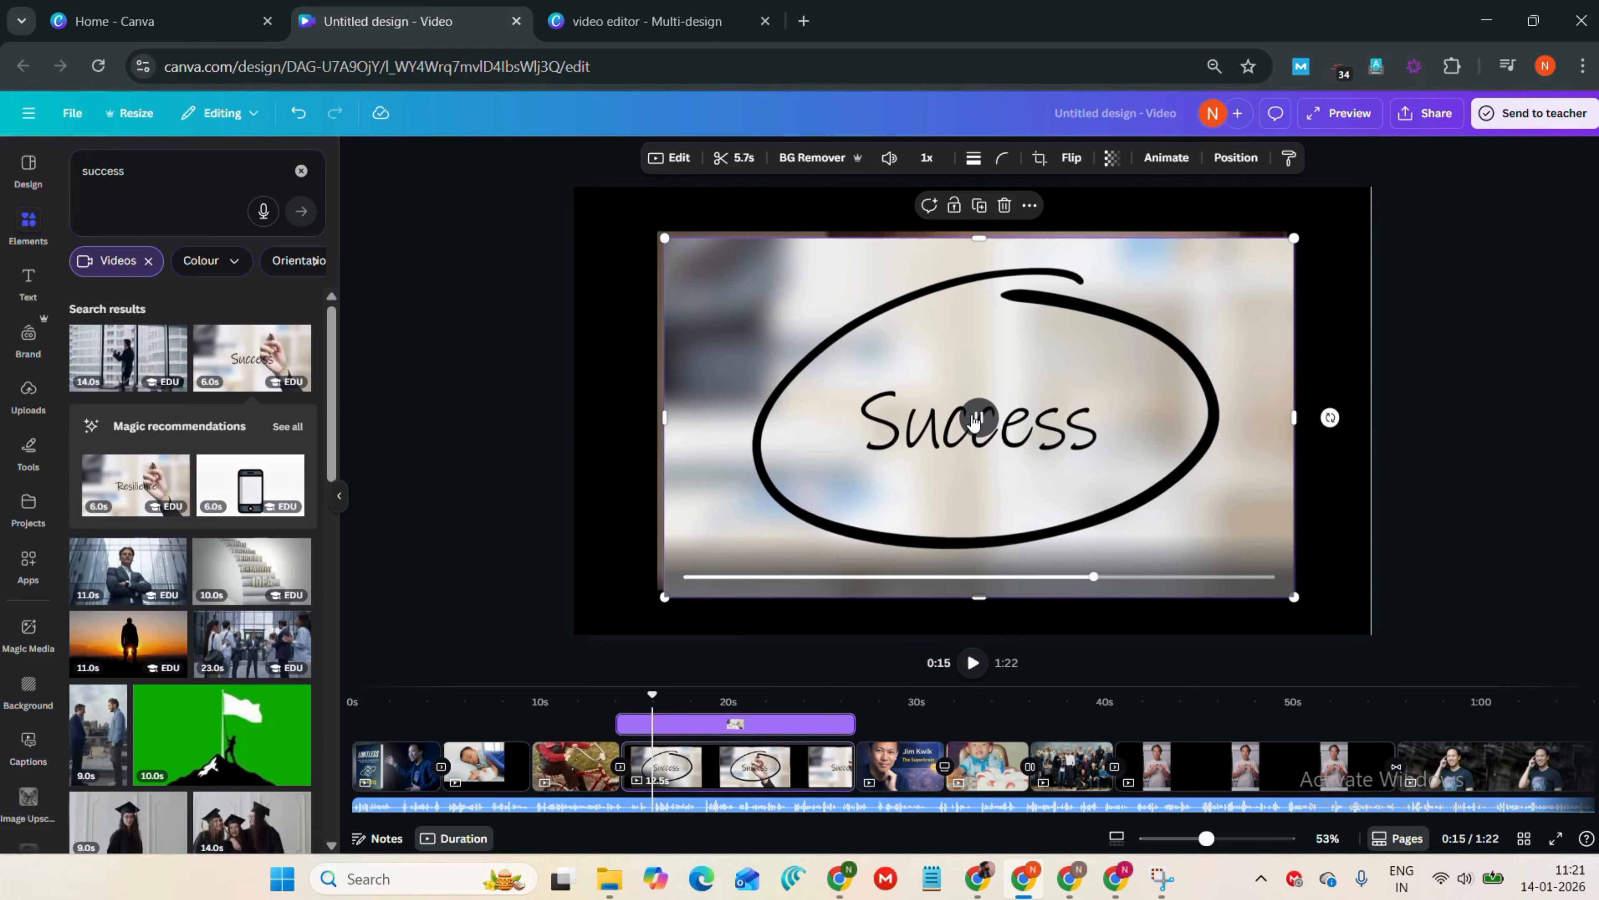
pyautogui.click(688, 578)
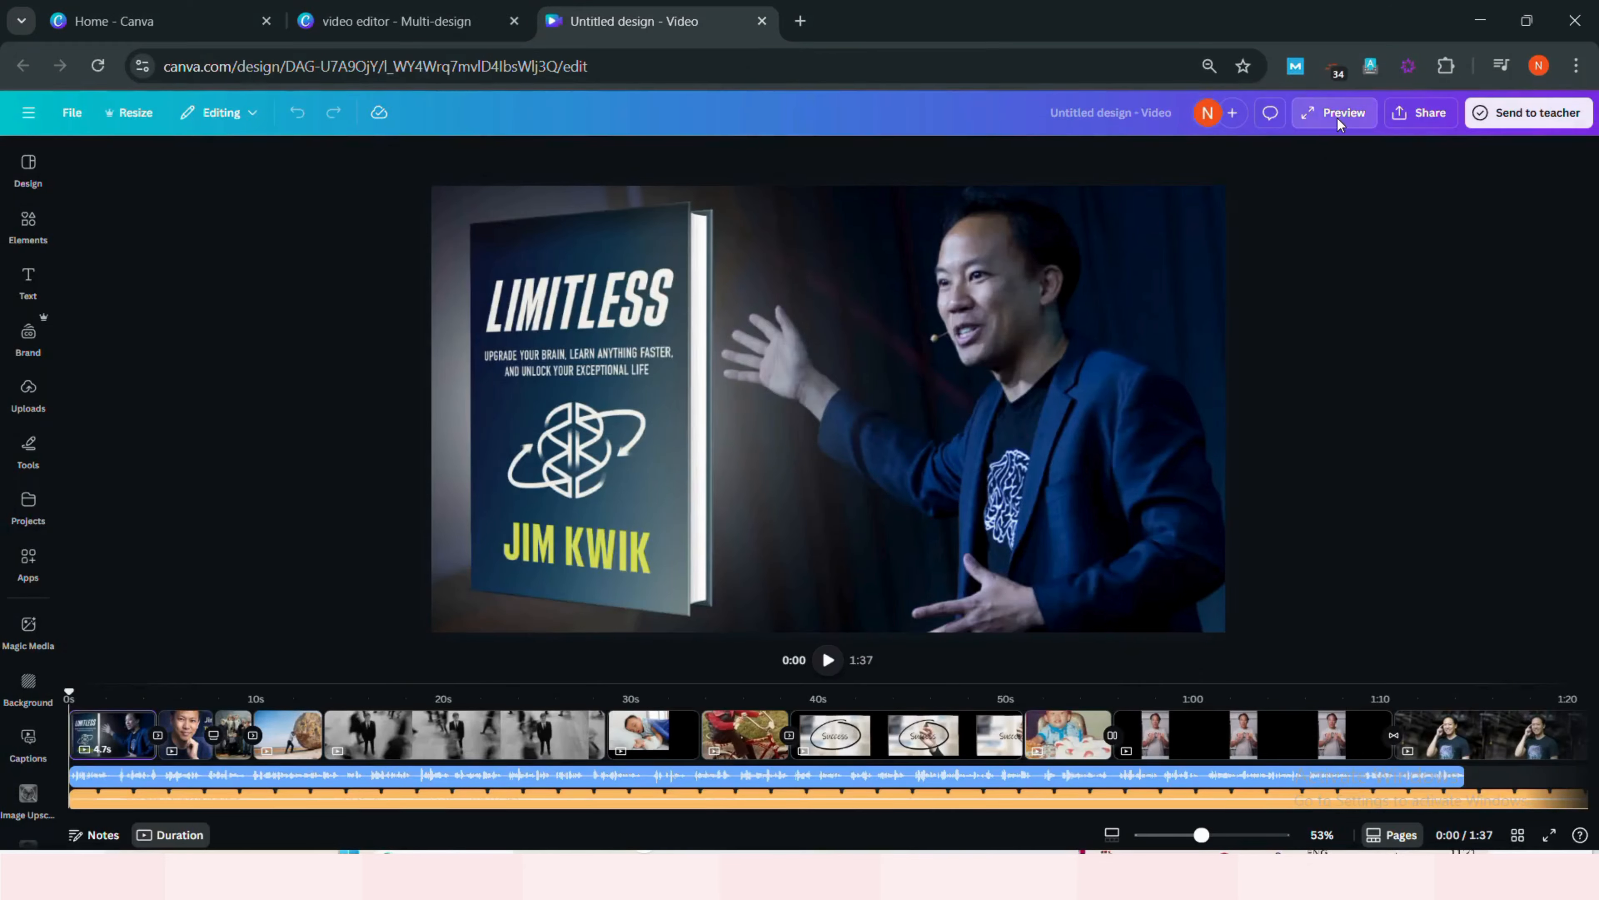
# - Preview the full video
pyautogui.click(1337, 116)
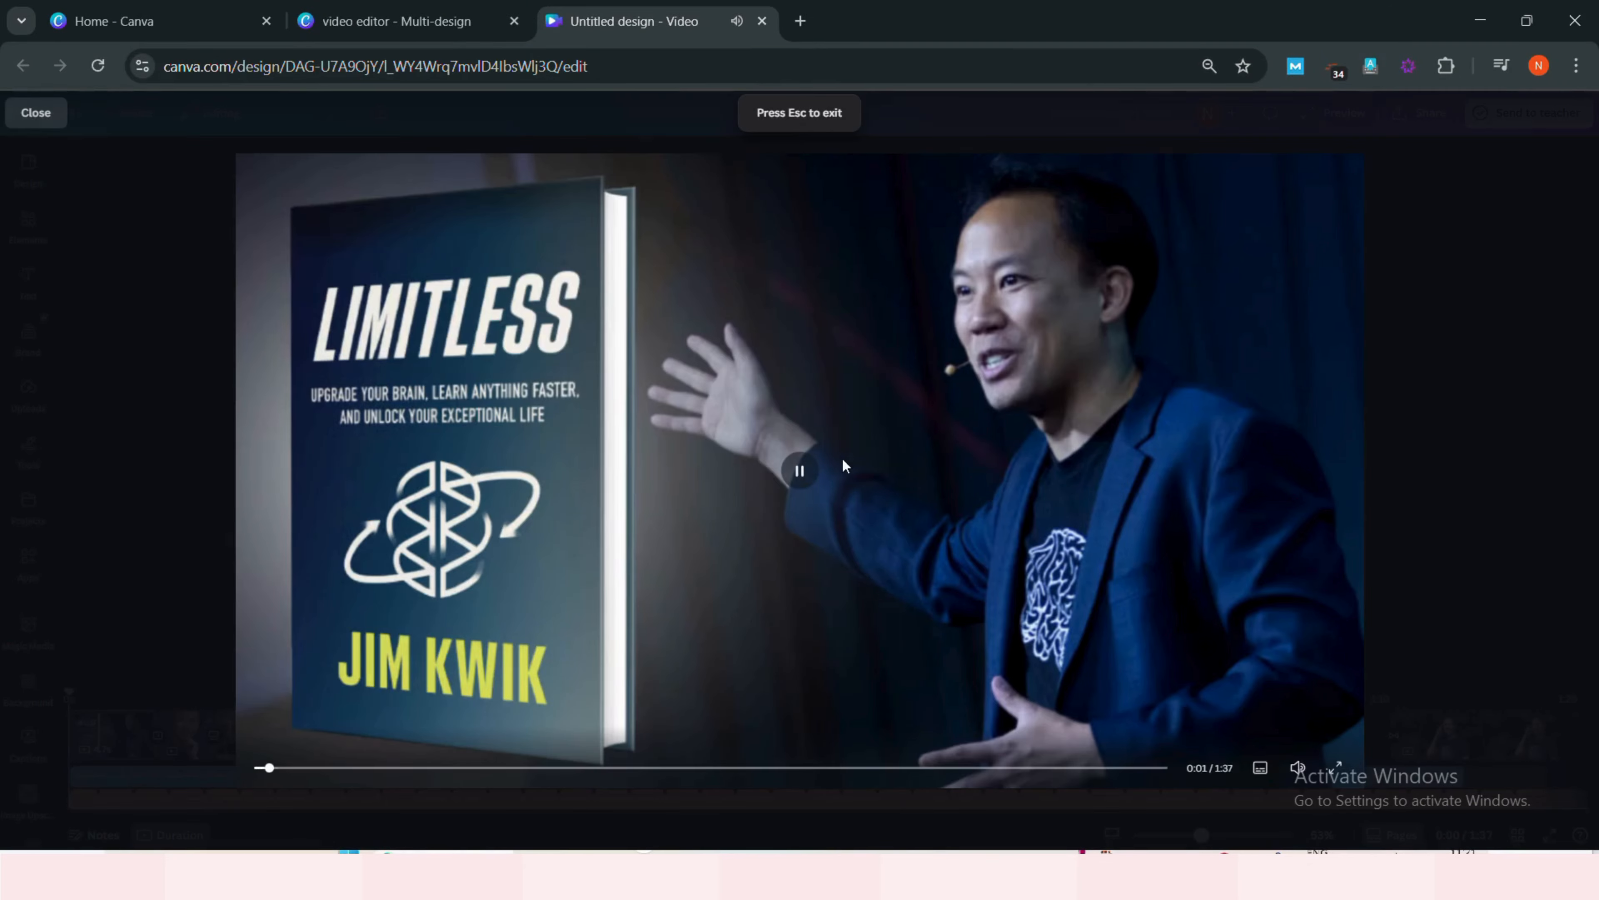
# - Exit the full-screen preview and play back the video in the editor
pyautogui.press('Escape')
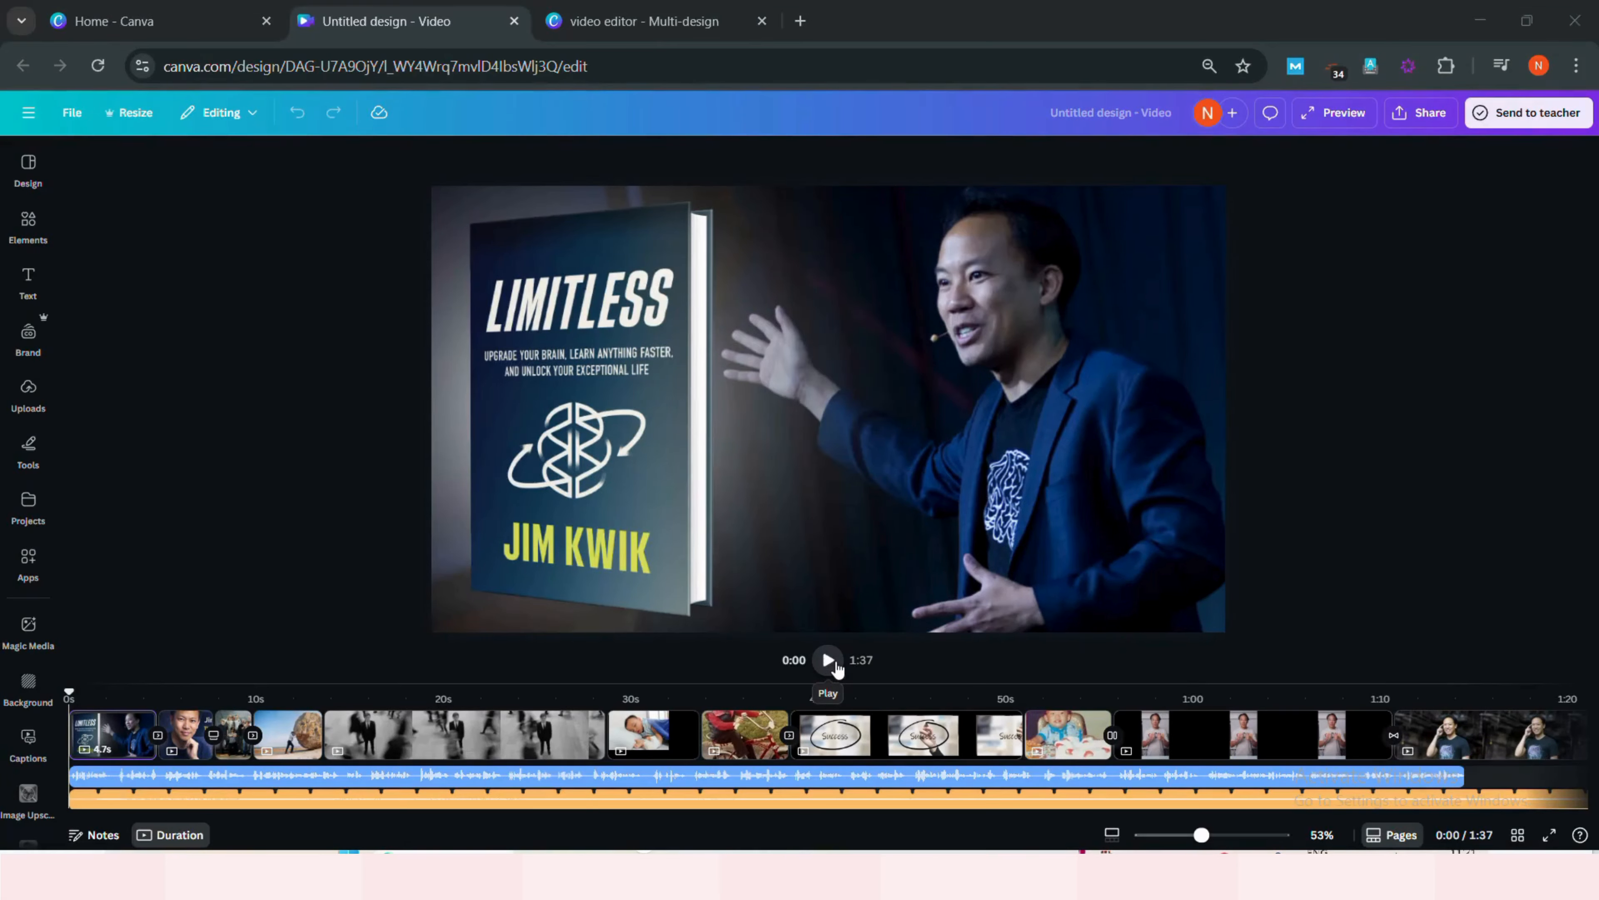
pyautogui.click(835, 664)
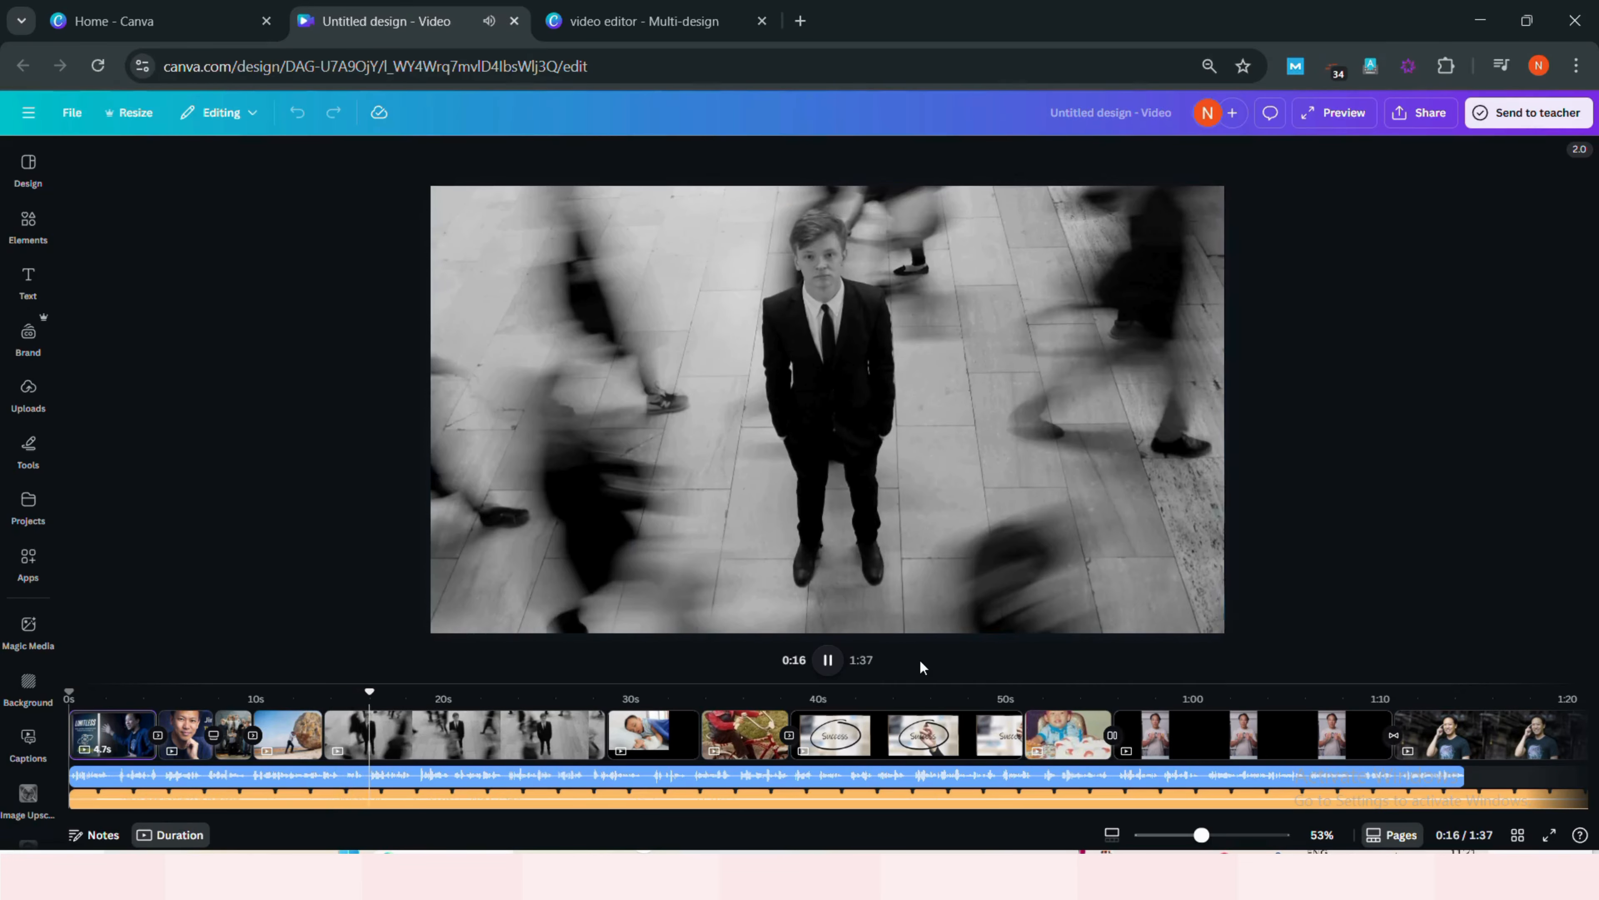
pyautogui.press('space')
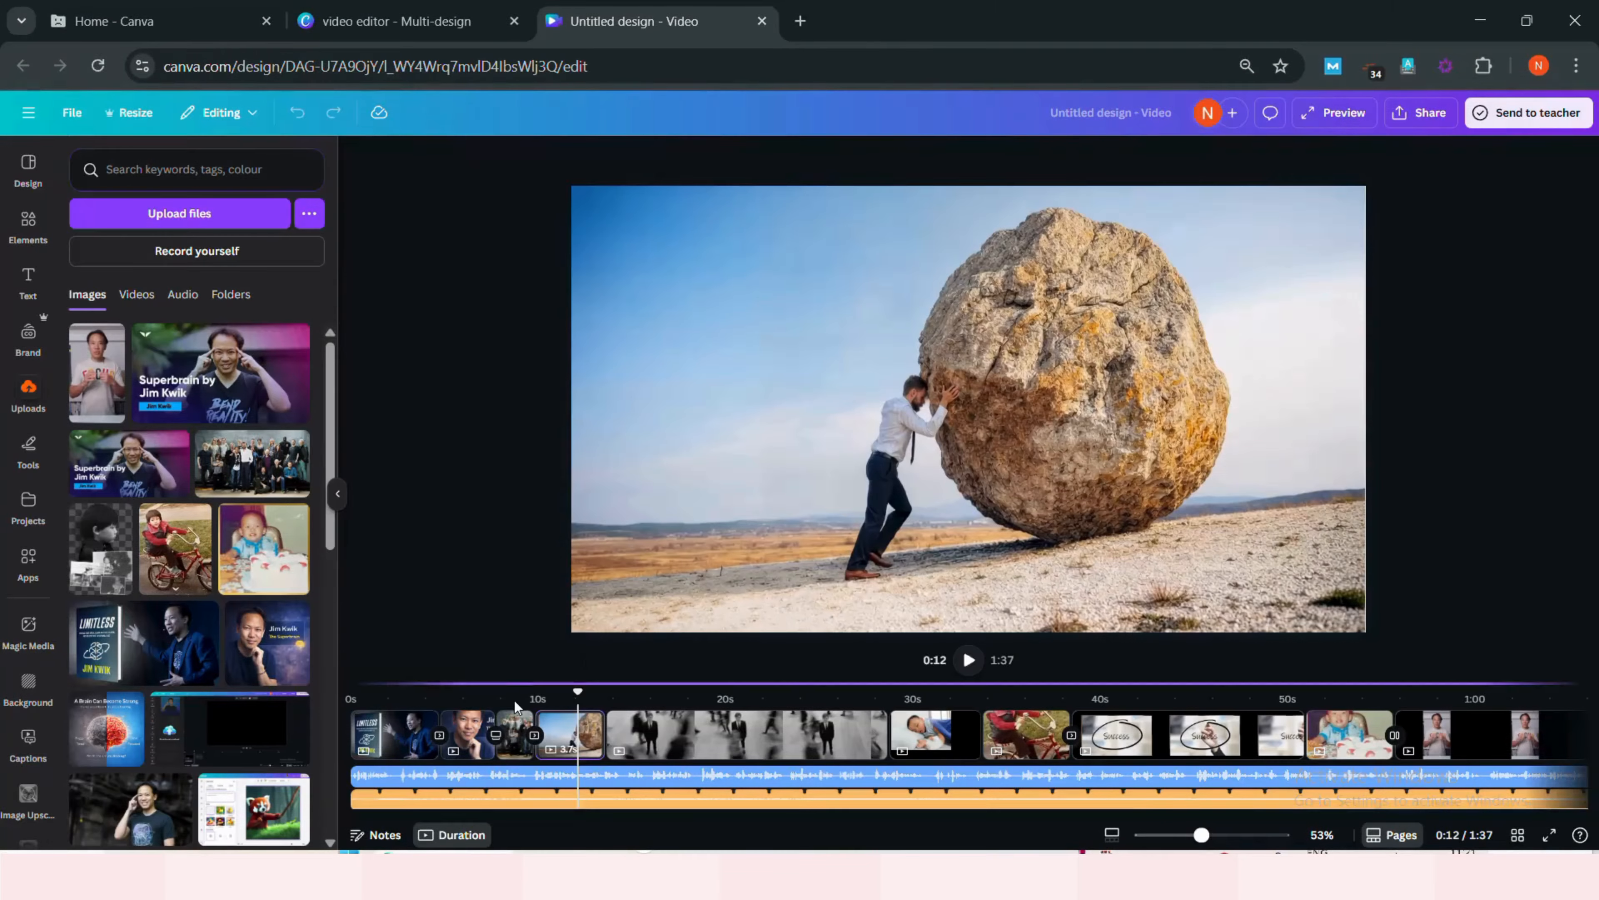
# - Go to the boulder page and add the Jim Kwik uploaded photo, moving it beside the man pushing the rock
pyautogui.click(510, 702)
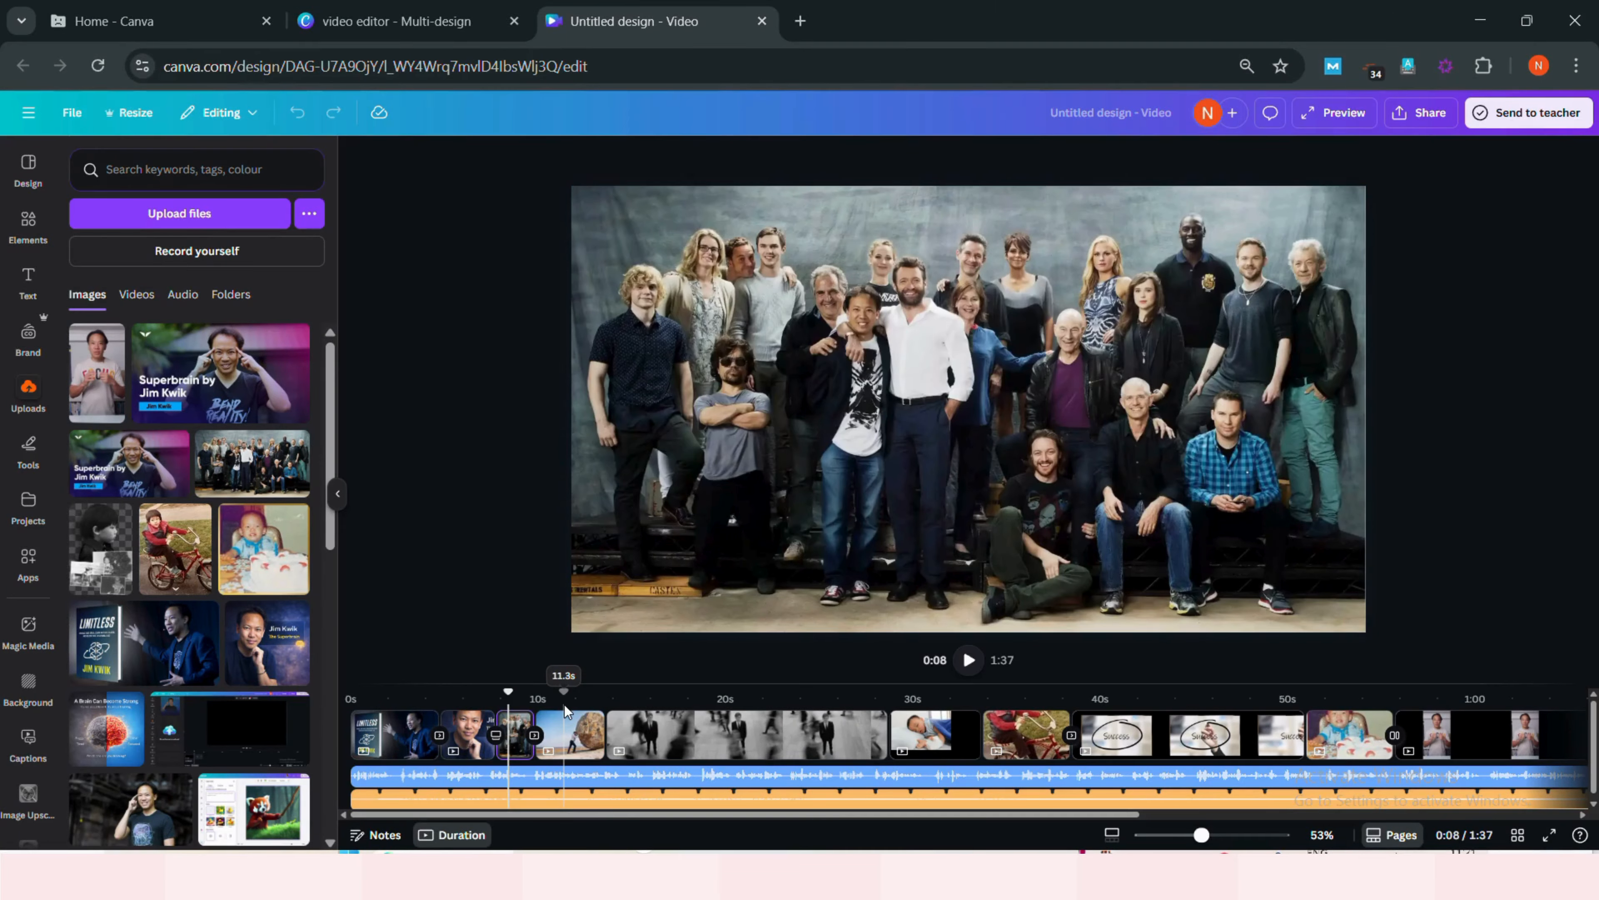
pyautogui.click(565, 710)
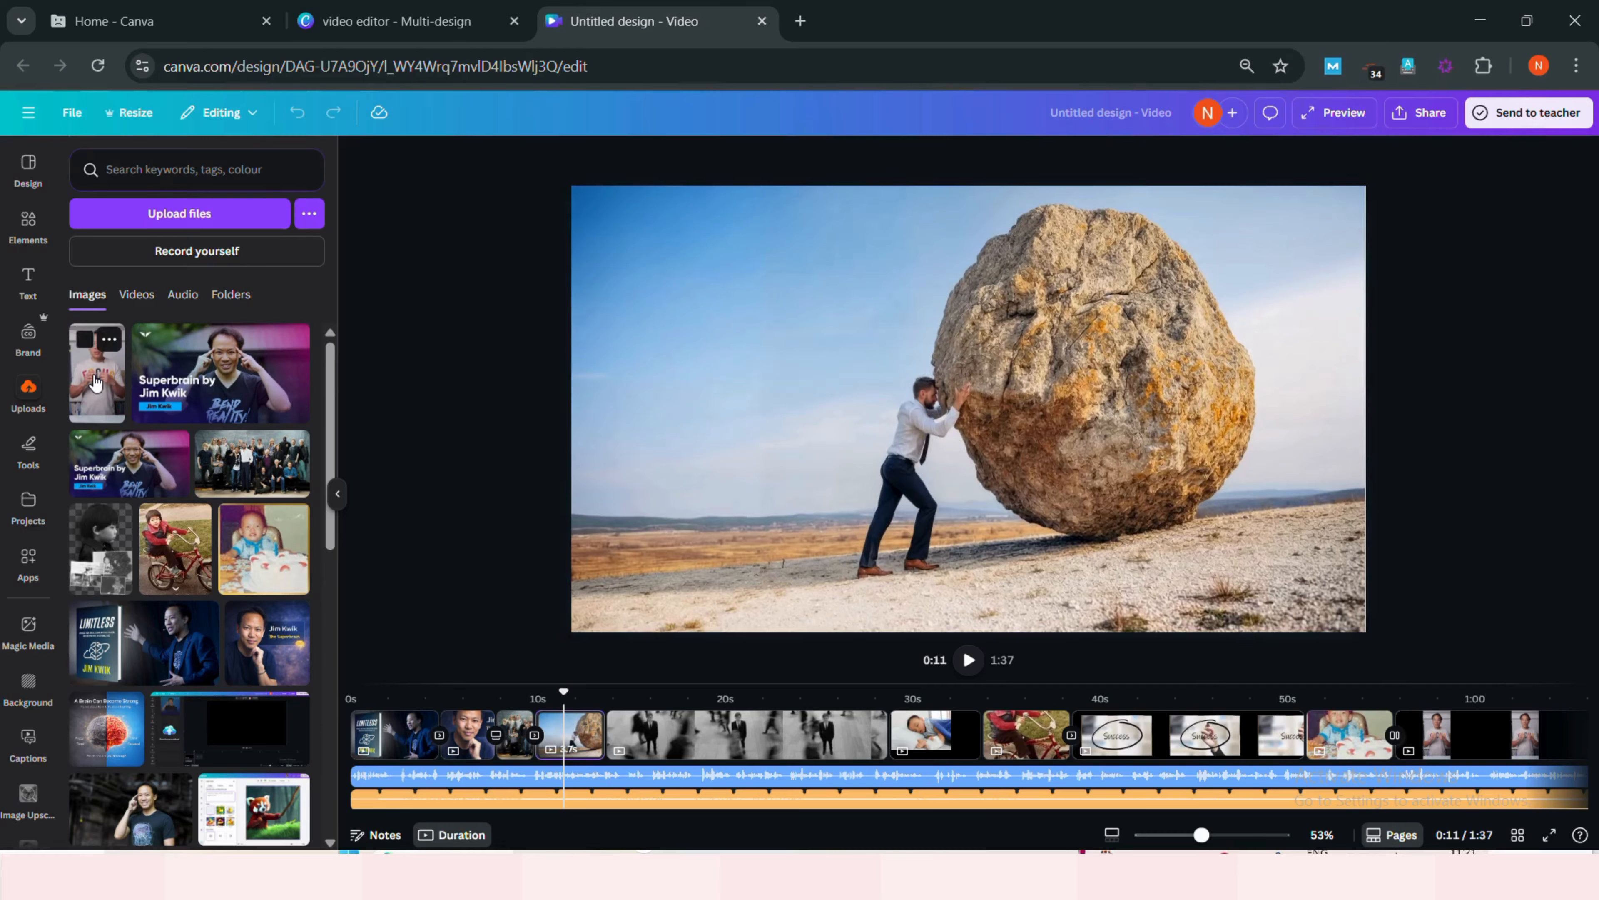
pyautogui.click(94, 382)
pyautogui.moveTo(980, 378); pyautogui.dragTo(829, 372)
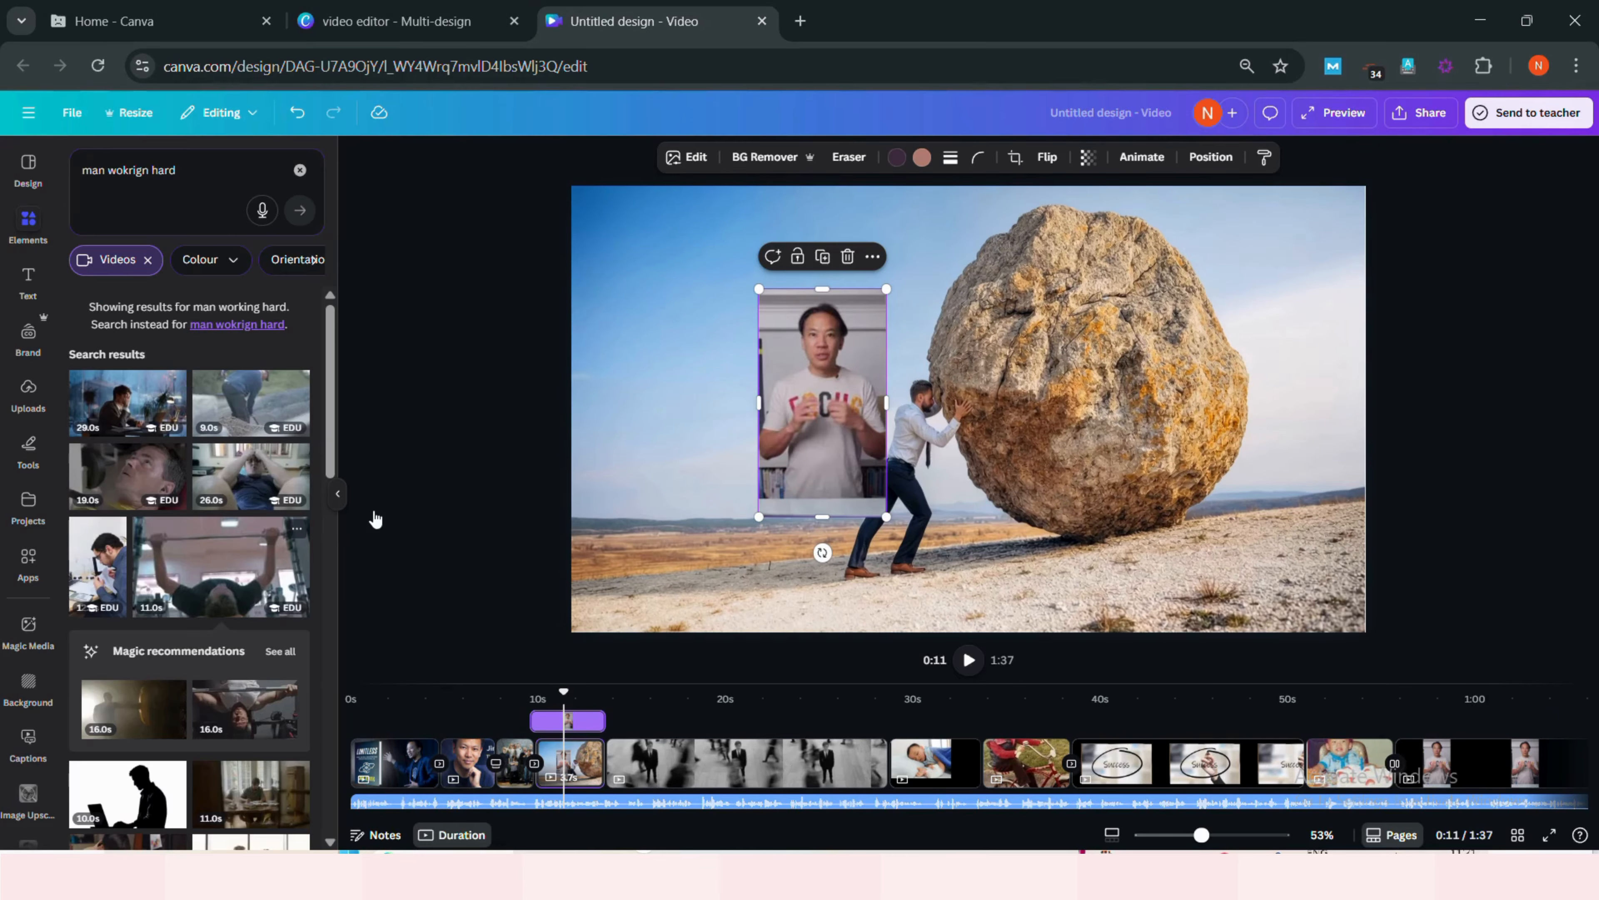
# - Add the man working hard gym clip to the boulder page, shrink it and place it over the boulder
pyautogui.click(221, 567)
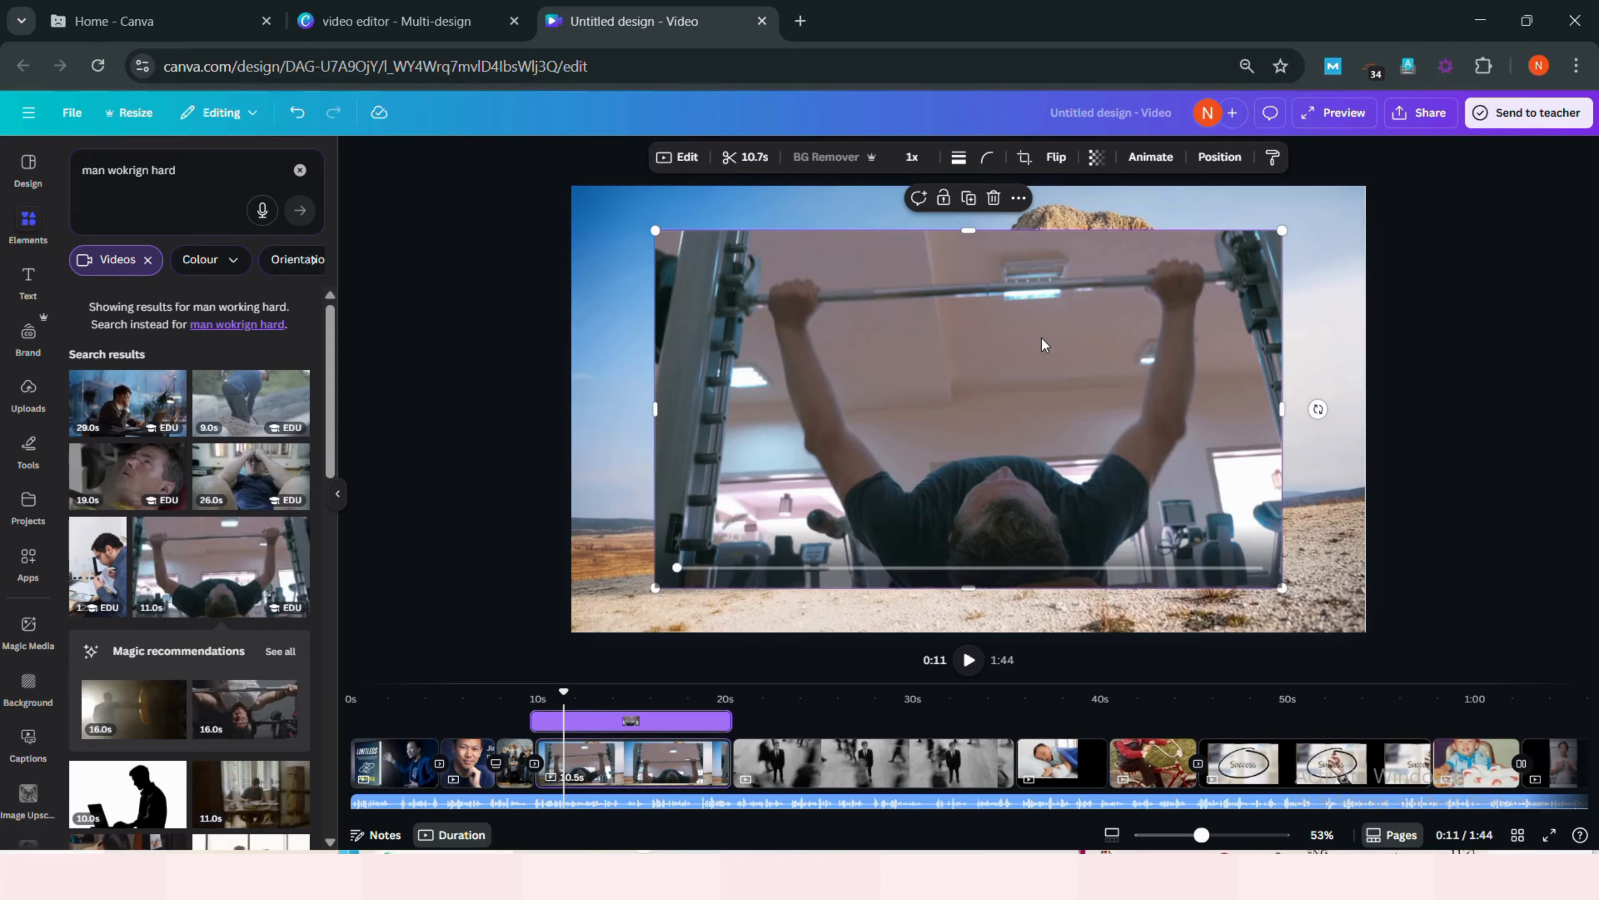
pyautogui.moveTo(1283, 232); pyautogui.dragTo(983, 401)
pyautogui.moveTo(888, 454); pyautogui.dragTo(1203, 356)
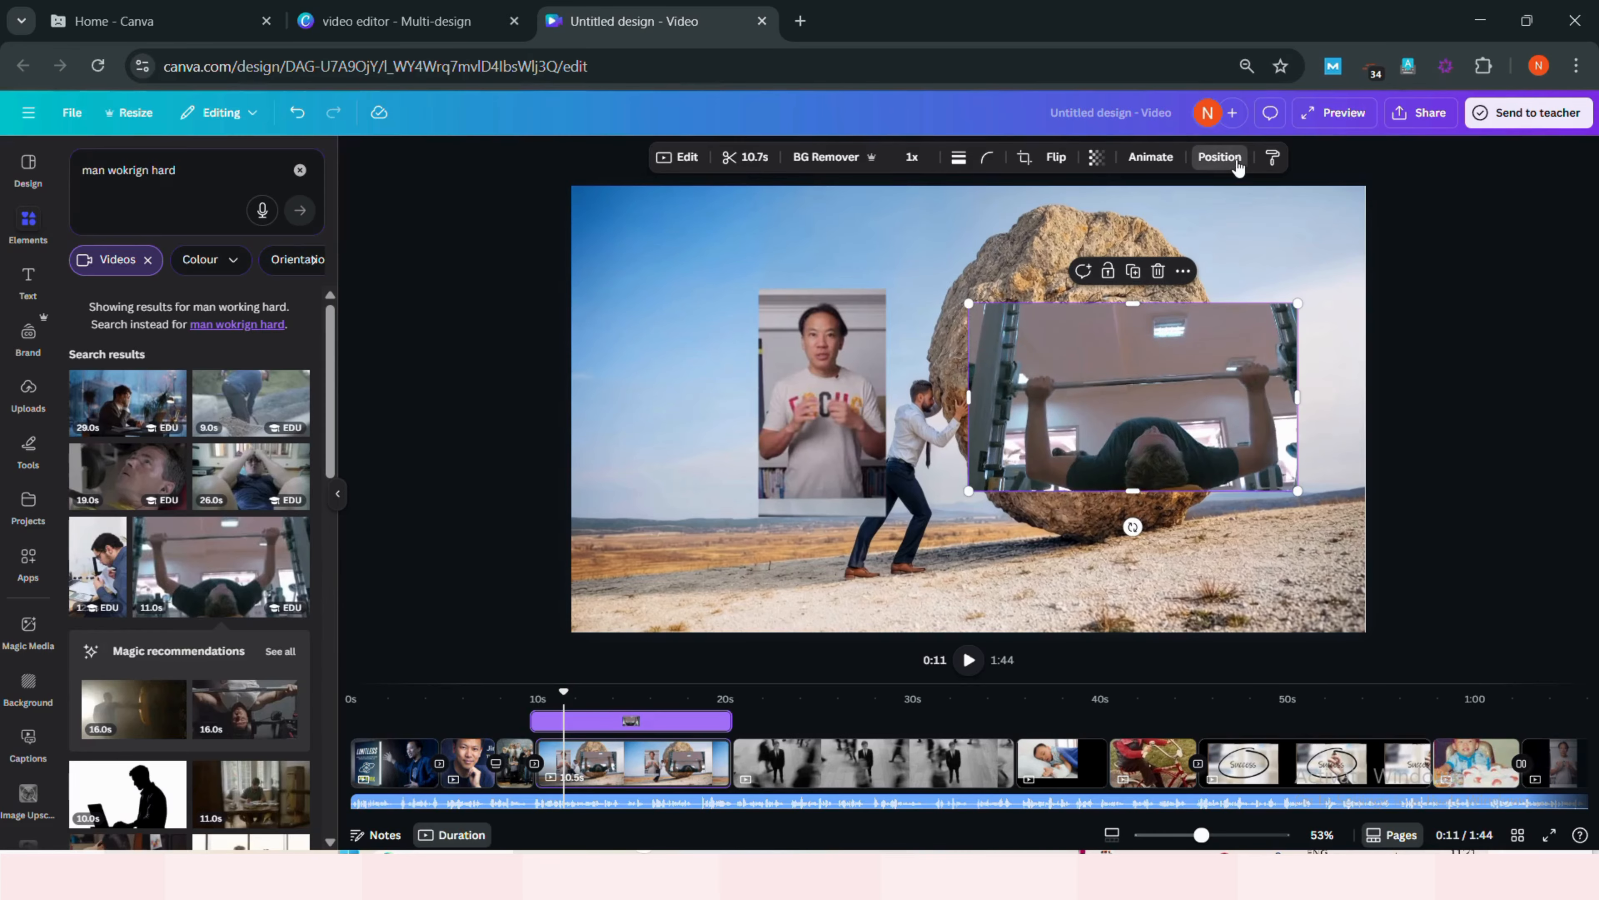
pyautogui.click(1219, 157)
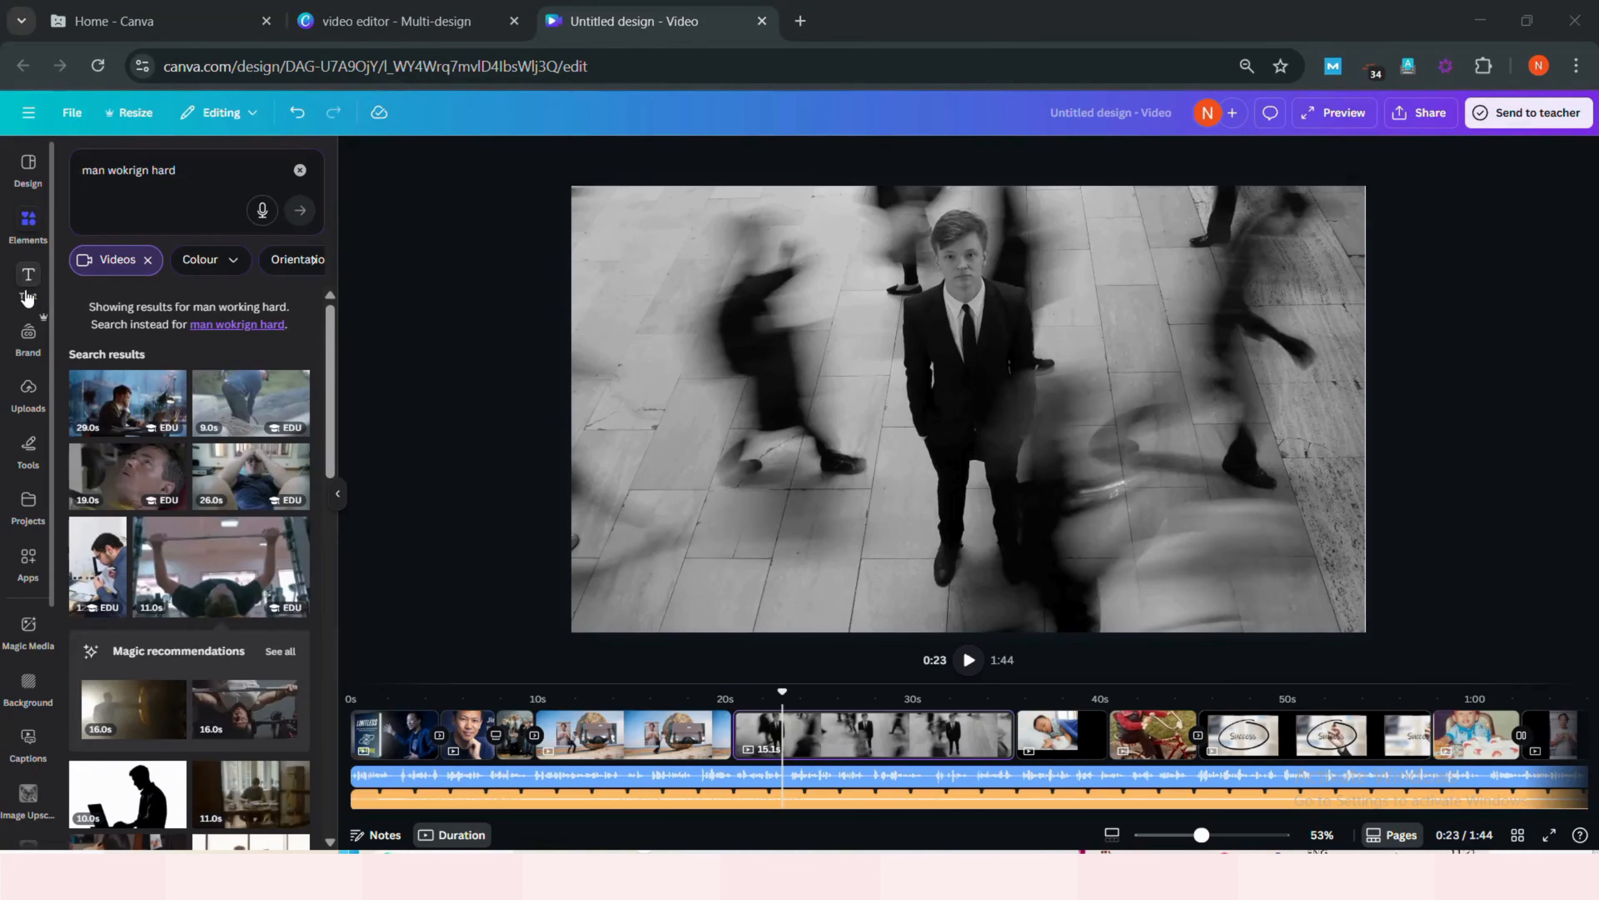
# - Add a subheading on the blurred crowd page reading 'WHao is Jim kwik?'
pyautogui.click(28, 281)
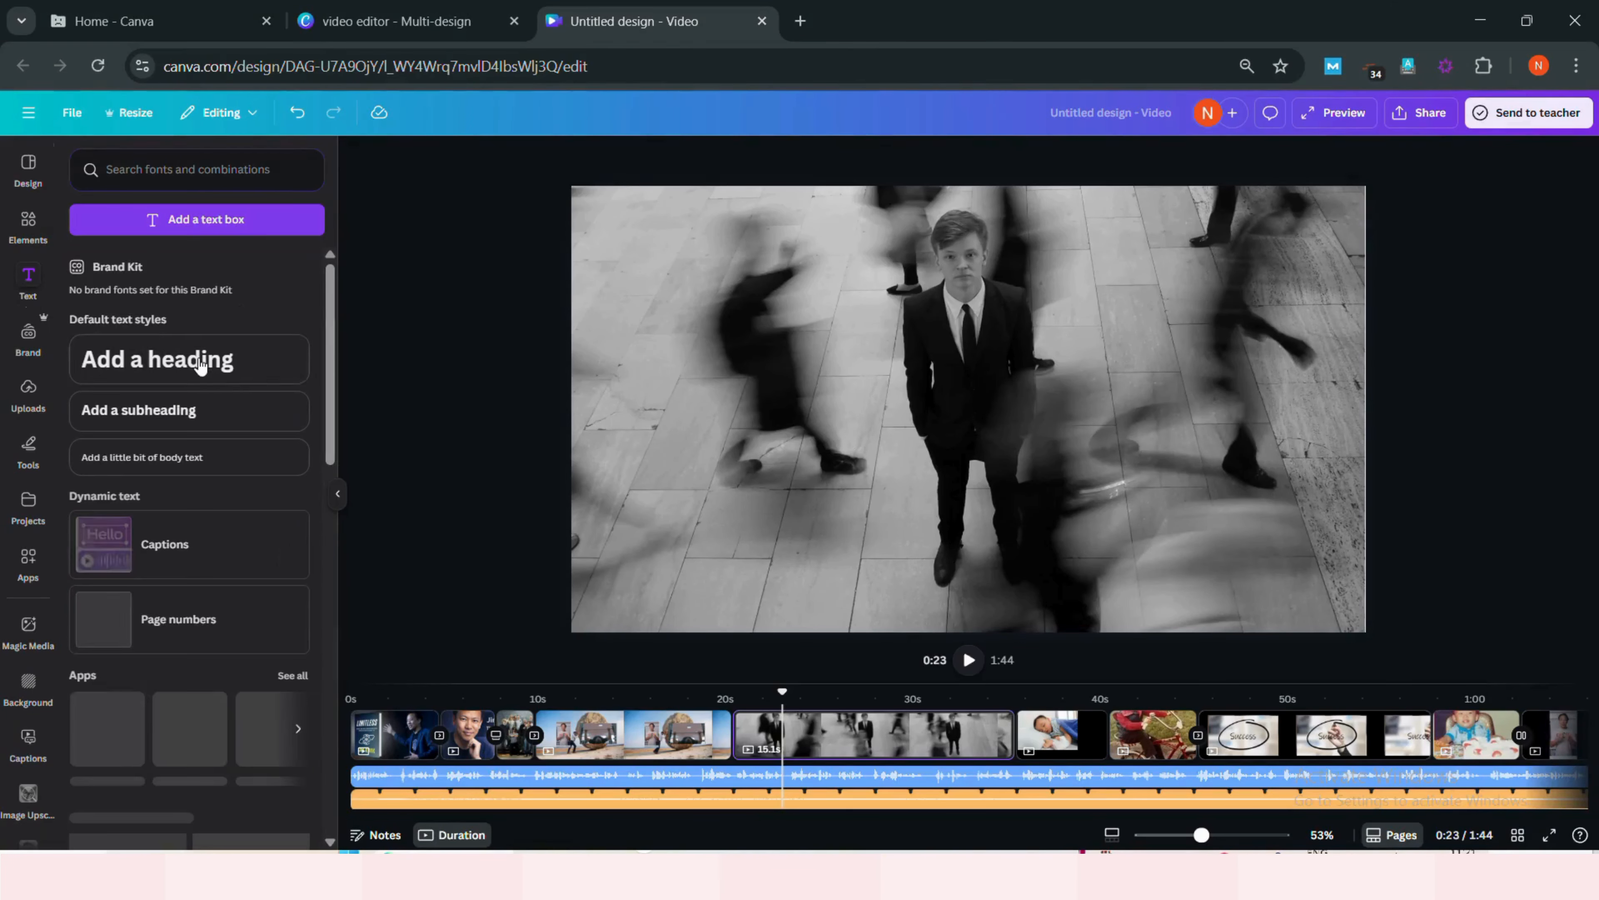
pyautogui.click(186, 419)
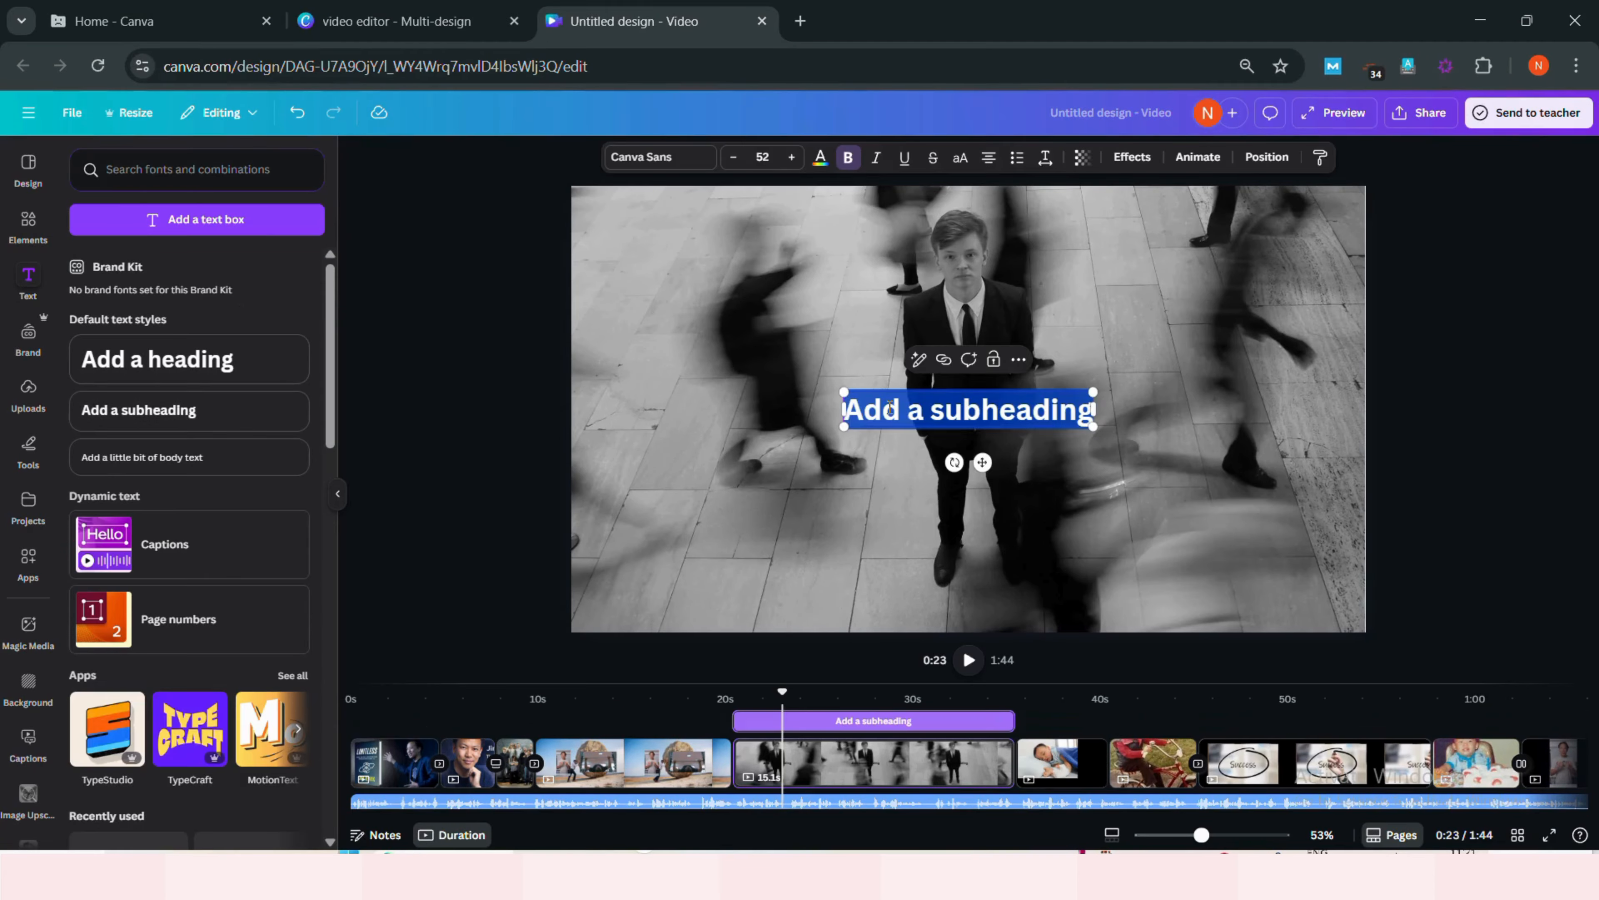
pyautogui.click(946, 408)
pyautogui.hotkey('ctrl', 'a')
pyautogui.write('WHat')
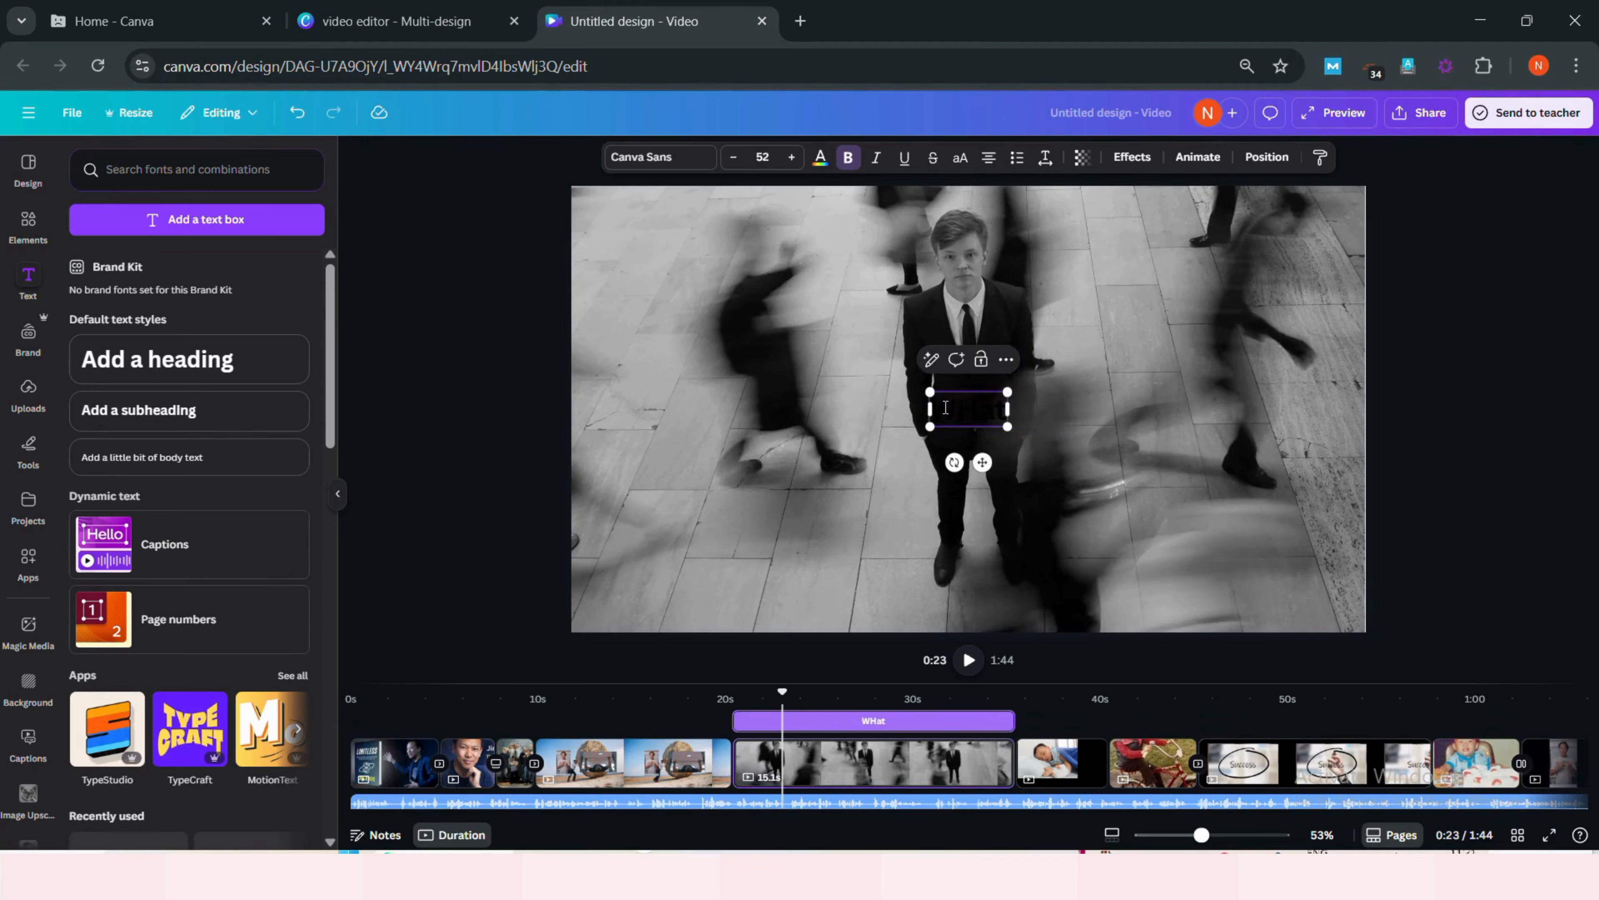
pyautogui.press('BackSpace')
pyautogui.write('o is Jim kwik?')
# - Change the subheading's font to Intro Rust
pyautogui.click(656, 157)
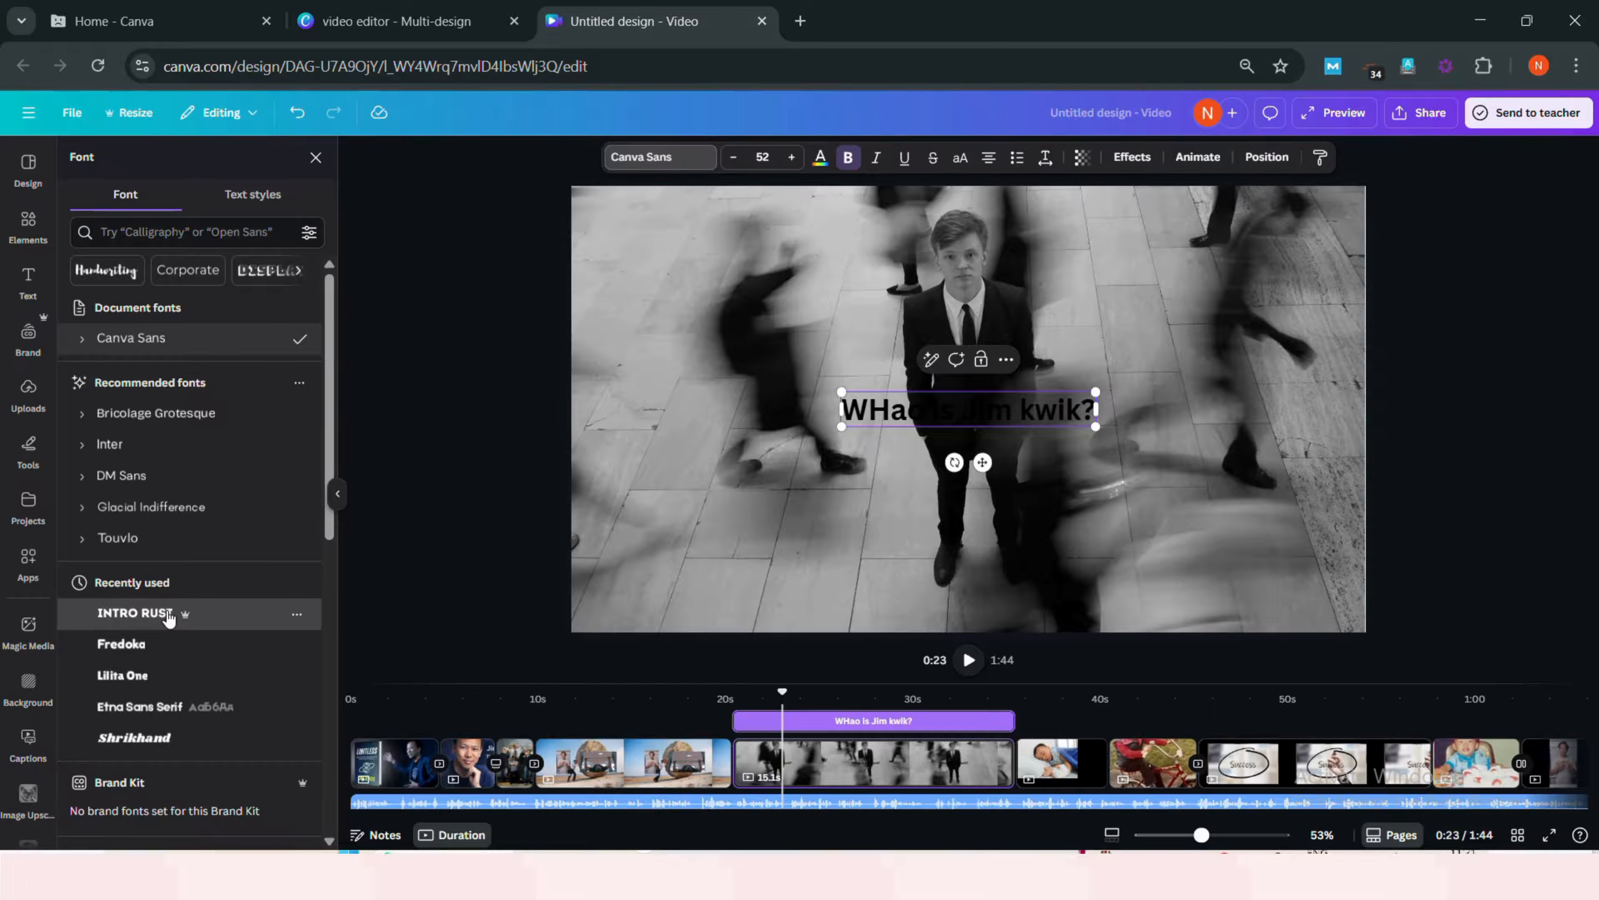
pyautogui.click(168, 616)
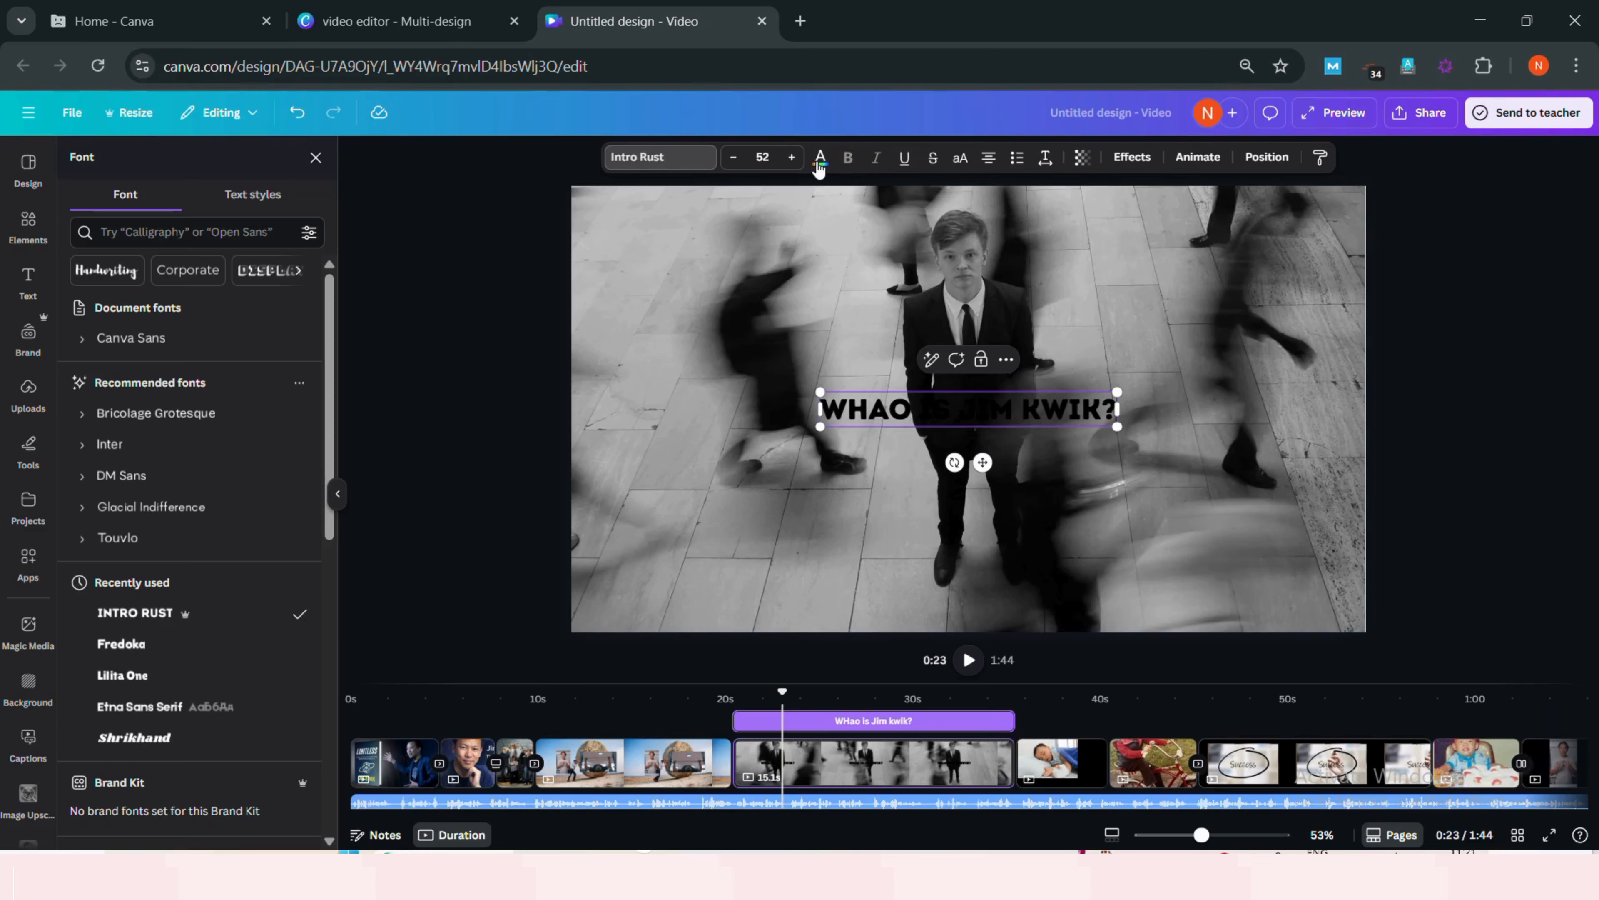
# - Apply the Background text effect to the subheading and change its text colour
pyautogui.click(1131, 158)
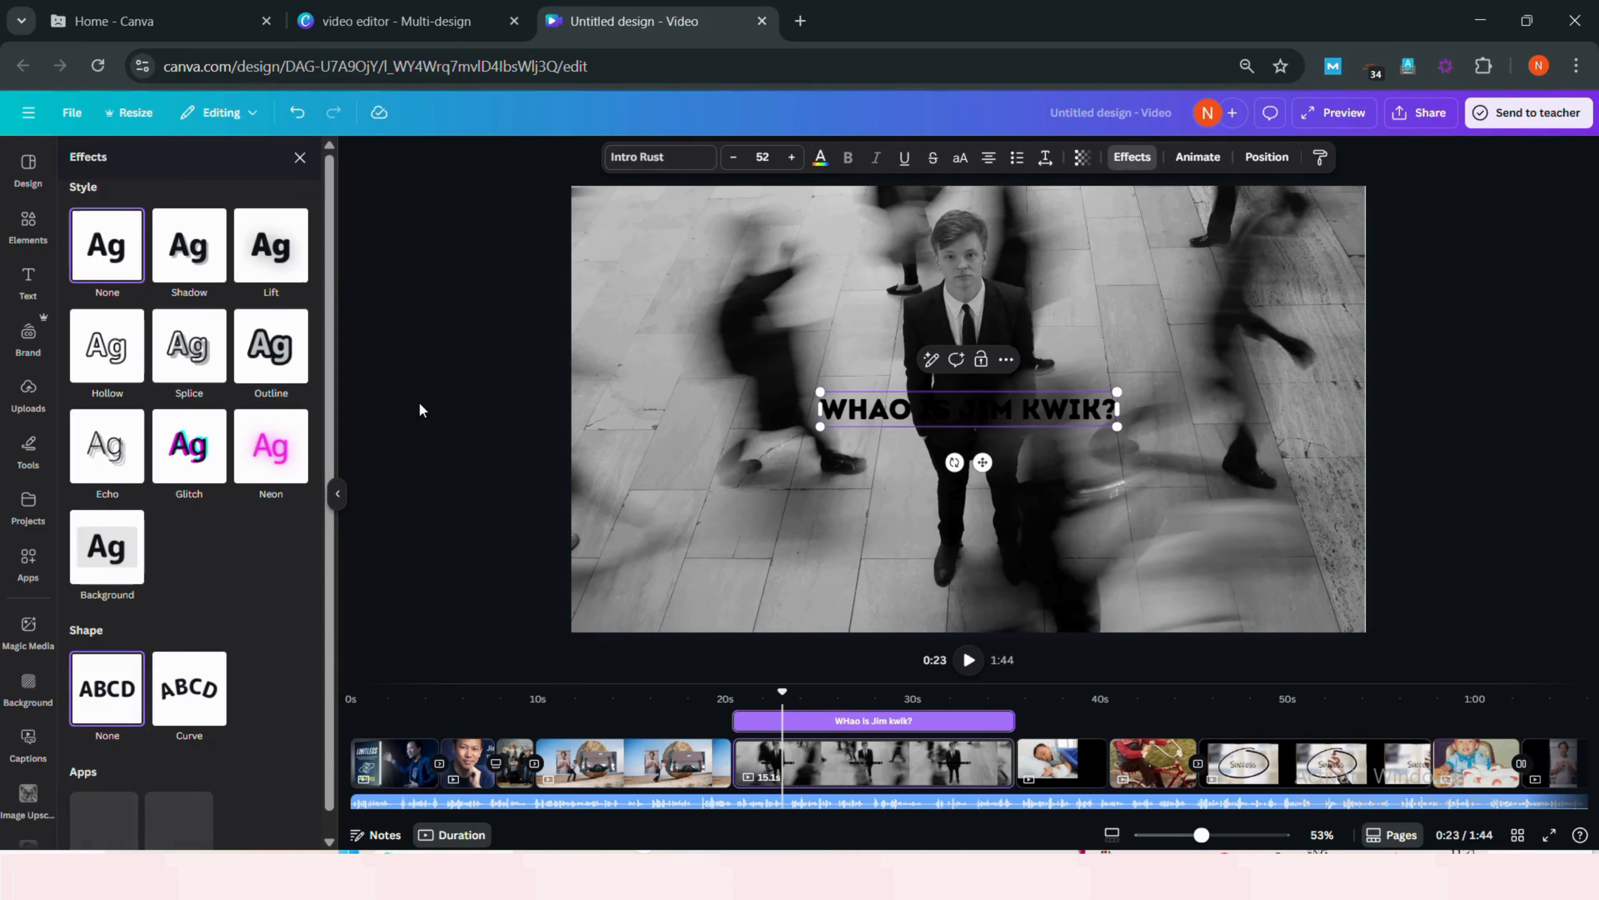
pyautogui.click(122, 550)
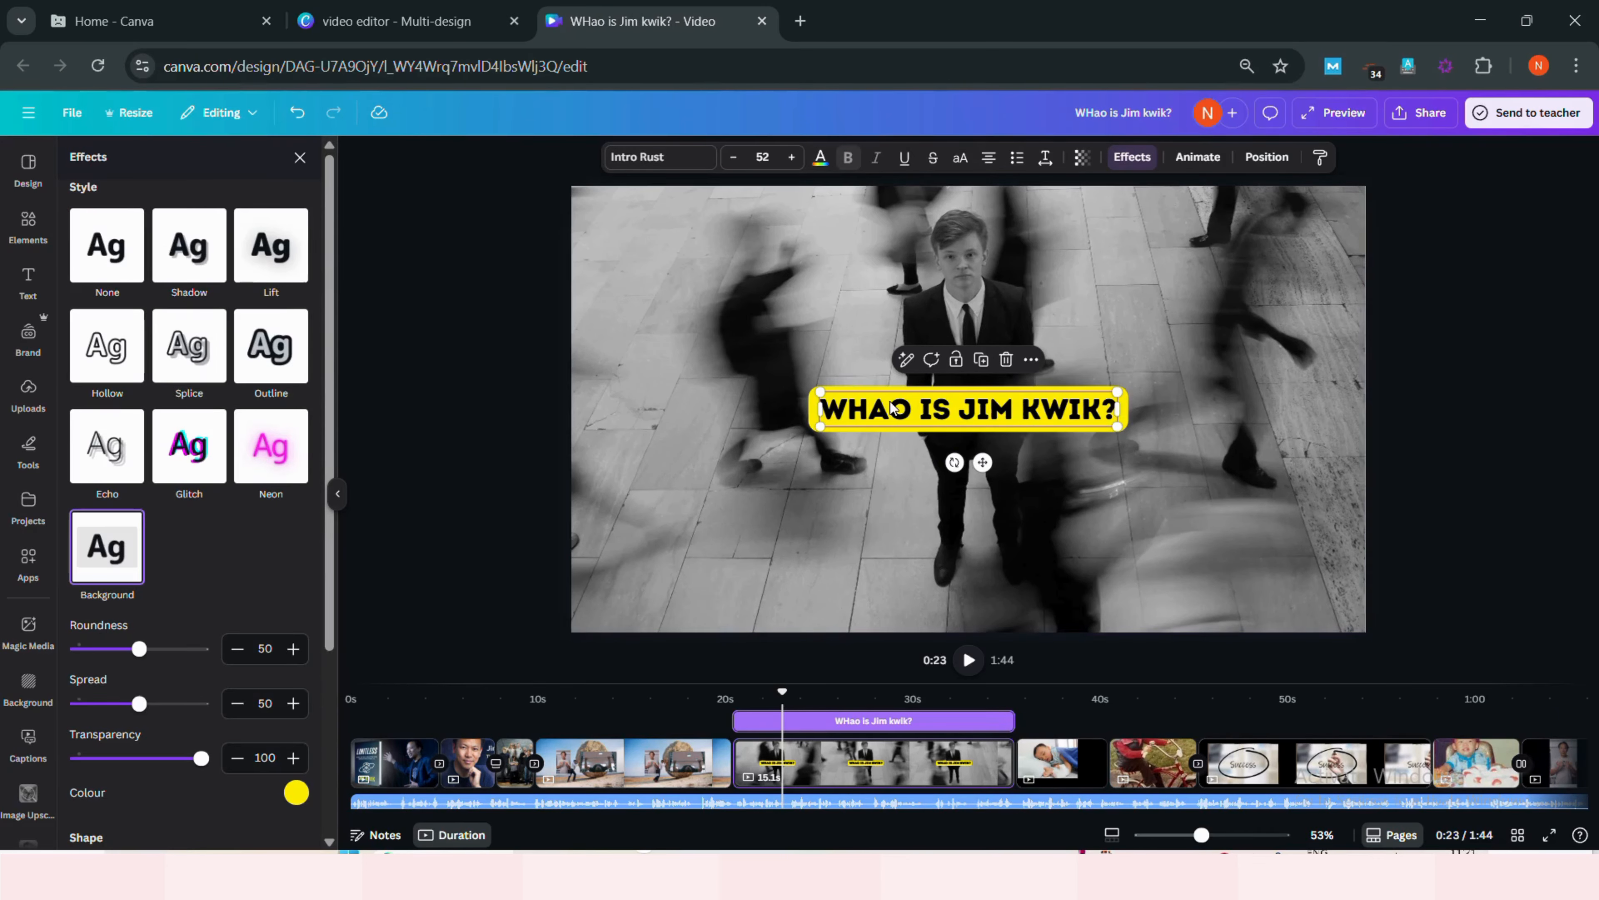
pyautogui.click(821, 159)
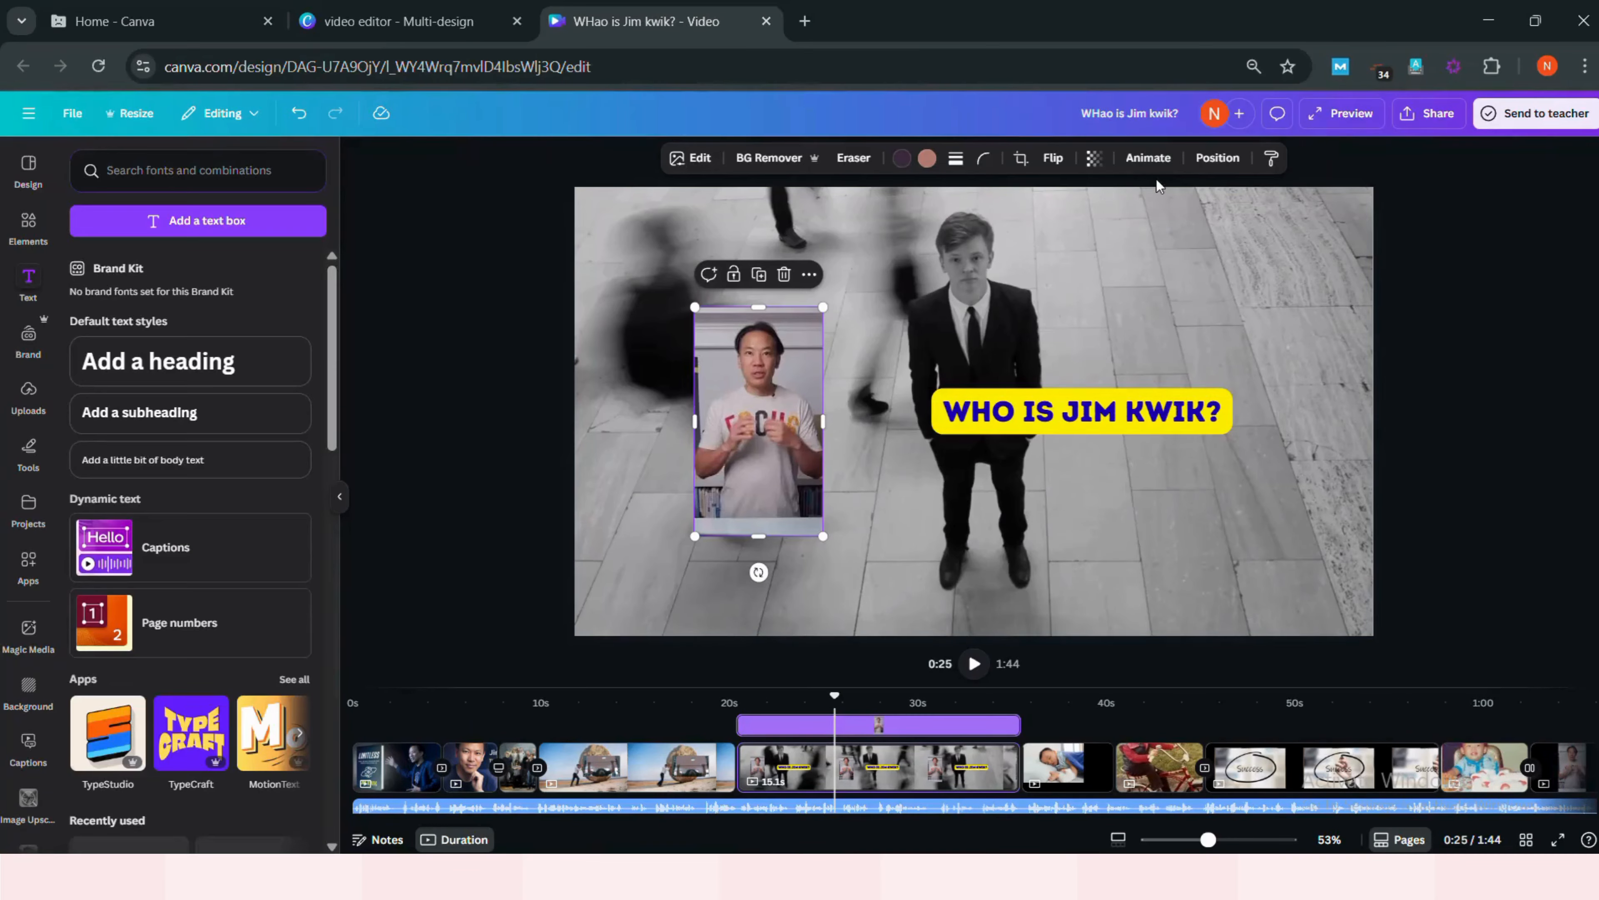
# - Apply the Baseline animation to the Jim Kwik photo on the crowd page
pyautogui.click(1148, 157)
pyautogui.scroll(-5, 252, 479)
pyautogui.scroll(-3, 201, 466)
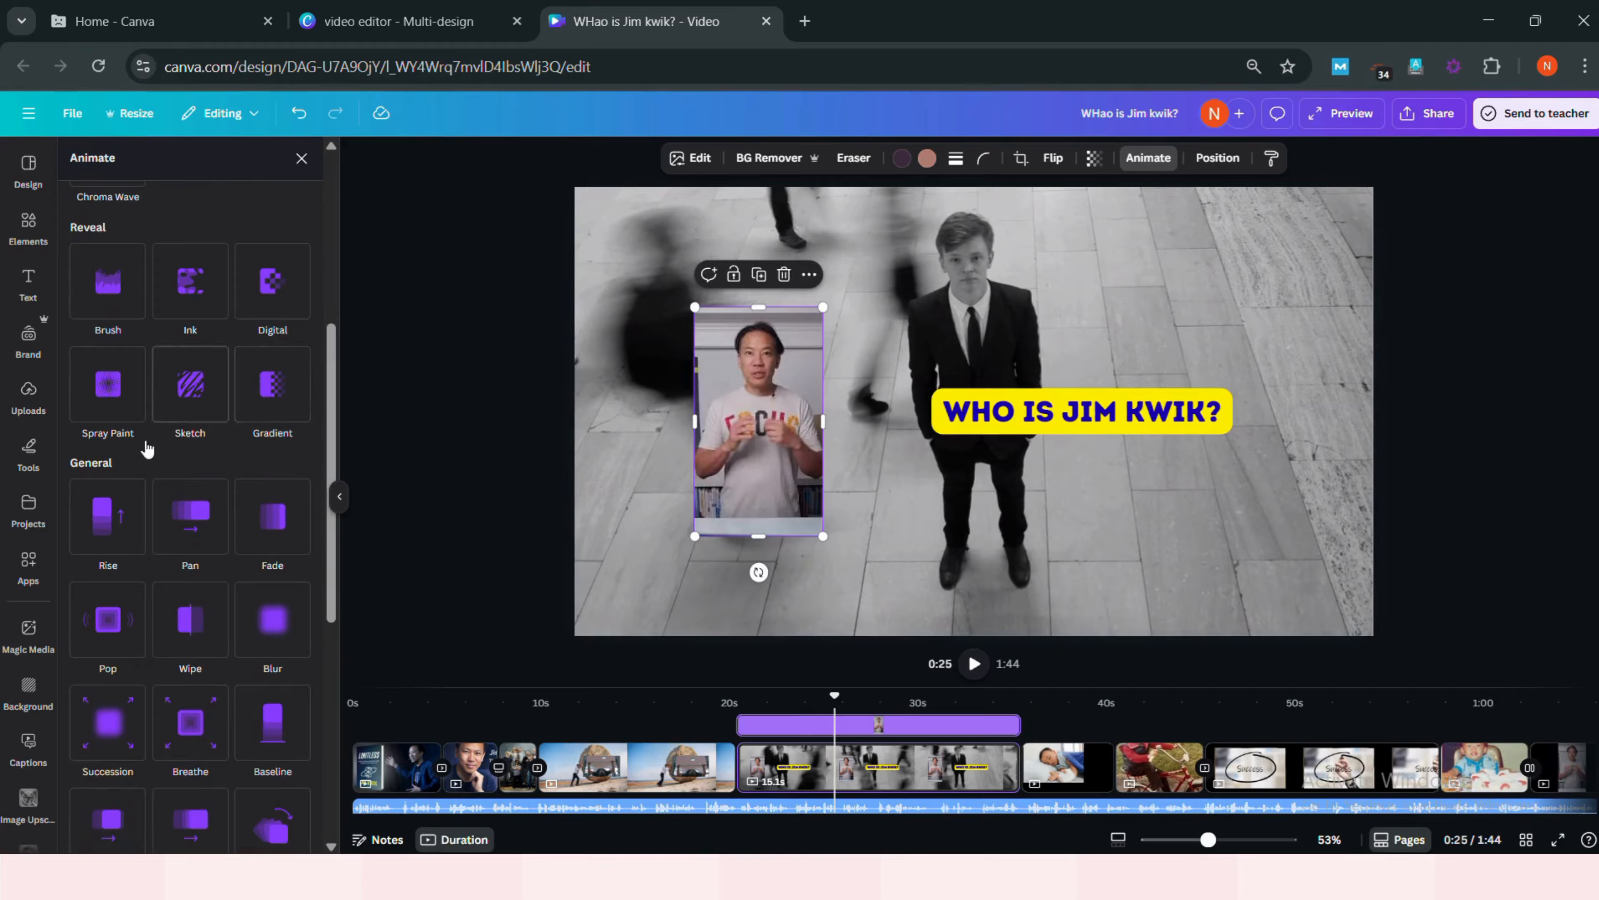
pyautogui.scroll(-3, 219, 470)
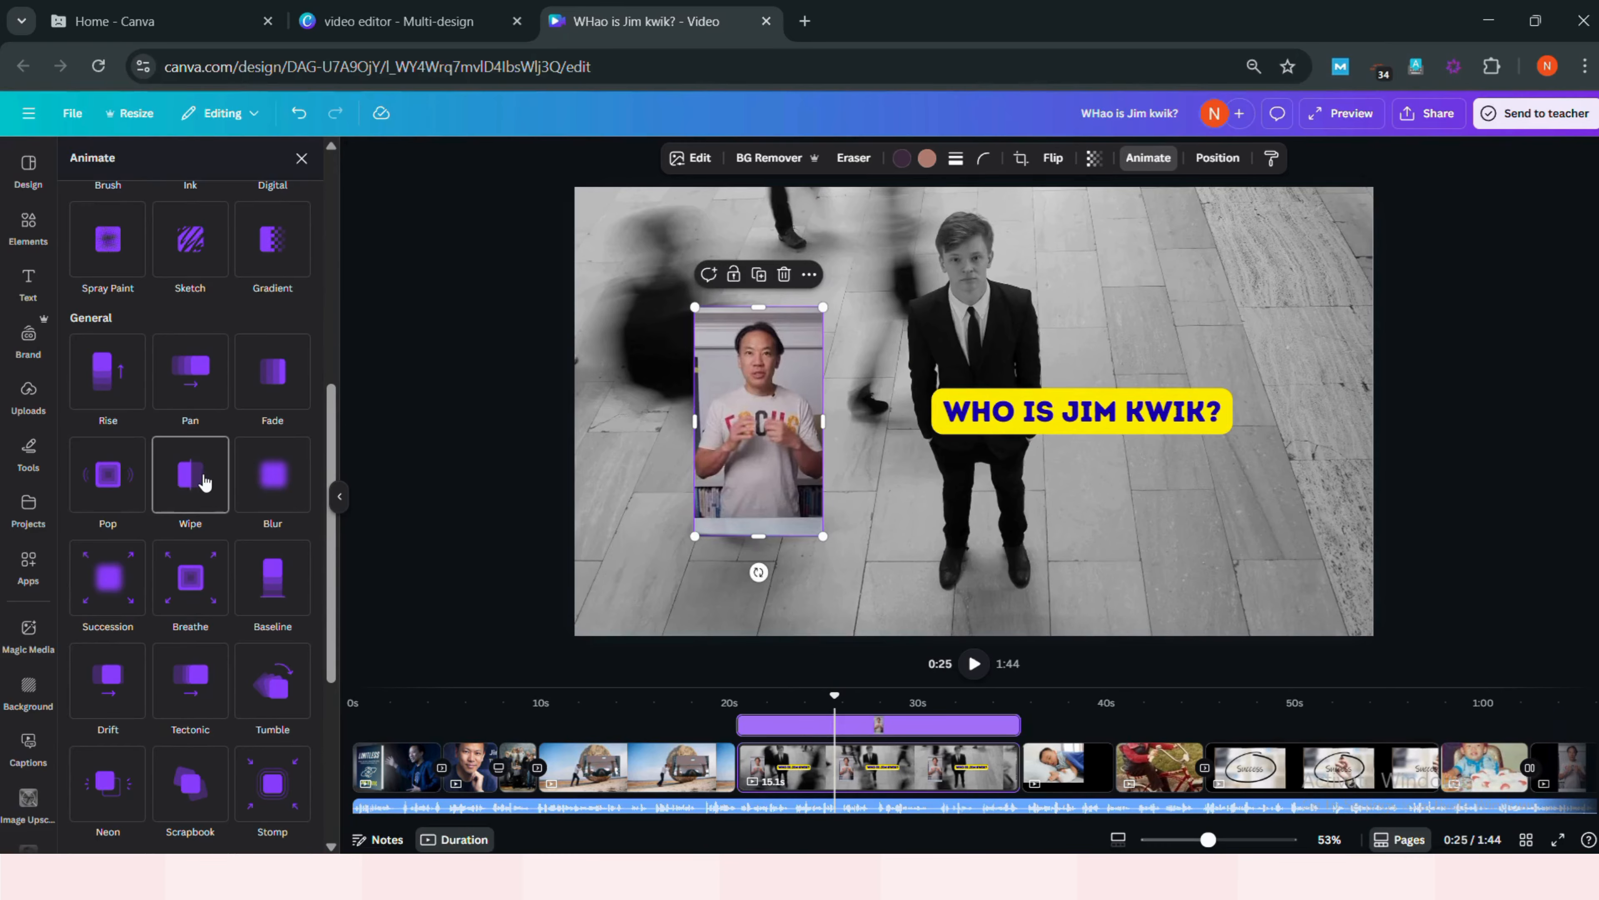
pyautogui.click(270, 579)
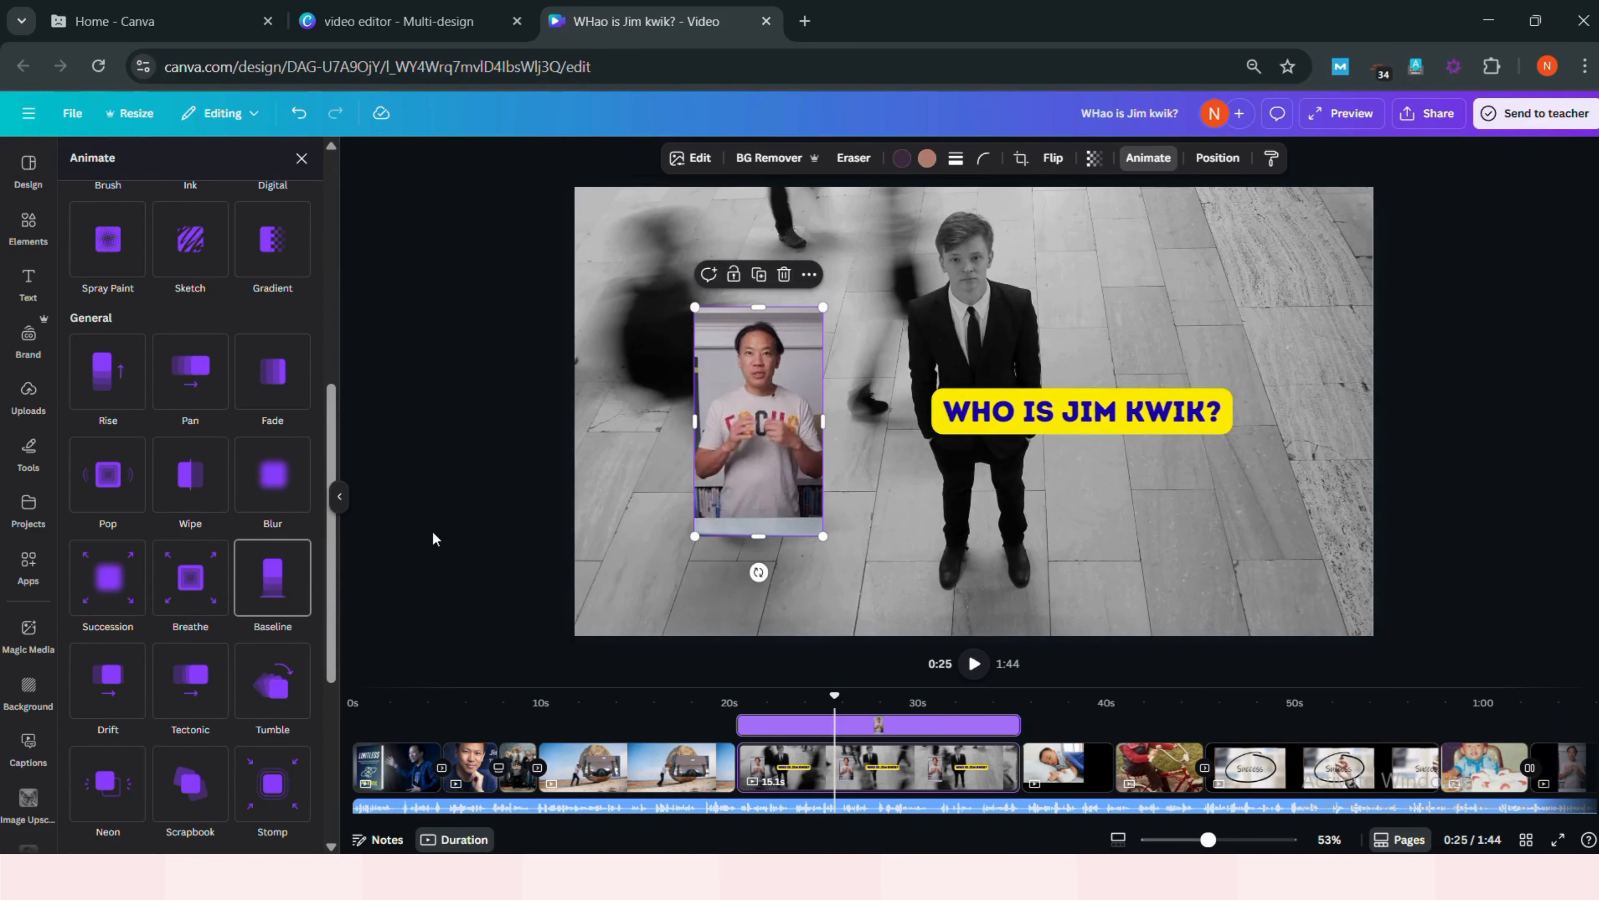
pyautogui.click(1010, 418)
pyautogui.scroll(7, 272, 455)
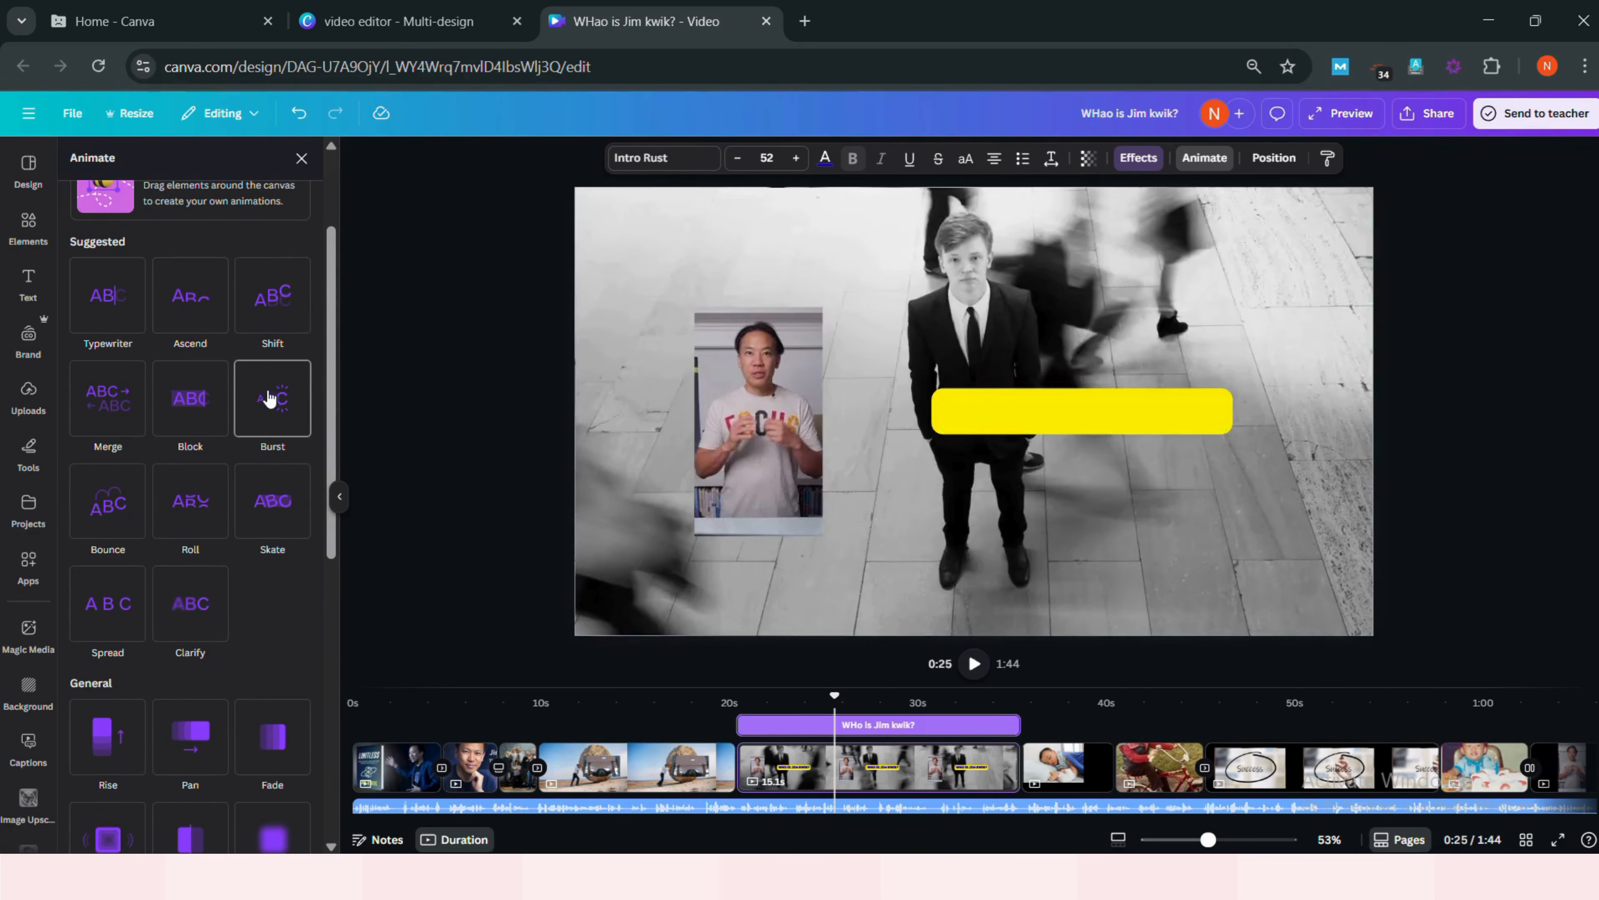
pyautogui.scroll(-4, 275, 504)
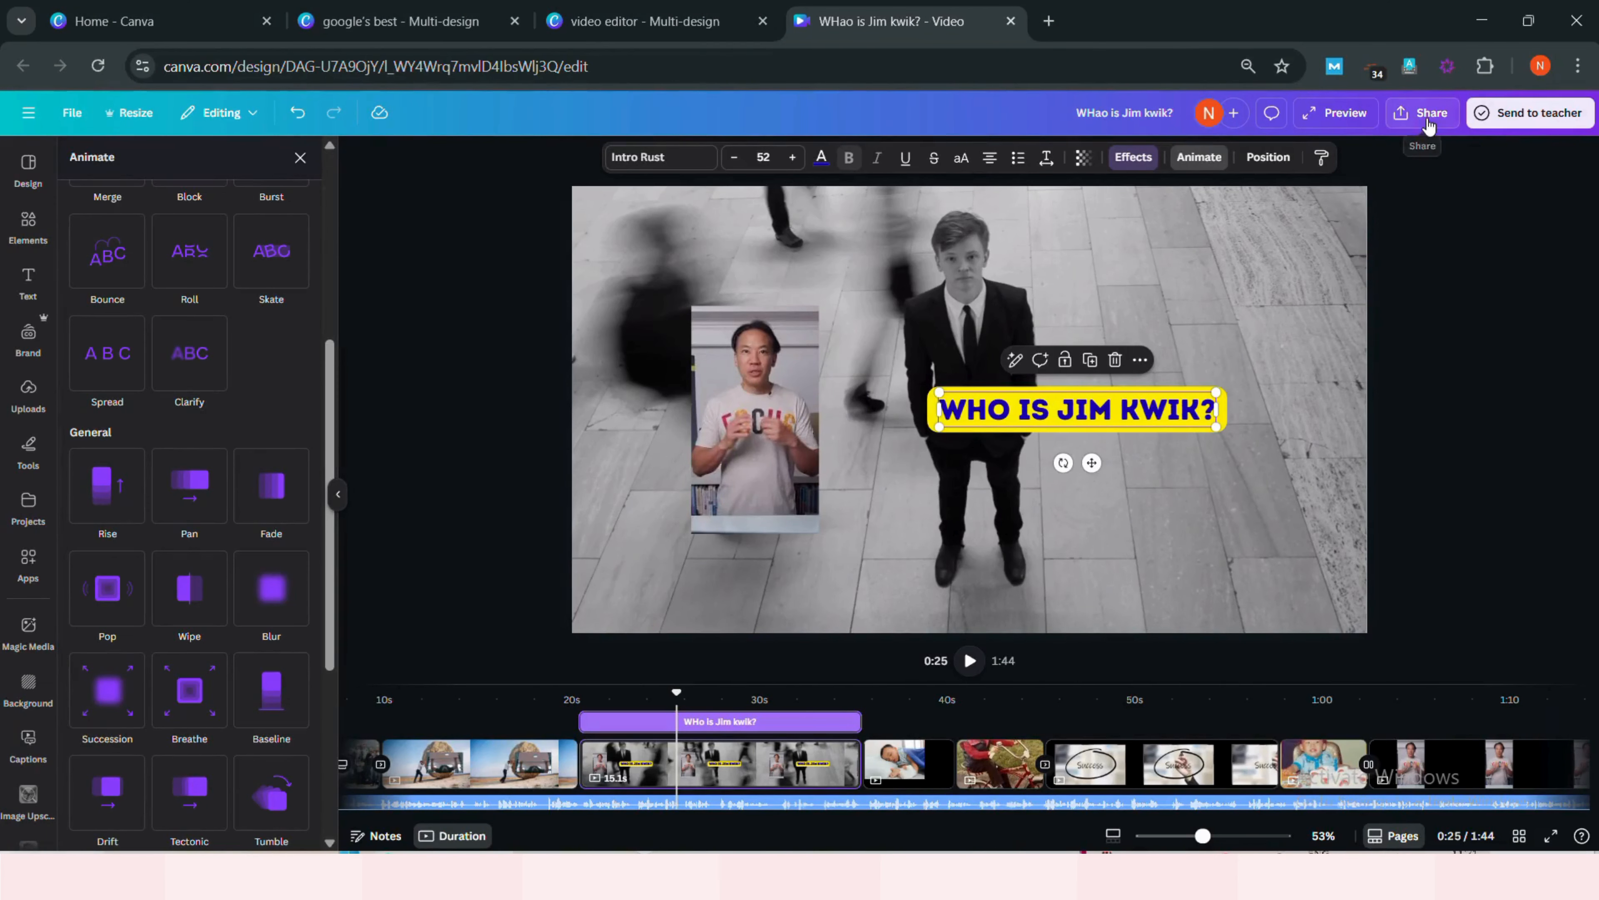
# - Download the design as a 1080p MP4 video including pages 1-13
pyautogui.click(1427, 123)
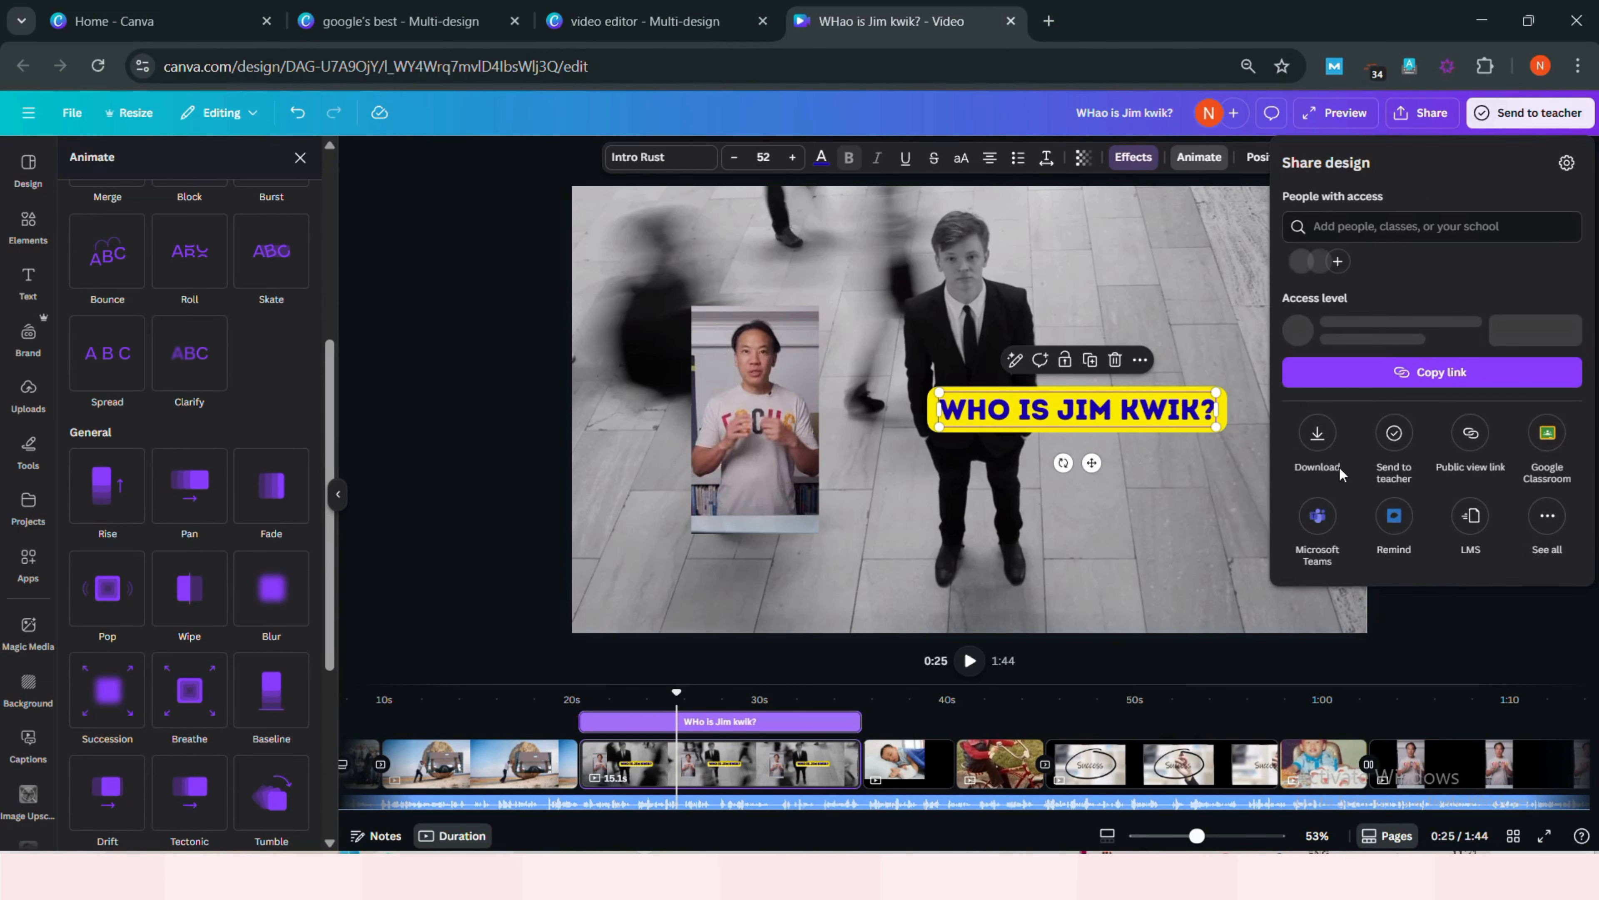
pyautogui.click(1317, 448)
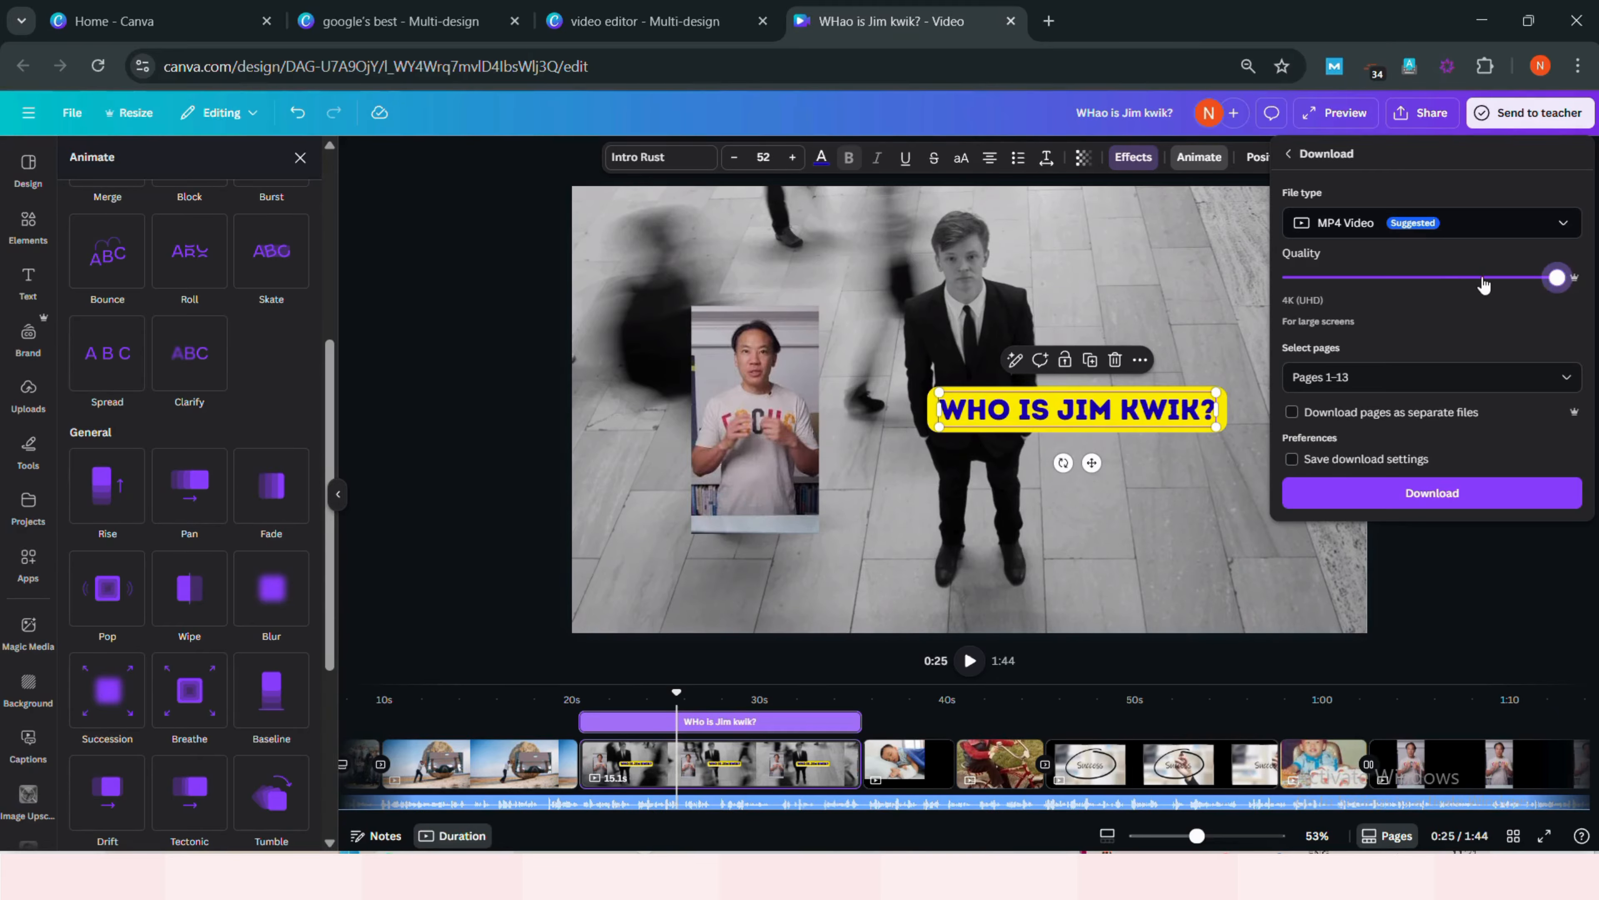
pyautogui.click(1394, 492)
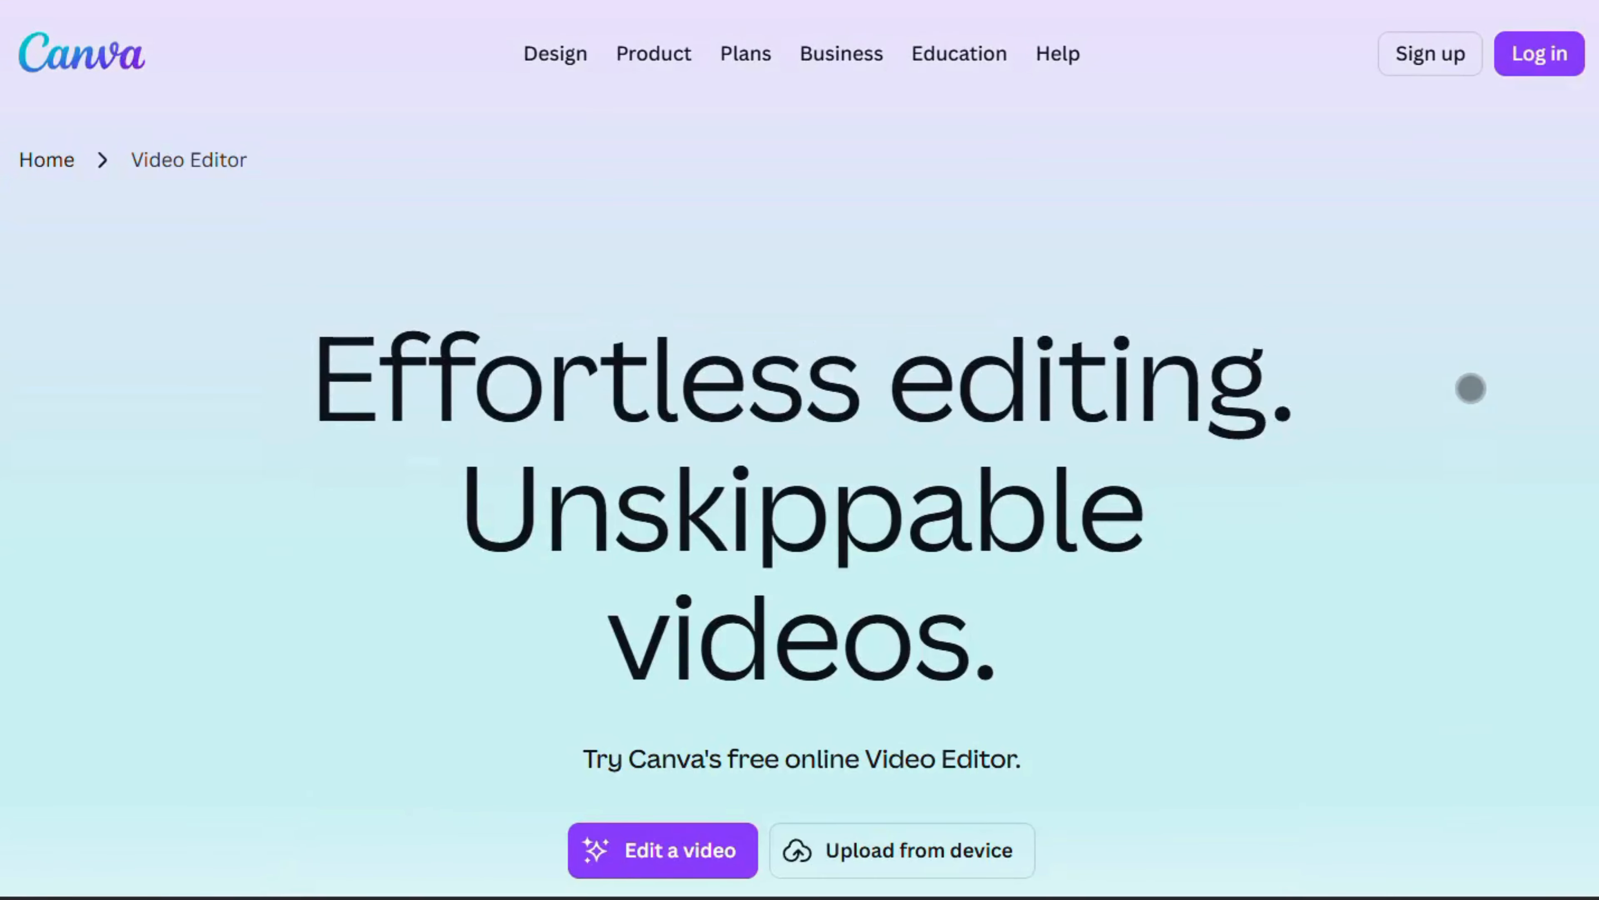
# - Scroll through the Canva Video Editor web page to review its features
pyautogui.scroll(-10, 1471, 388)
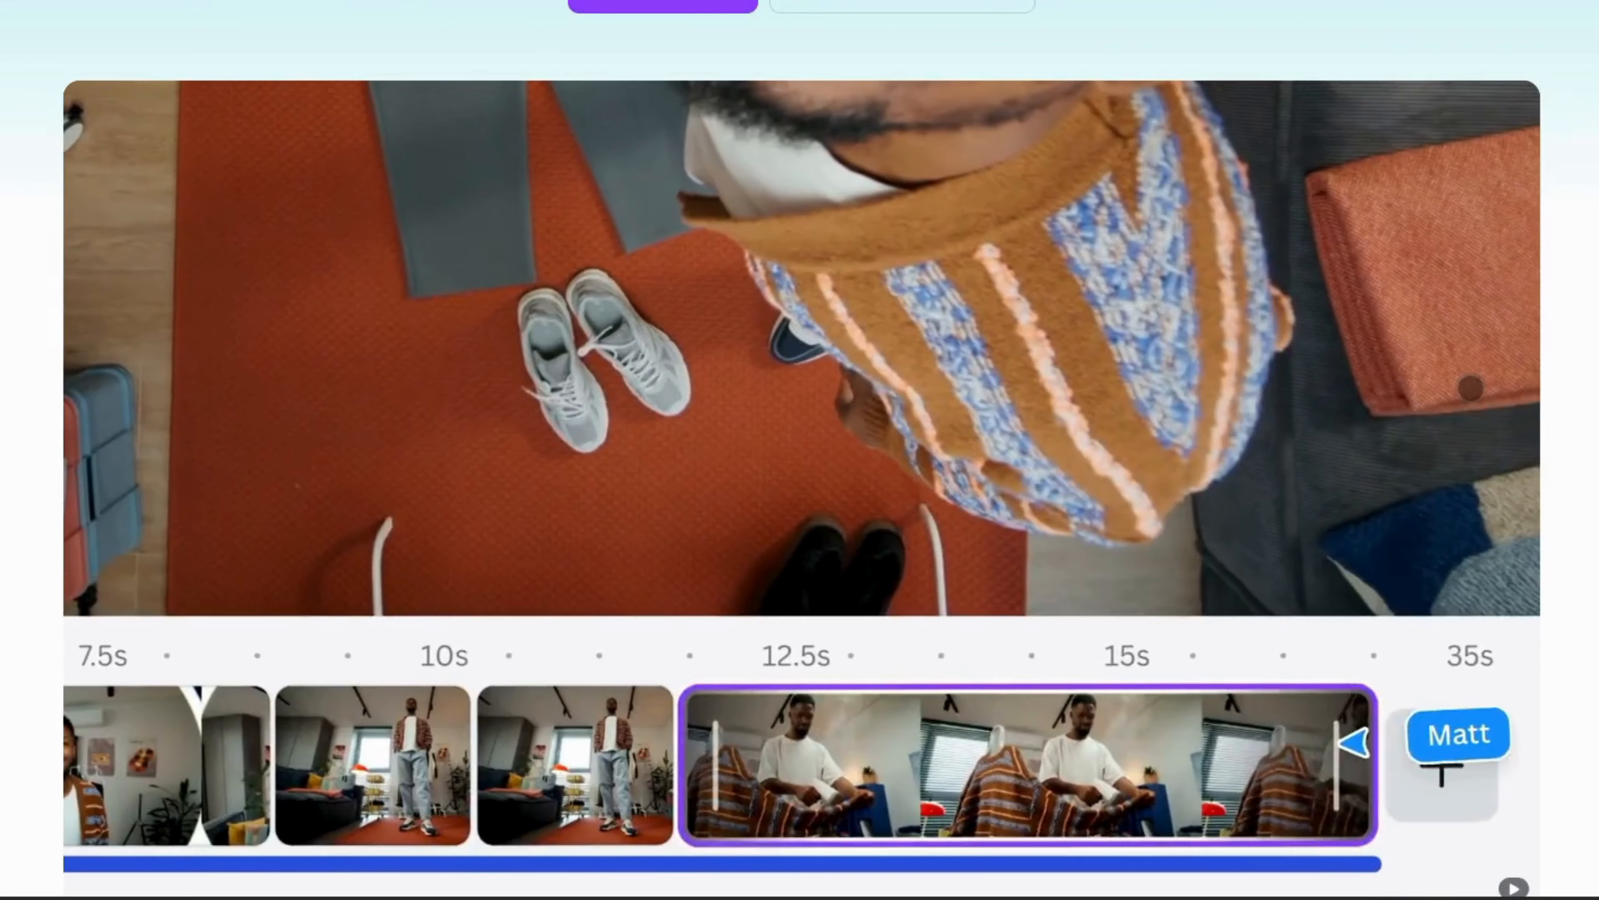
pyautogui.scroll(-6, 1470, 388)
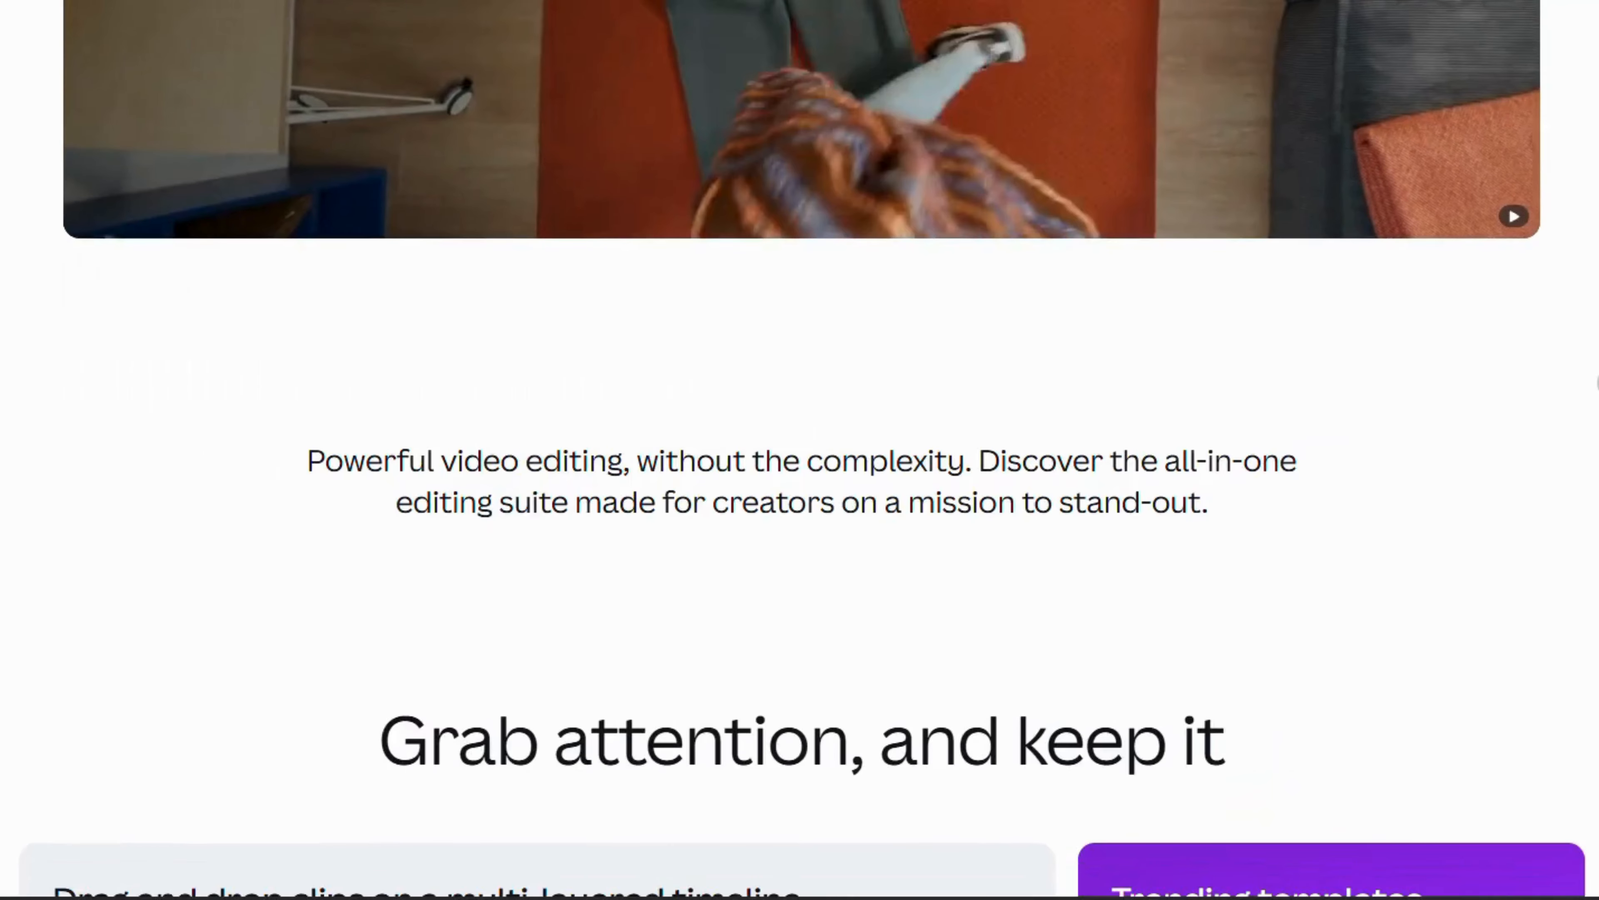
pyautogui.scroll(-10, 1471, 388)
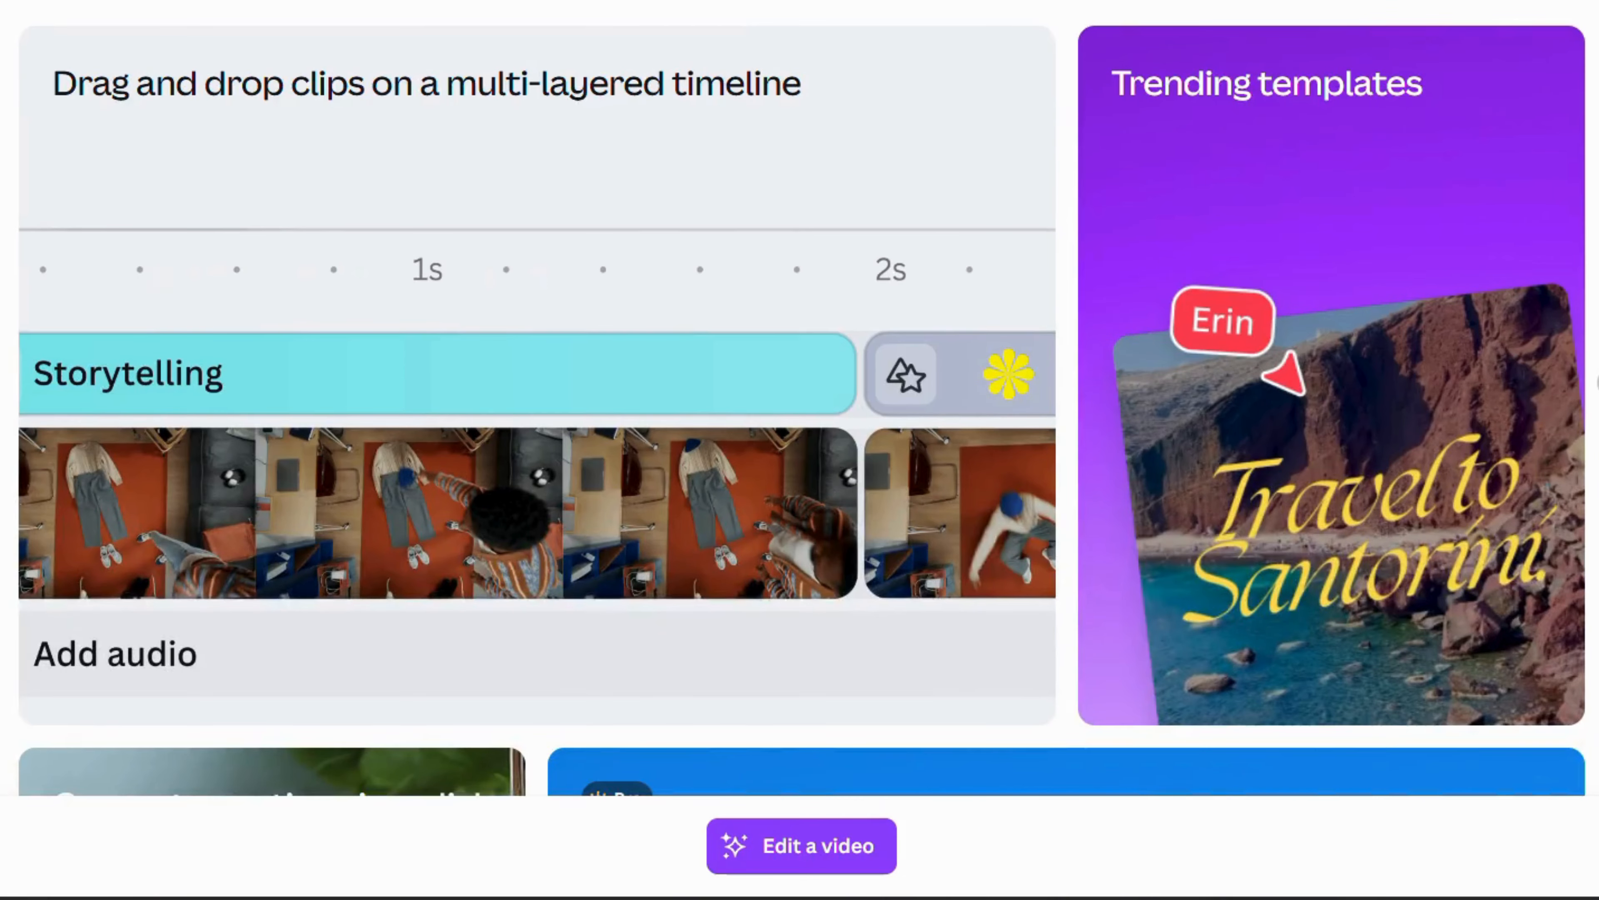
pyautogui.scroll(-10, 1597, 382)
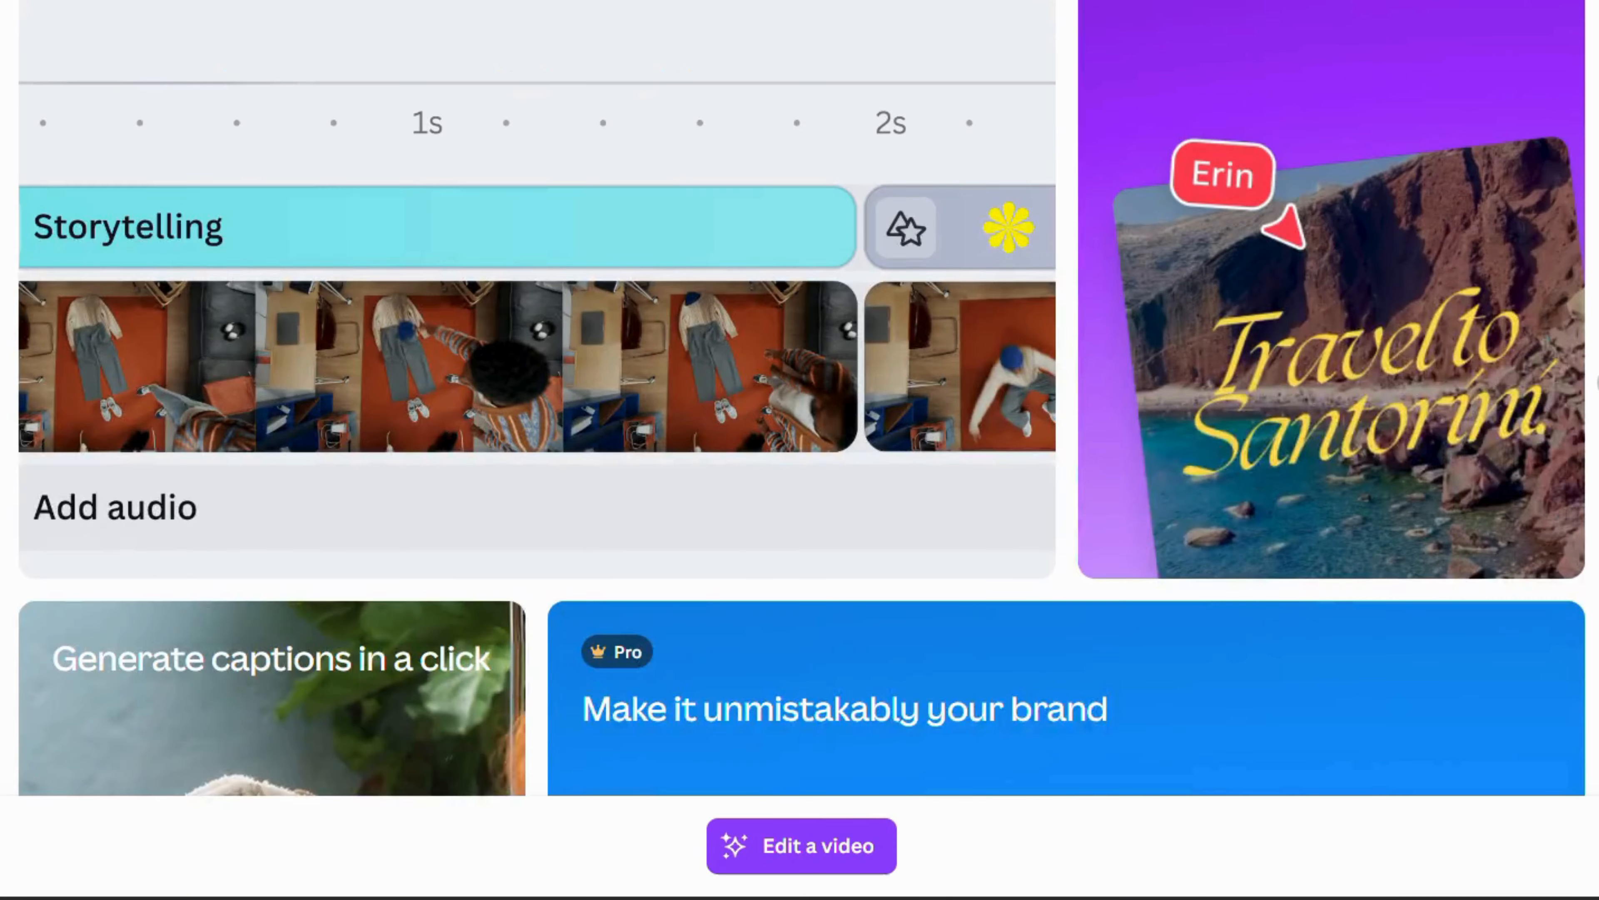
pyautogui.scroll(-10, 1597, 382)
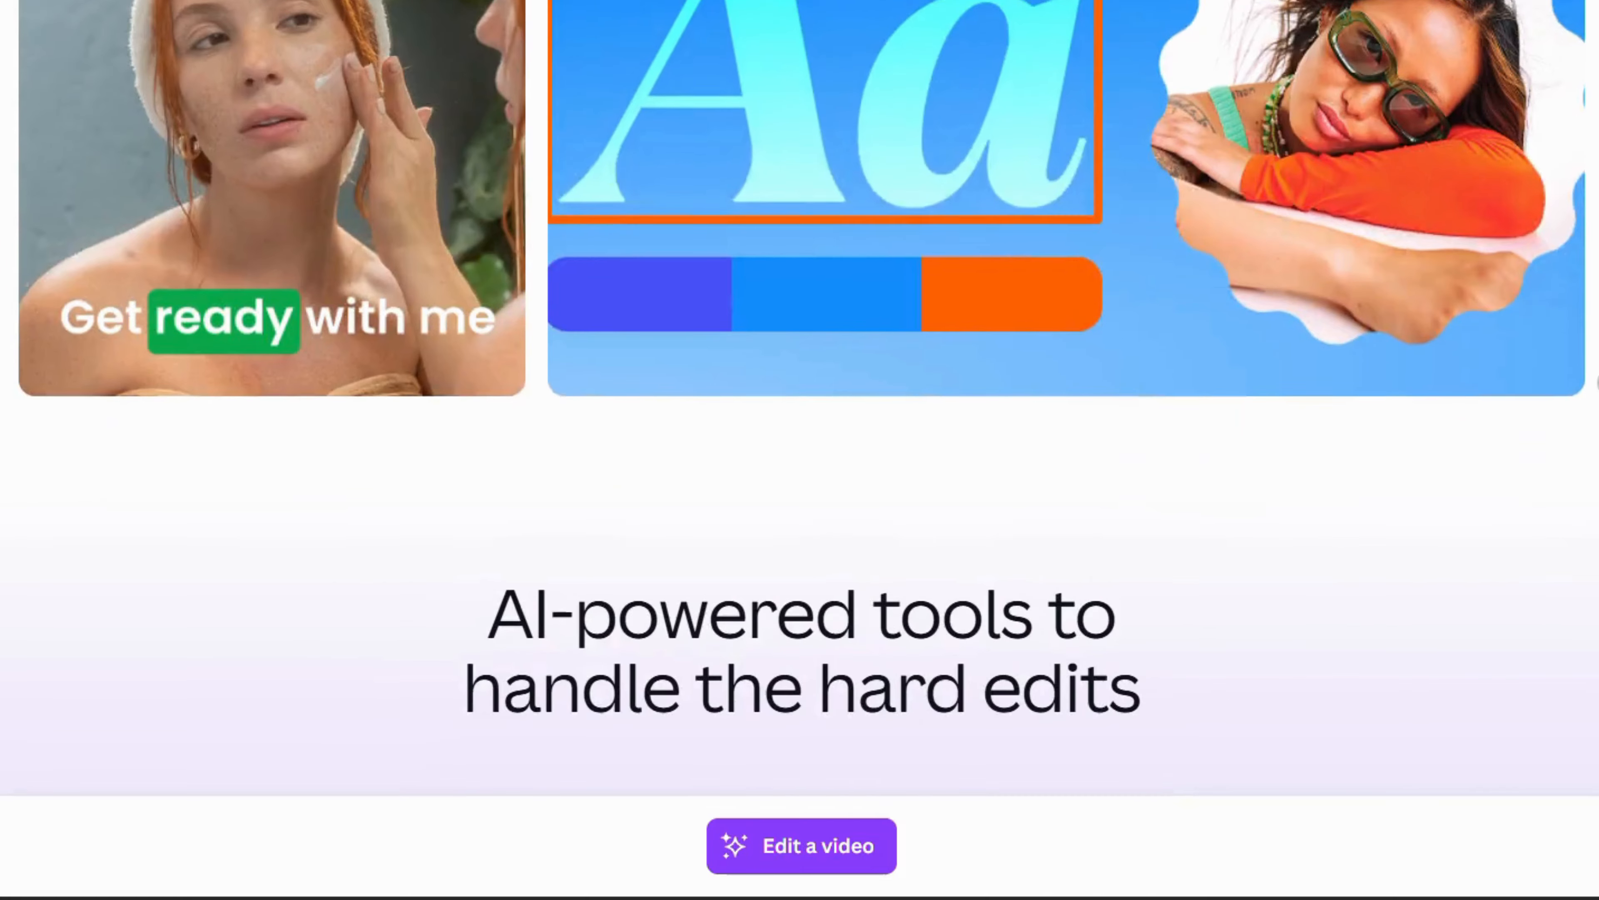
pyautogui.scroll(-3, 1597, 382)
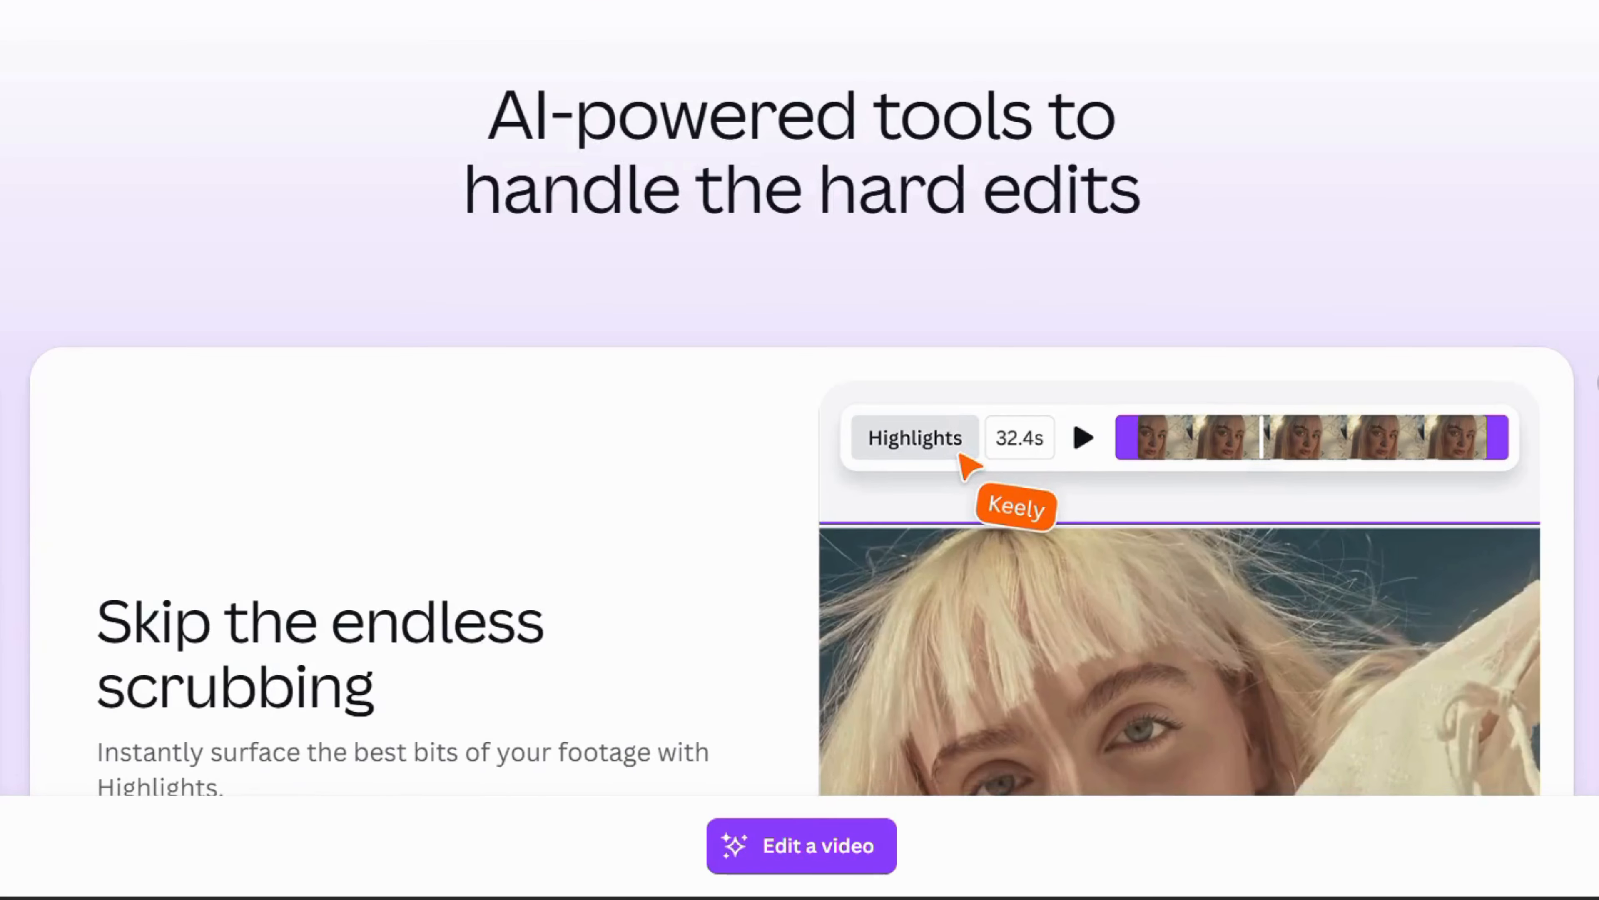